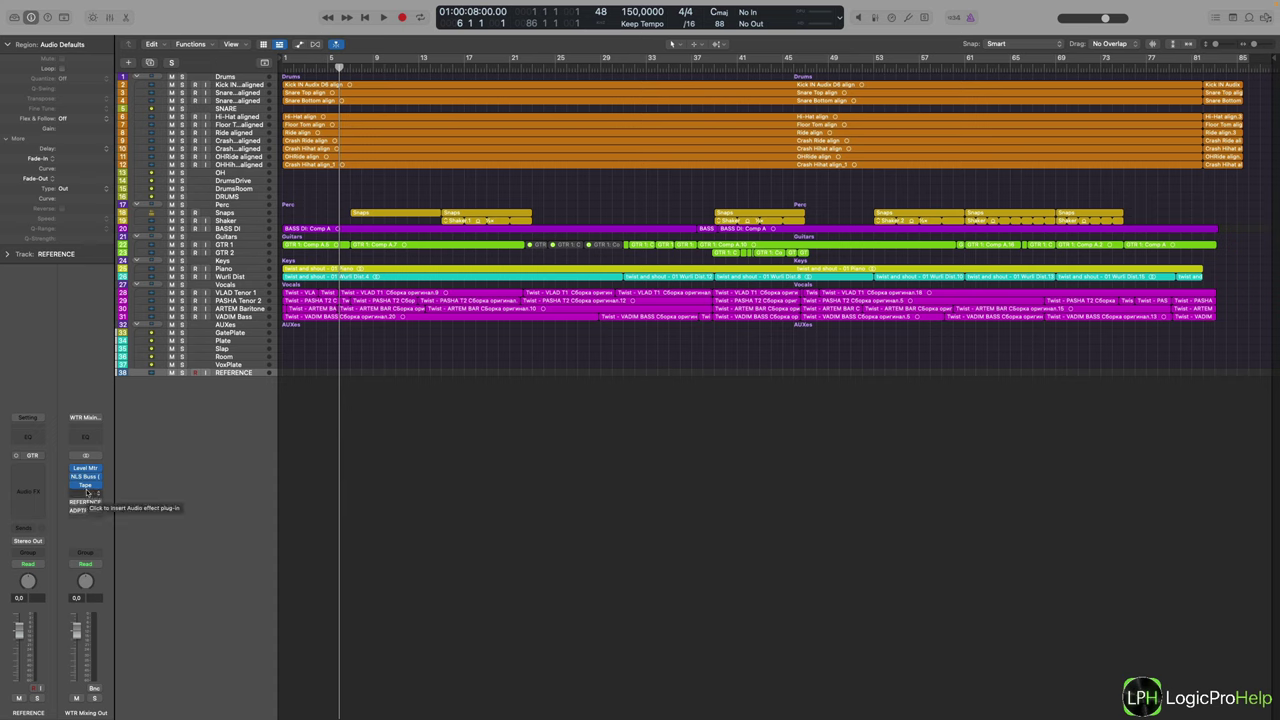
- Inspect the NLS Buss and Tape plug-ins on the WTR Mixing Out channel and close both plug-in windows
click(85, 479)
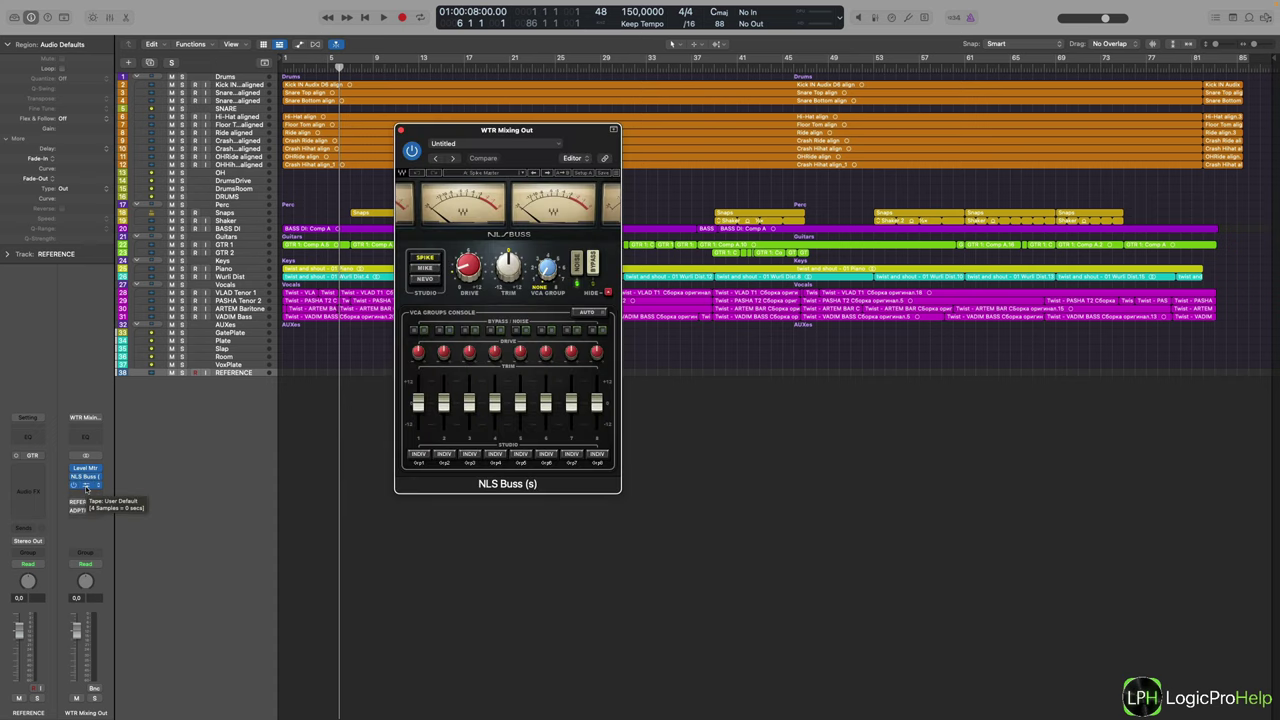
click(86, 486)
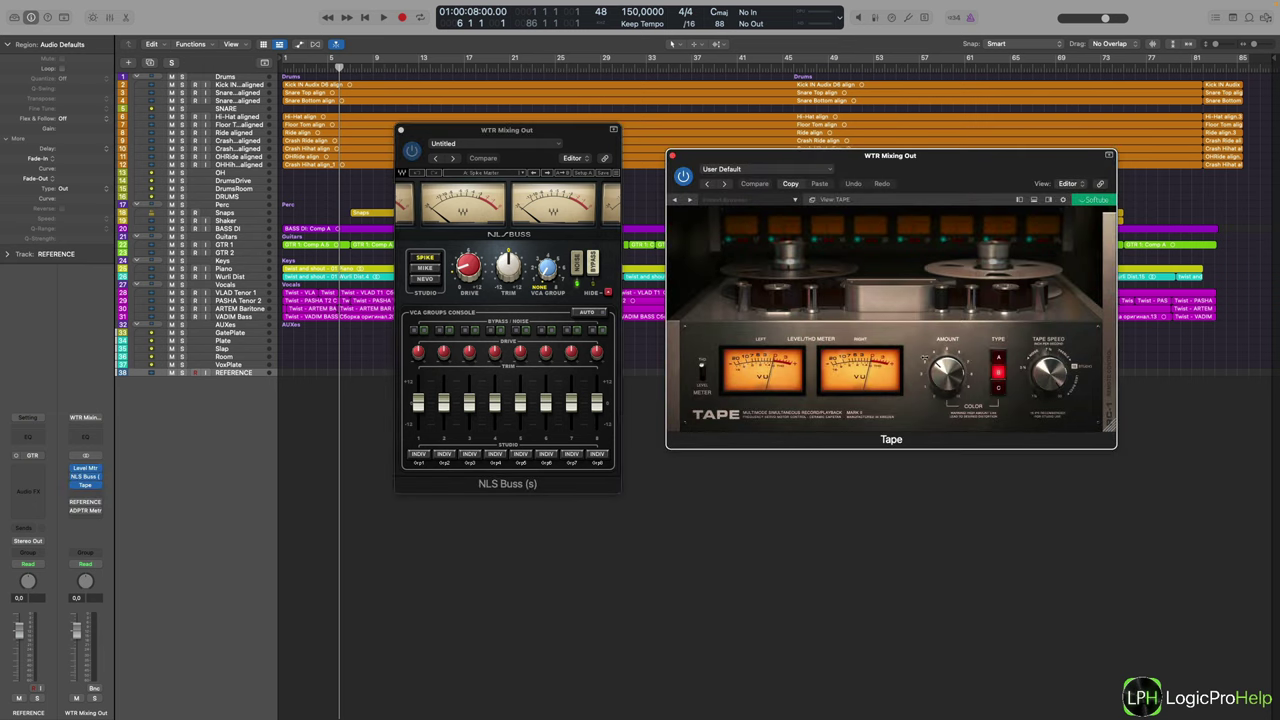
click(673, 157)
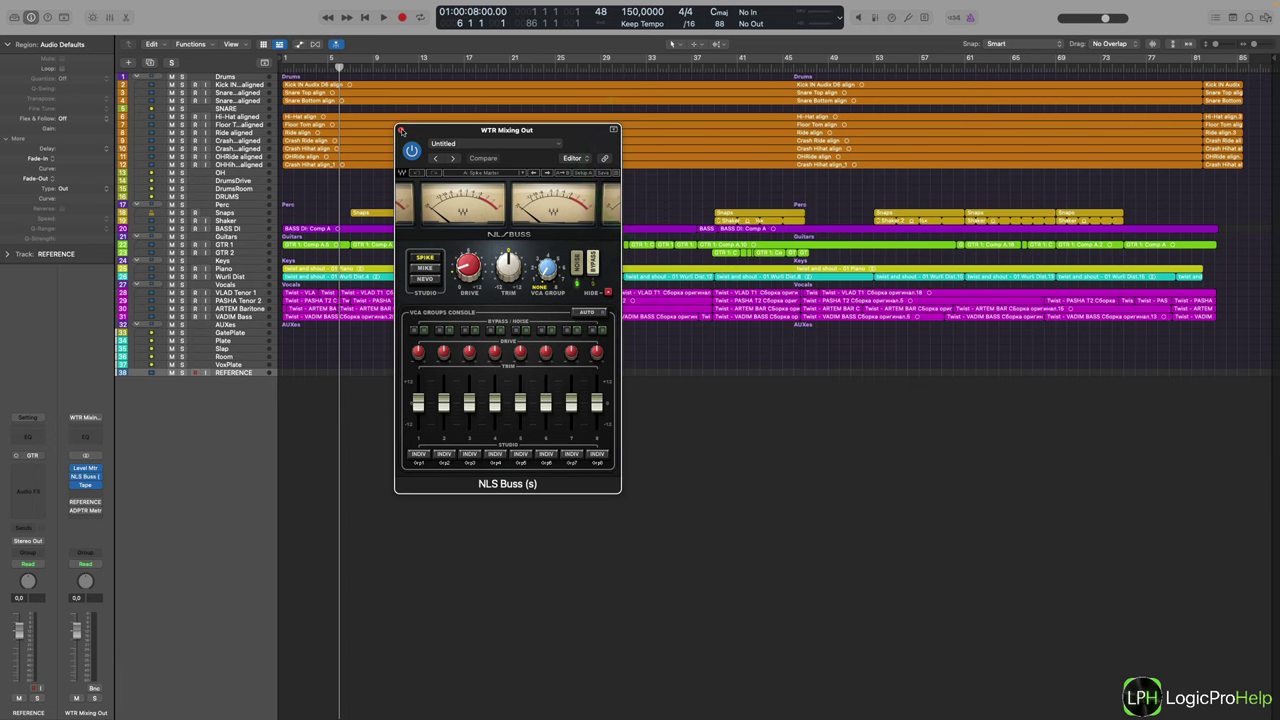
click(400, 130)
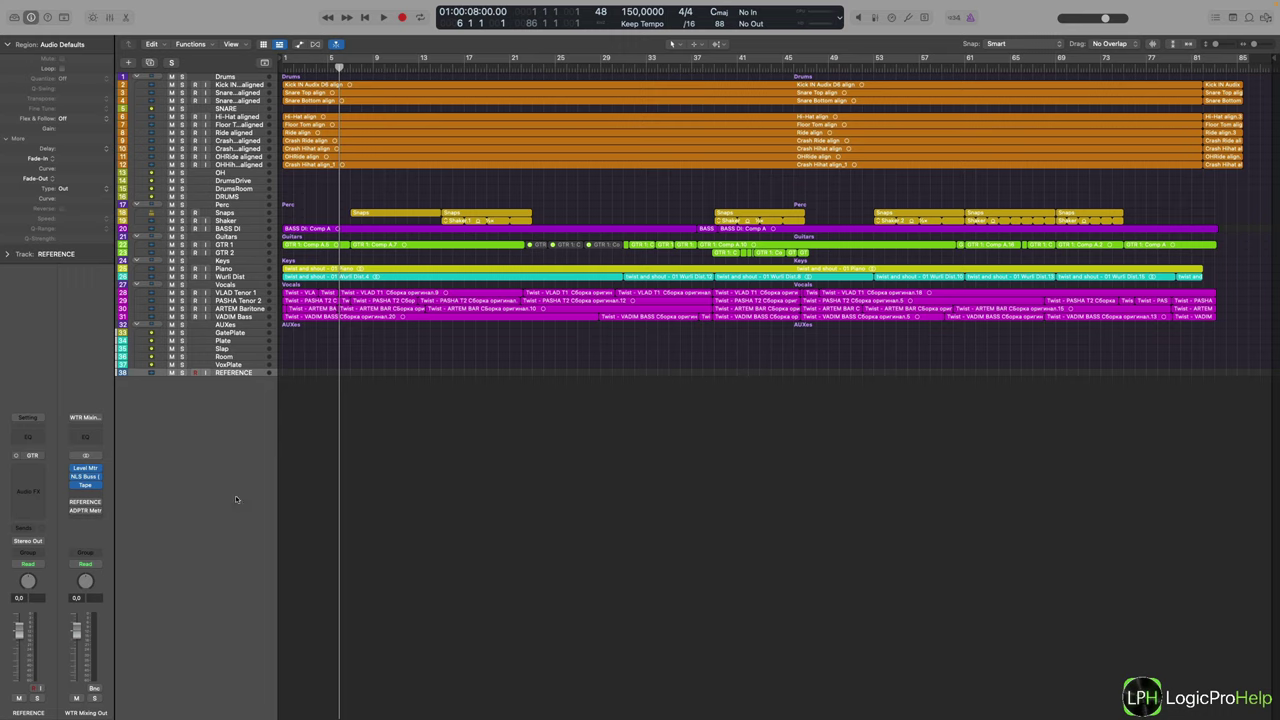
click(591, 485)
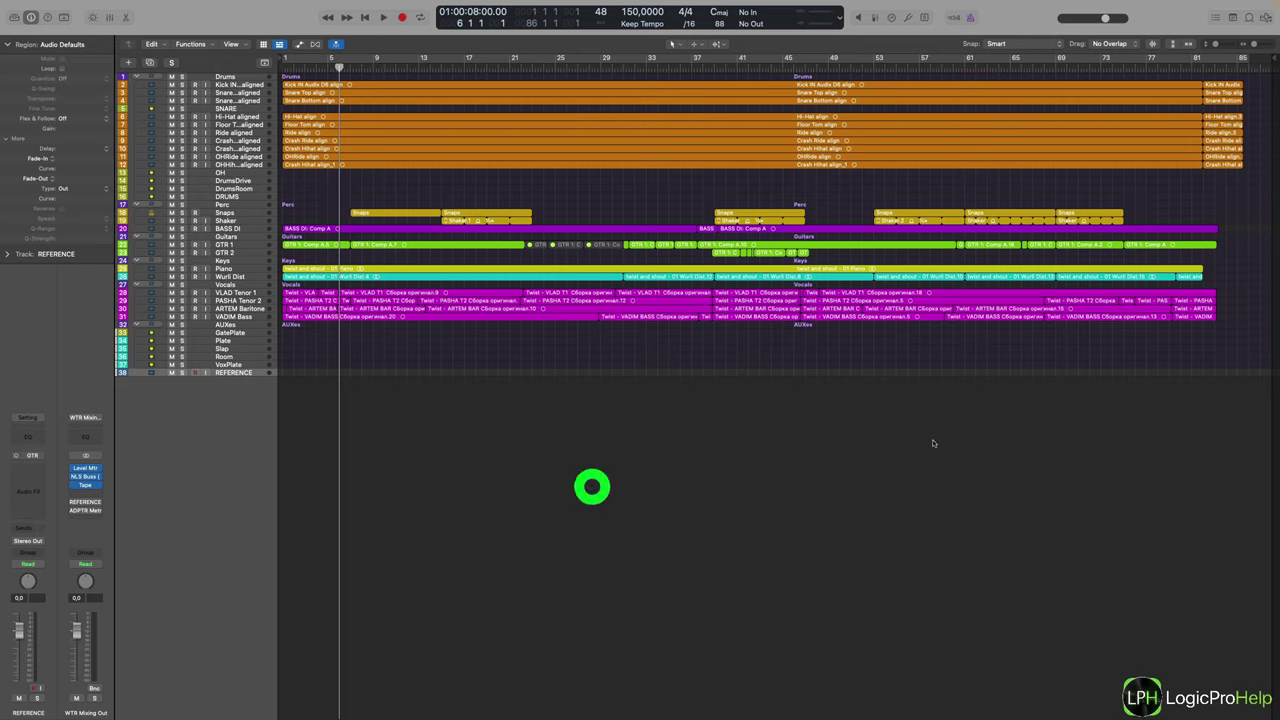
- Increase the REFERENCE track's height and toggle its solo on and off for comparison with the mix
drag(129, 373, 125, 455)
click(185, 385)
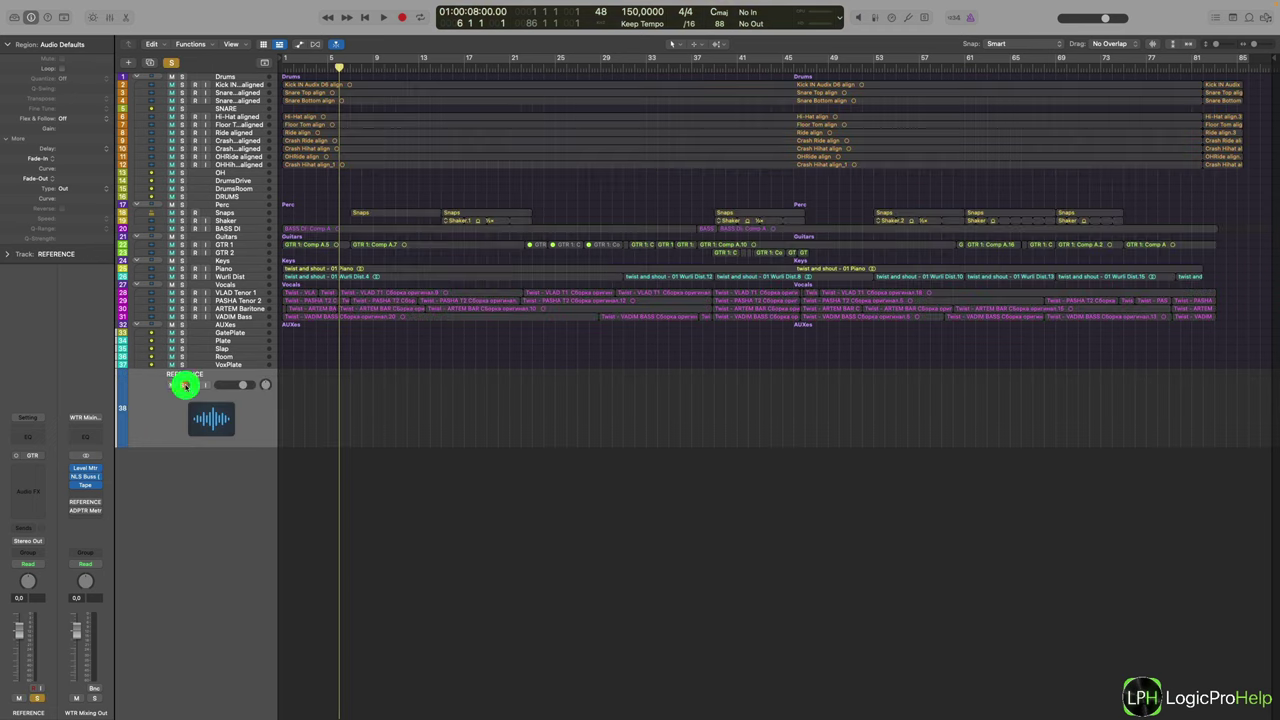
click(185, 385)
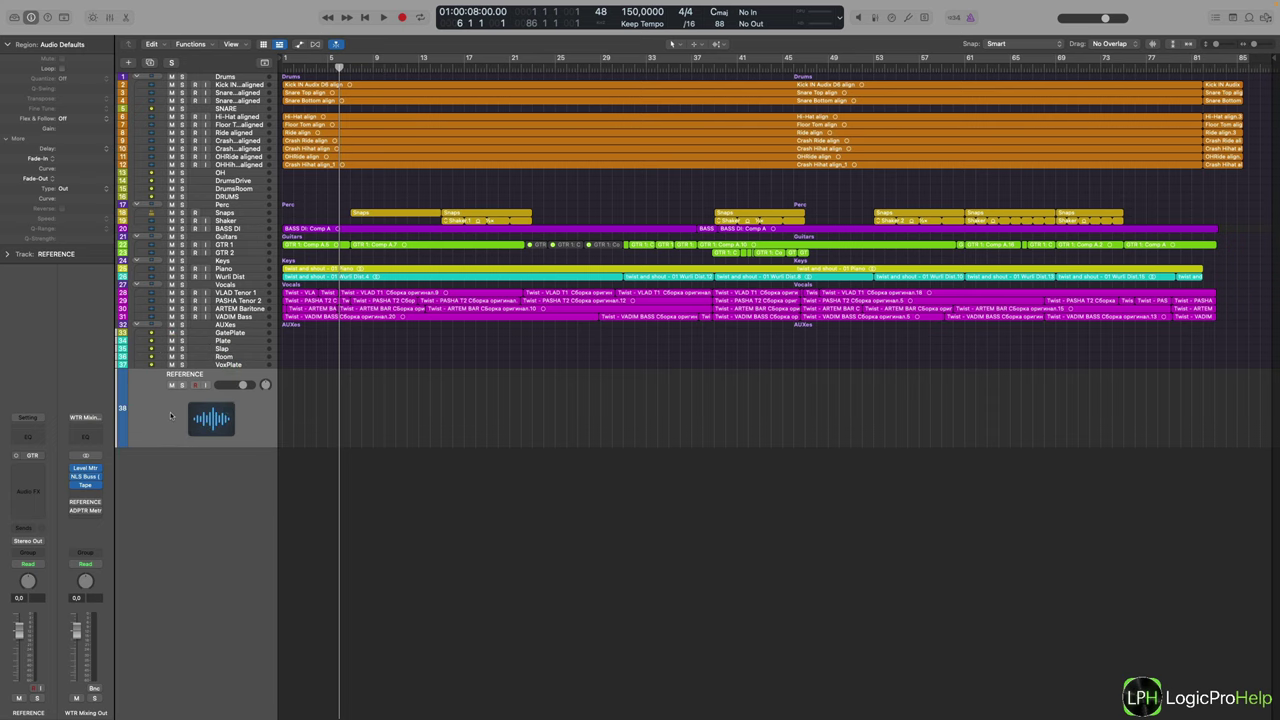
click(171, 416)
click(158, 428)
click(183, 385)
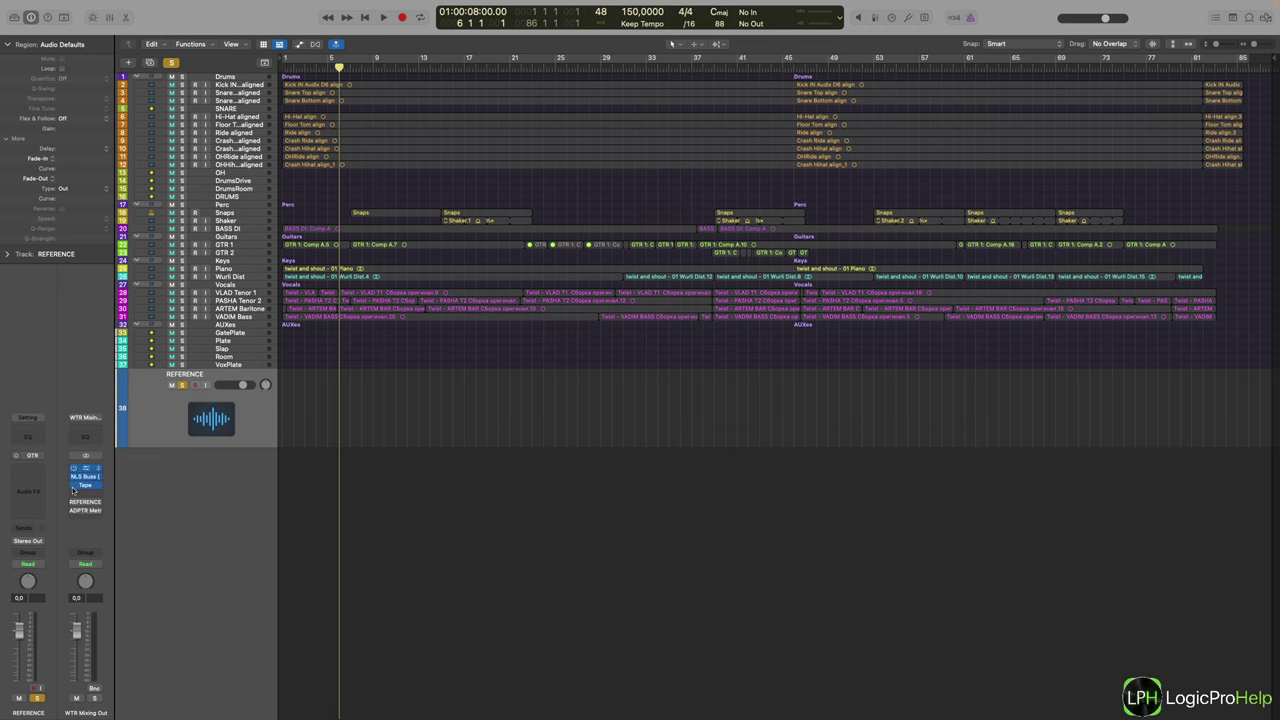
click(182, 385)
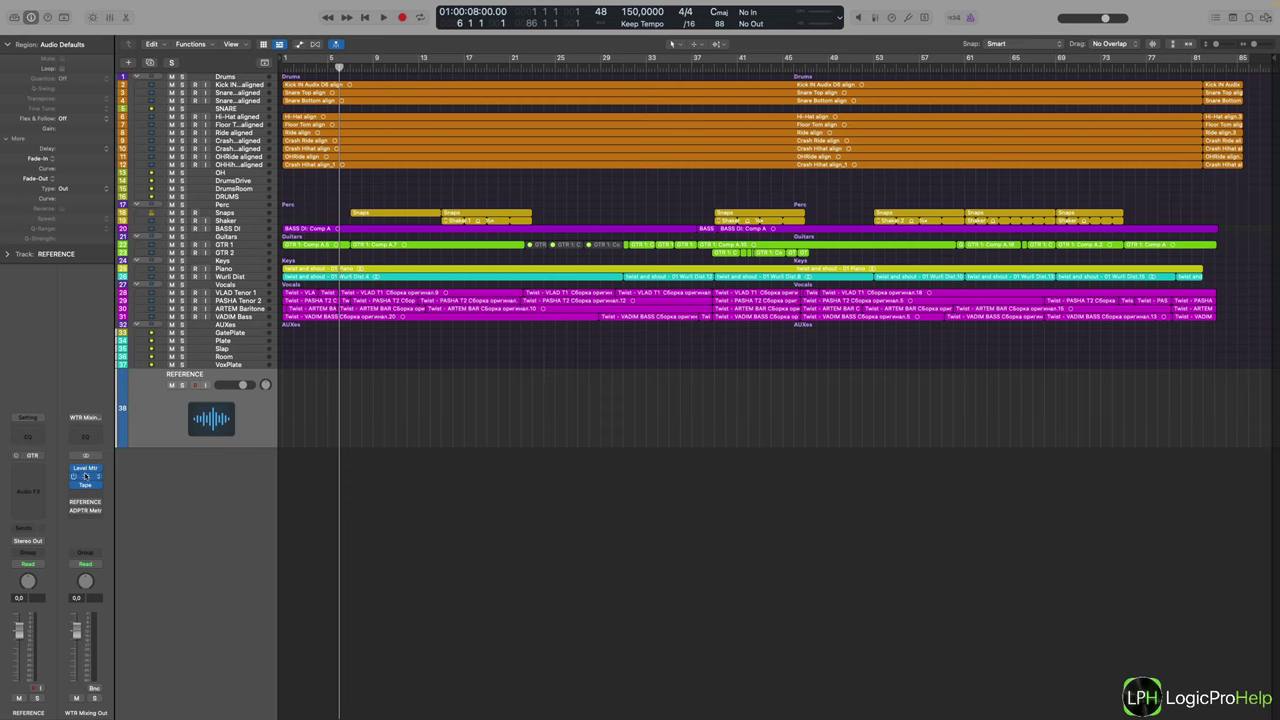
click(168, 430)
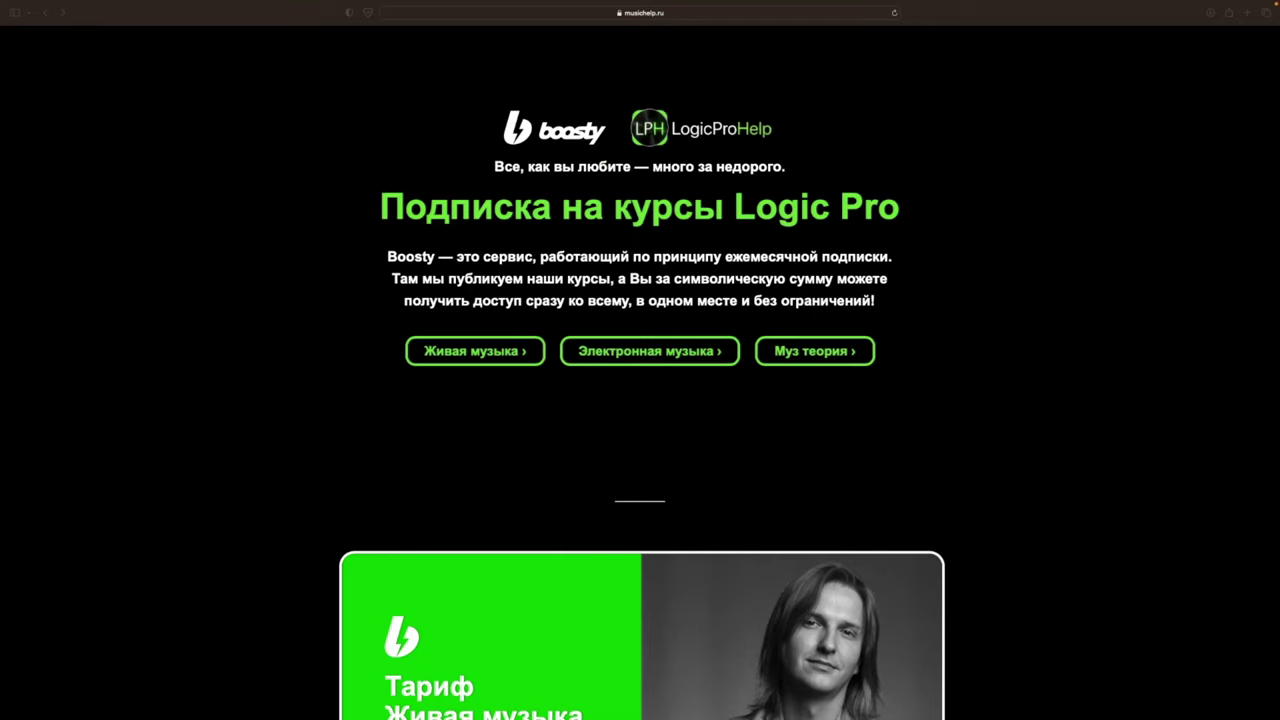
- Switch to the musichelp.ru page in Safari and review the Живая музыка, Электро музыка and Муз теория plans with their course lists
click(417, 195)
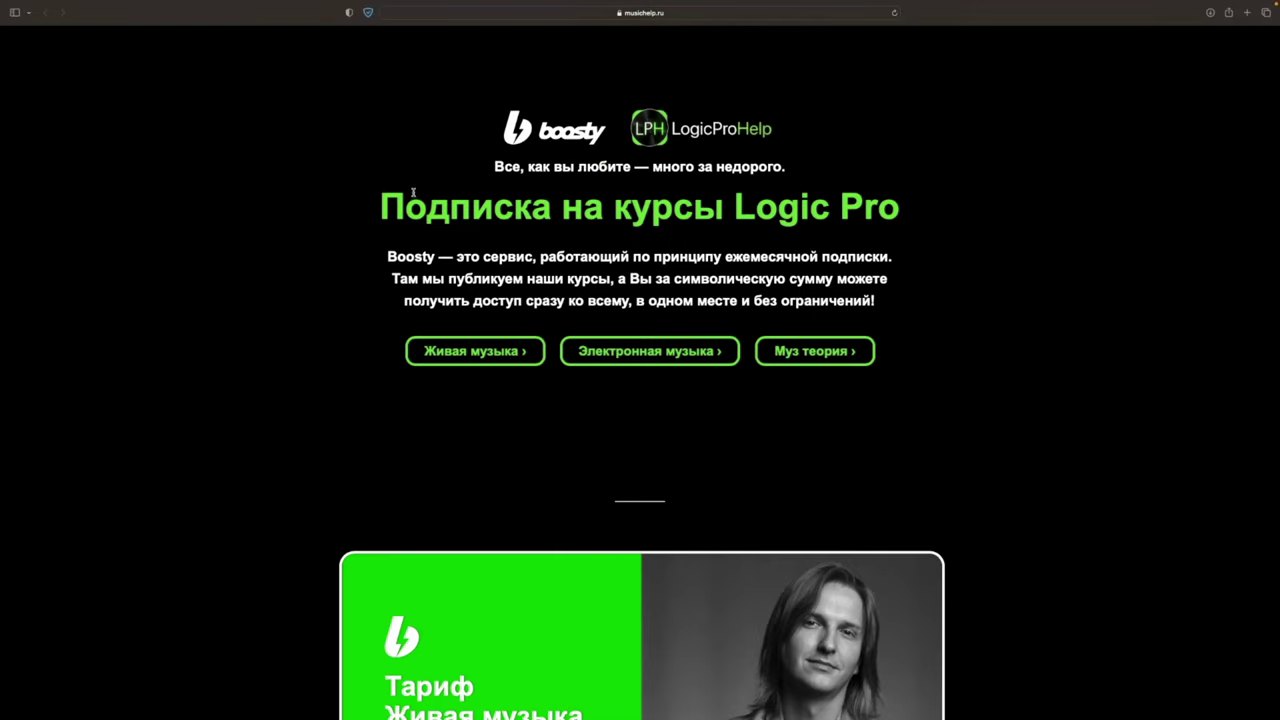
scroll(806, 236, down, 1)
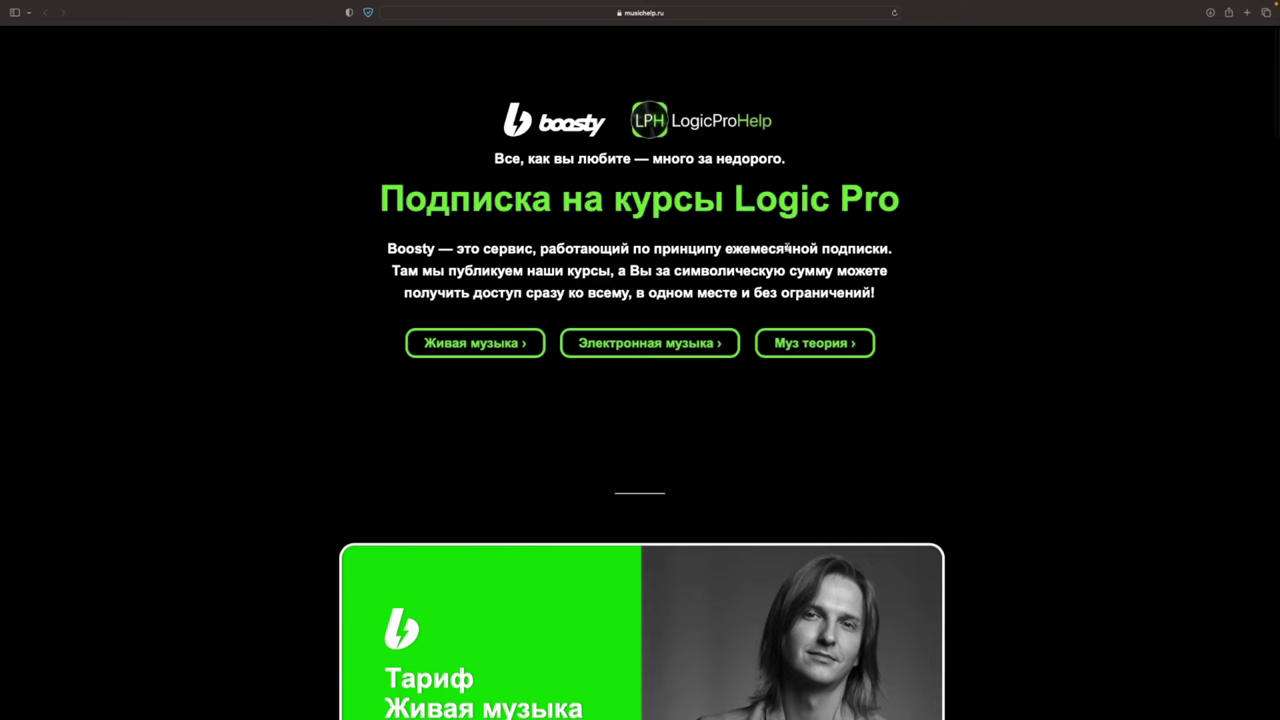
scroll(1000, 270, down, 2)
scroll(1065, 260, down, 5)
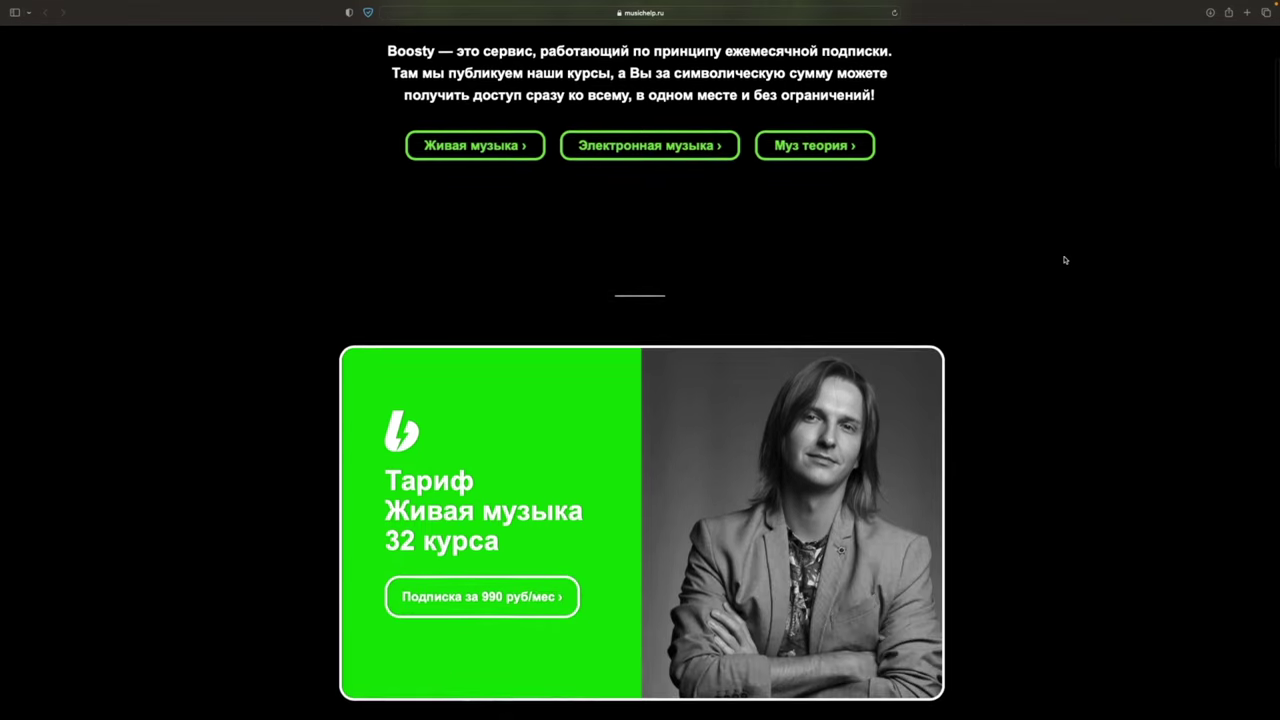
scroll(1065, 260, down, 4)
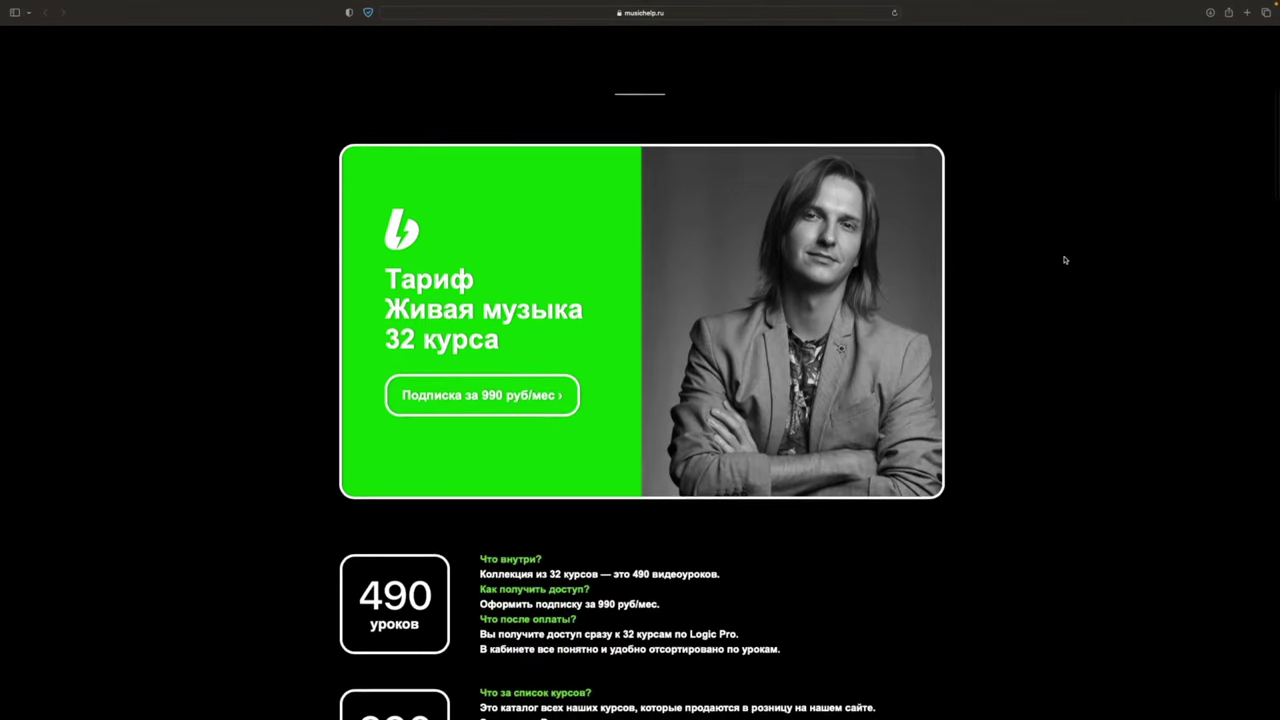
scroll(1065, 260, down, 5)
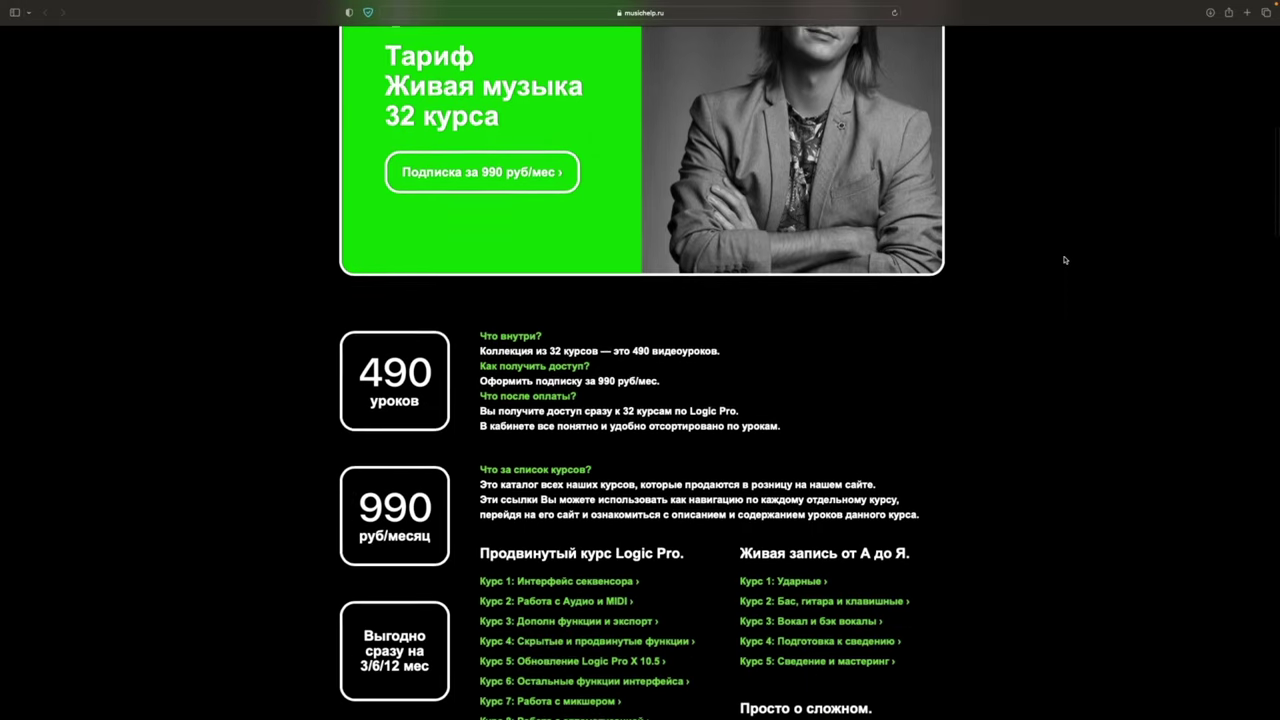
scroll(1065, 260, down, 5)
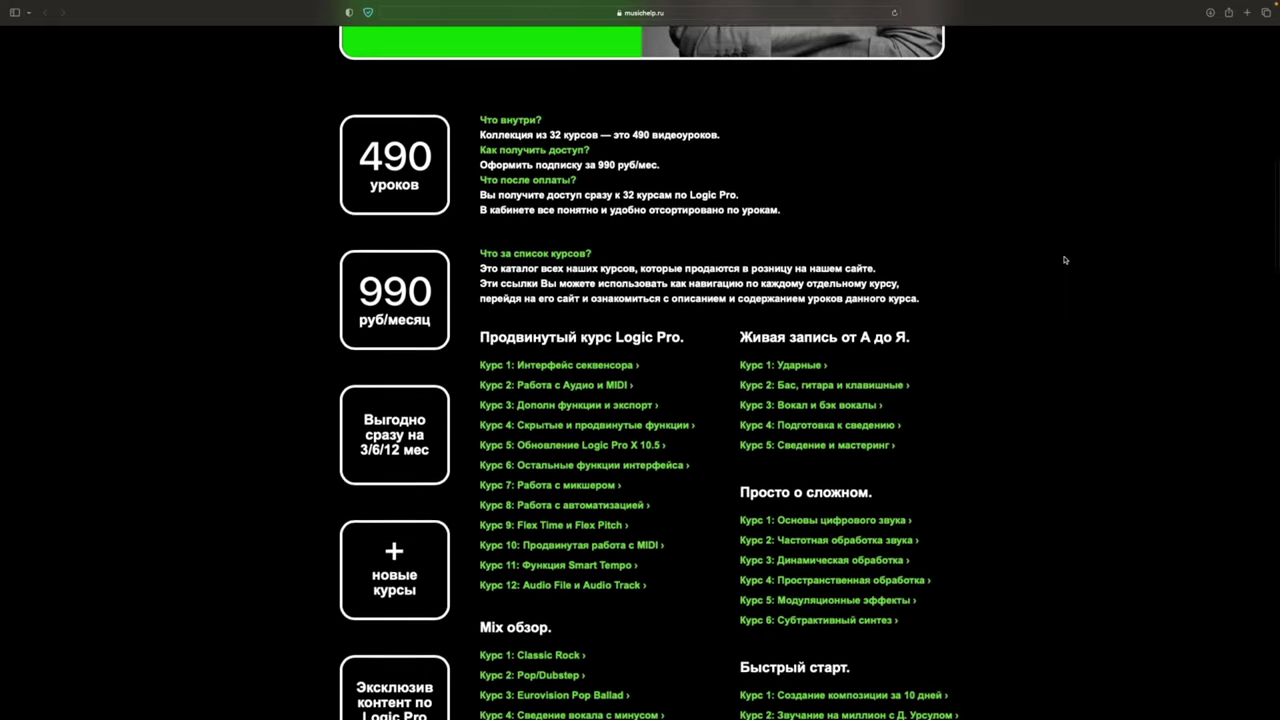
scroll(1065, 260, down, 4)
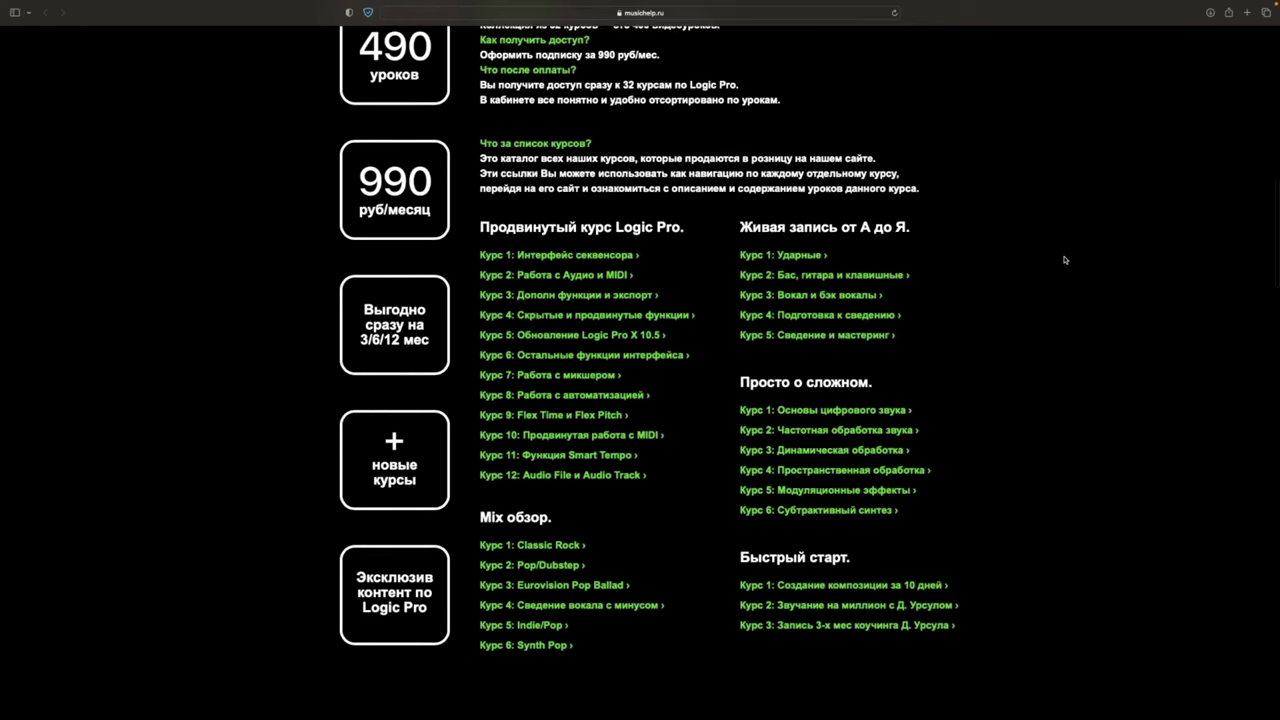
scroll(1065, 260, down, 8)
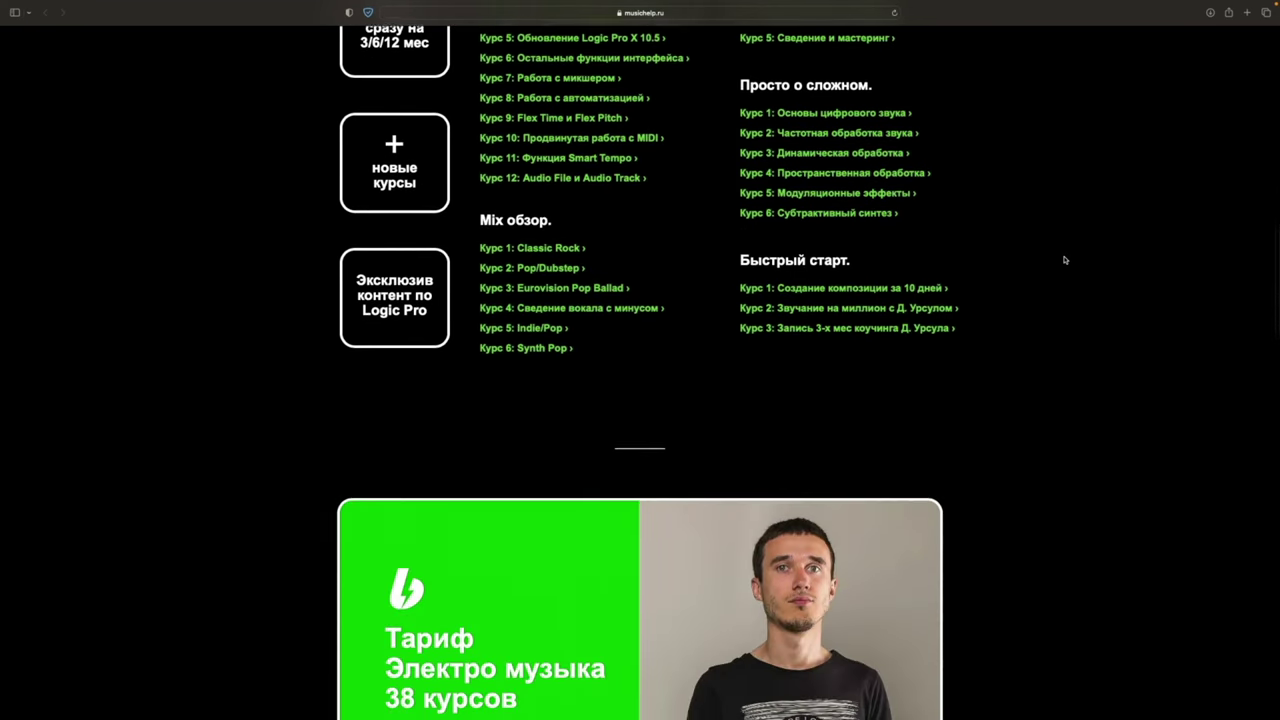
scroll(1065, 260, down, 9)
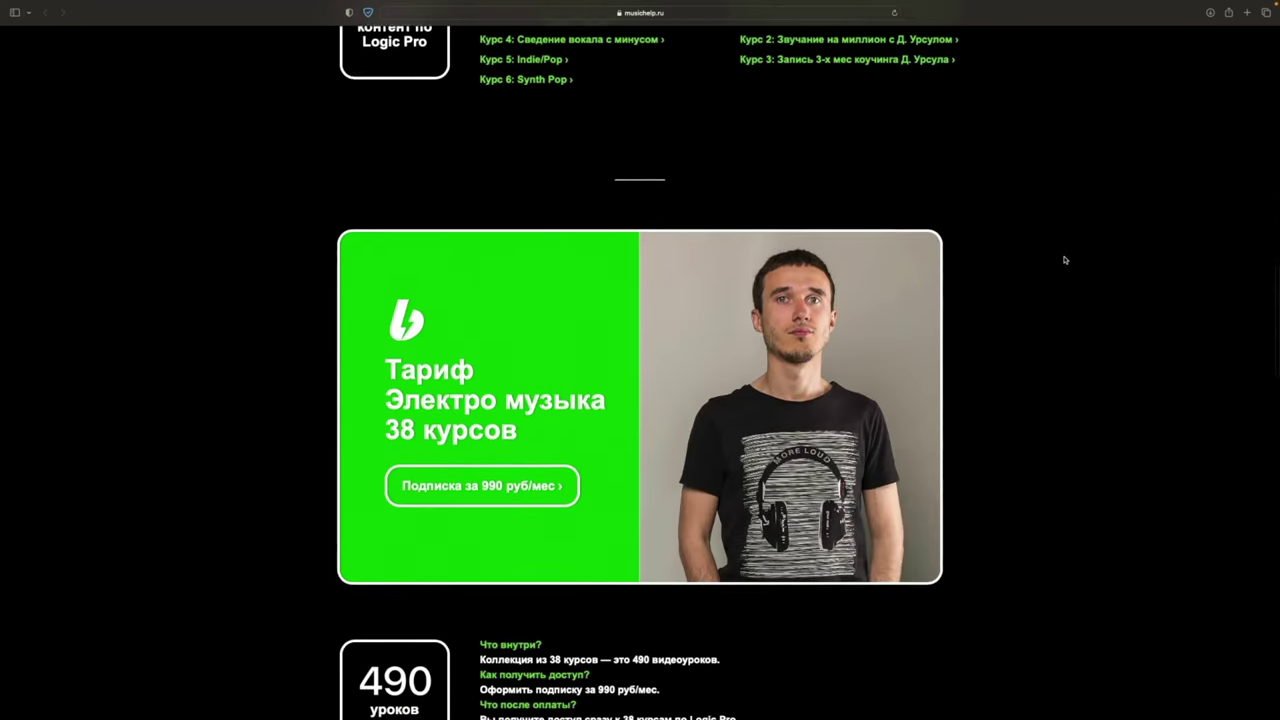
scroll(1065, 260, down, 8)
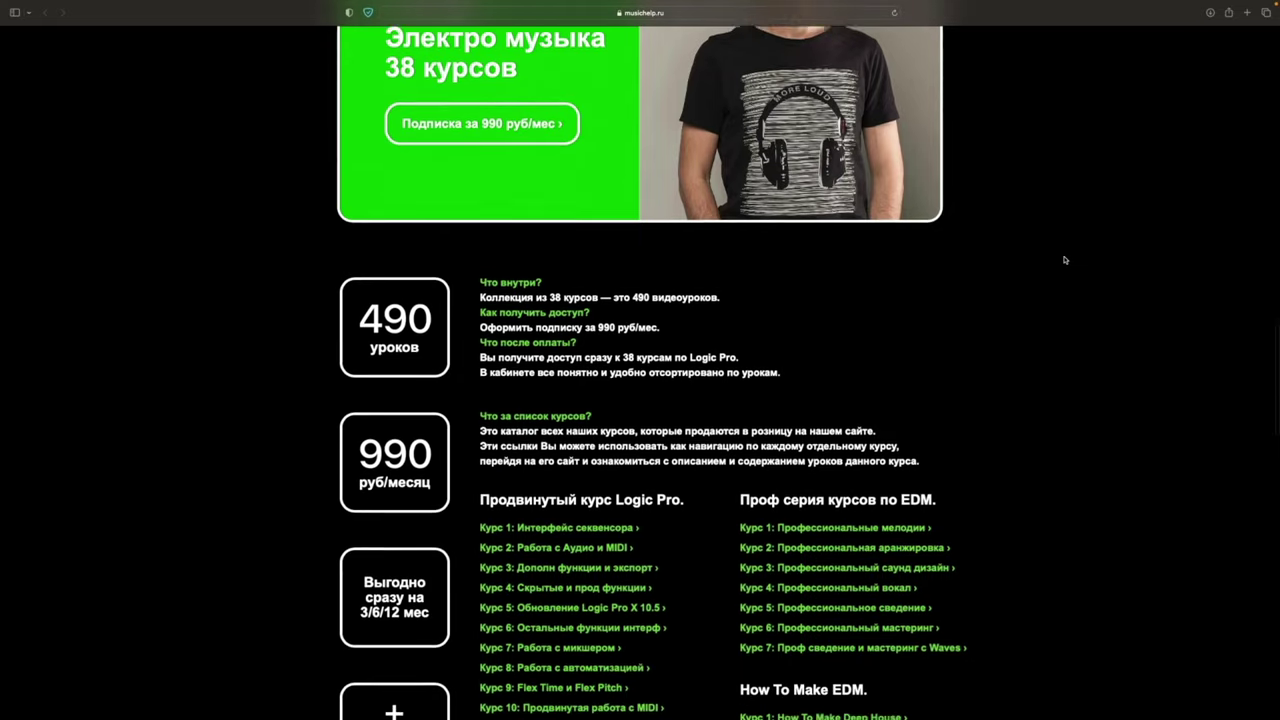
scroll(989, 296, down, 8)
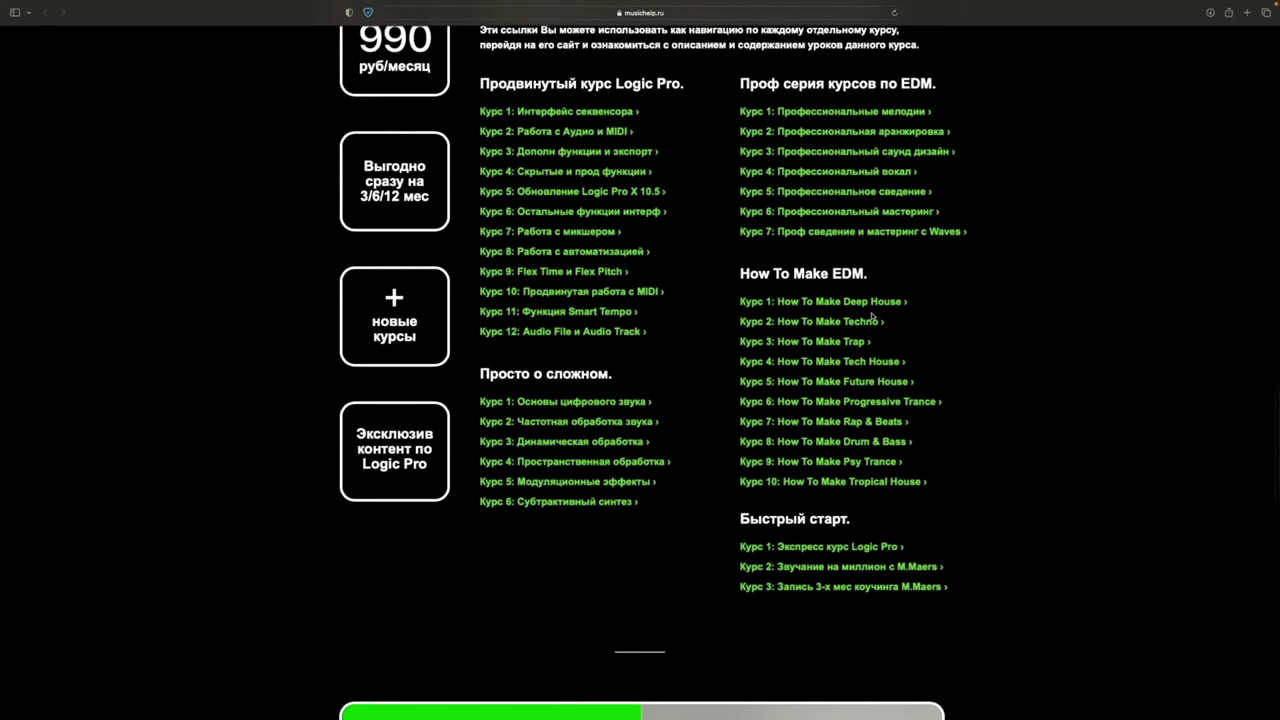
scroll(815, 358, down, 12)
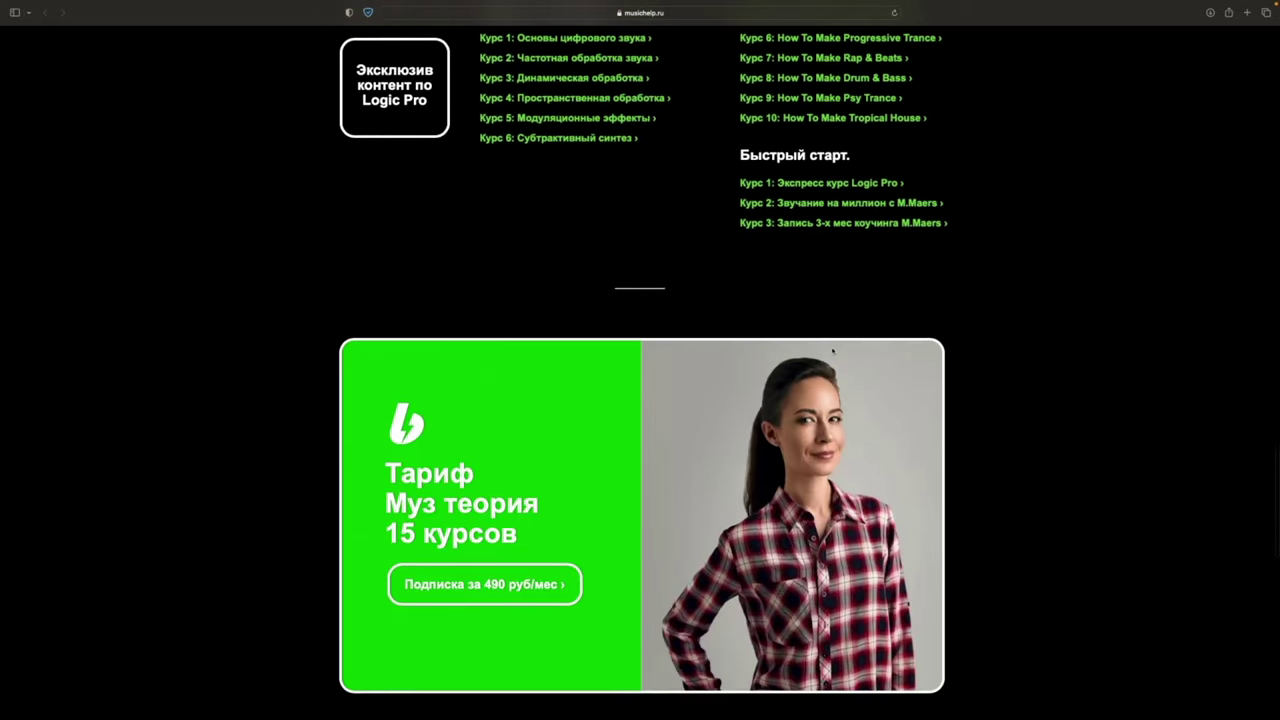
scroll(836, 354, down, 10)
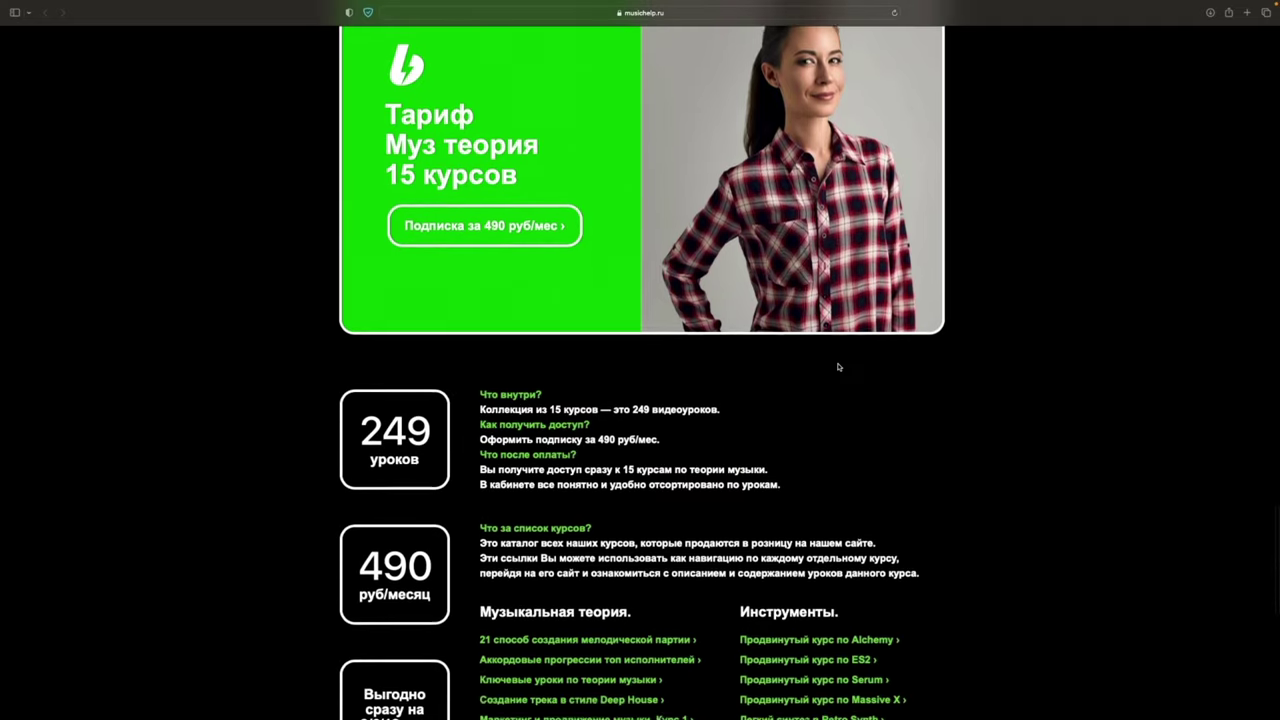
scroll(838, 367, down, 7)
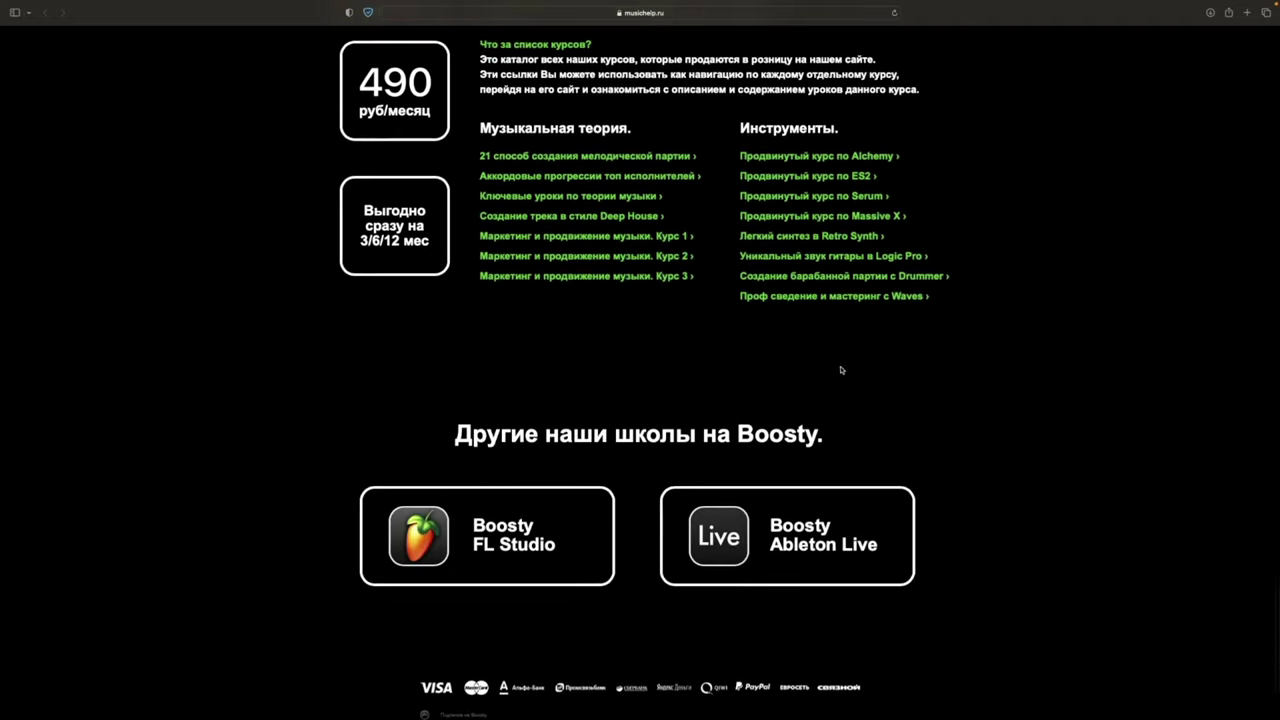
scroll(841, 371, up, 20)
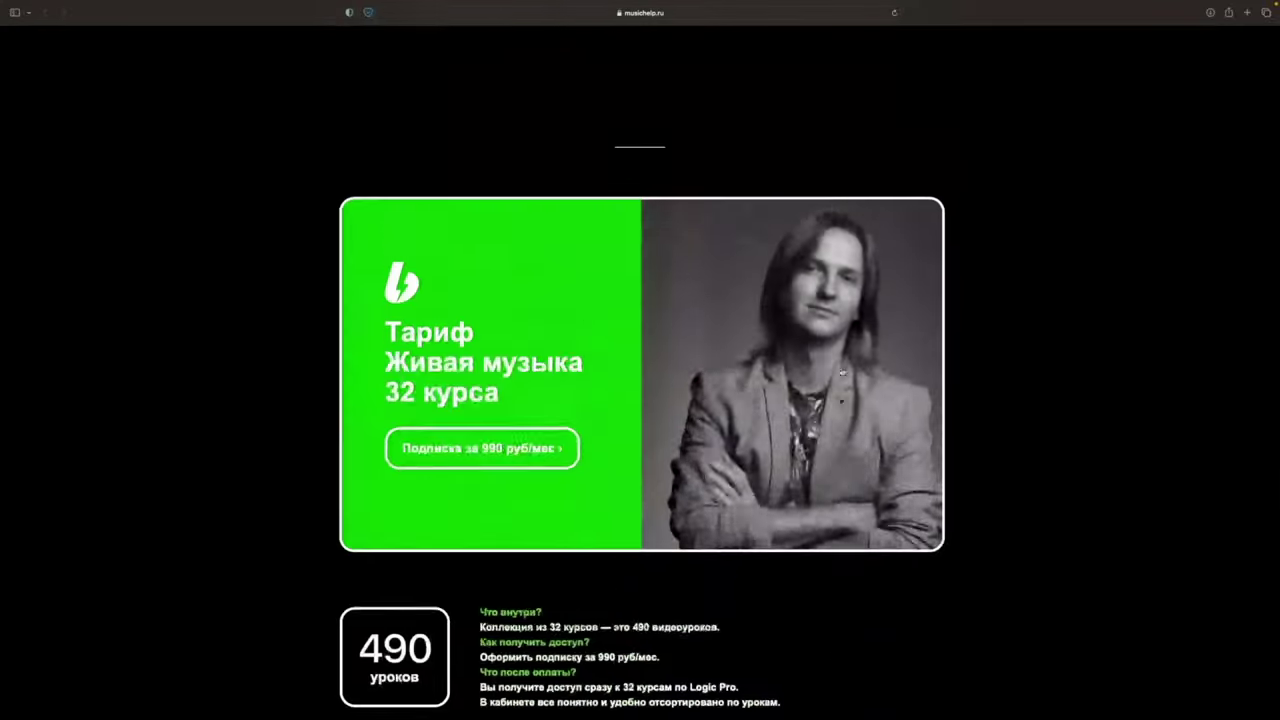
scroll(840, 371, down, 10)
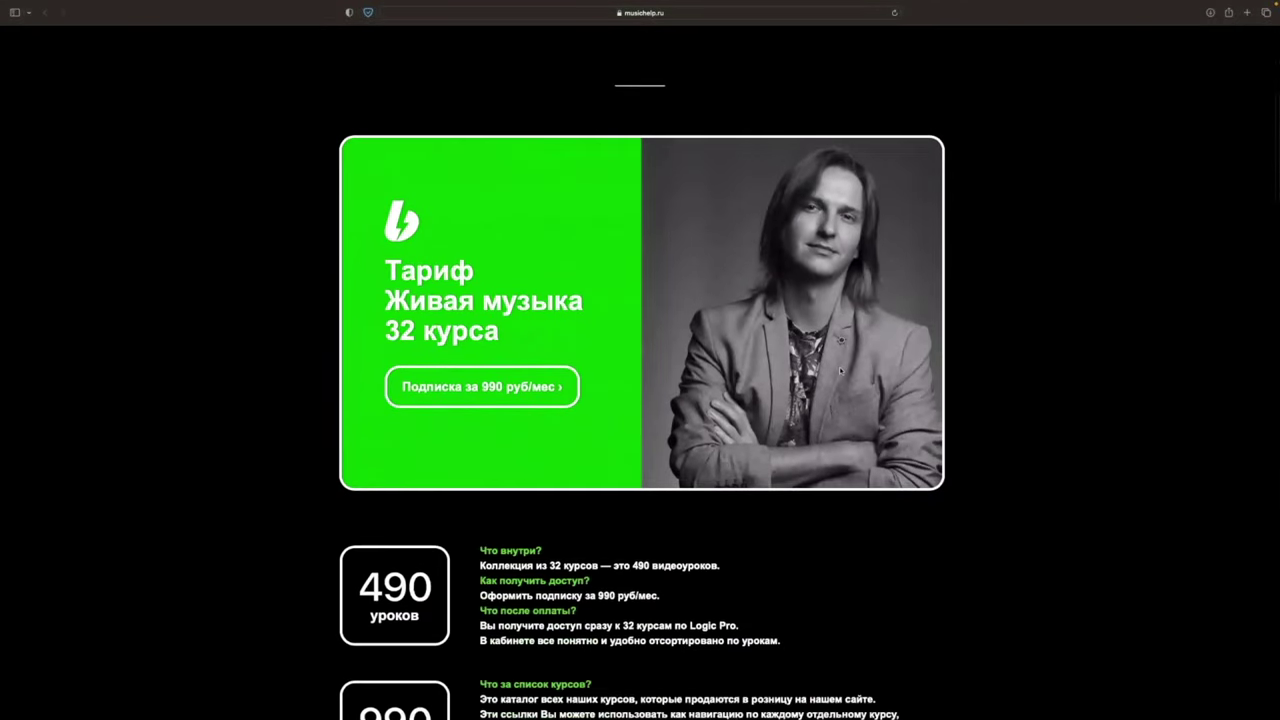
scroll(840, 371, up, 10)
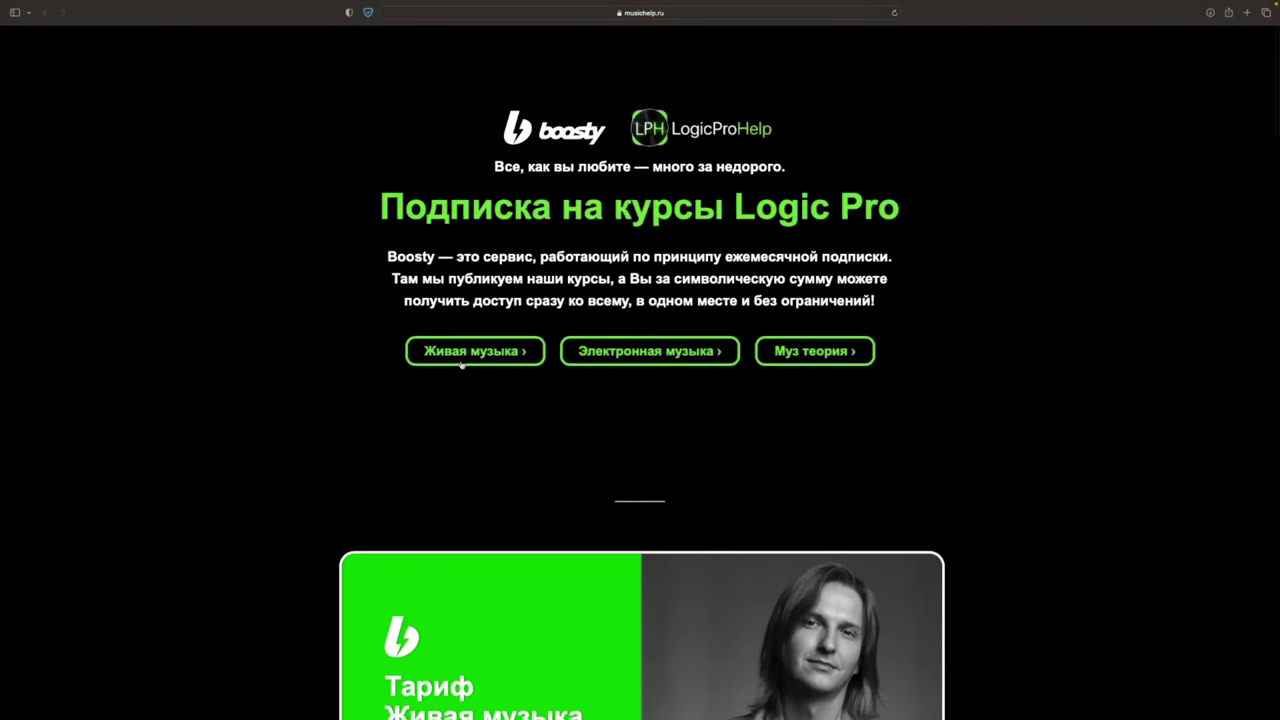
- Start subscribing to the Живая музыка plan on the Logic Pro Help Boosty page and sign in through VK
scroll(457, 356, down, 11)
click(490, 327)
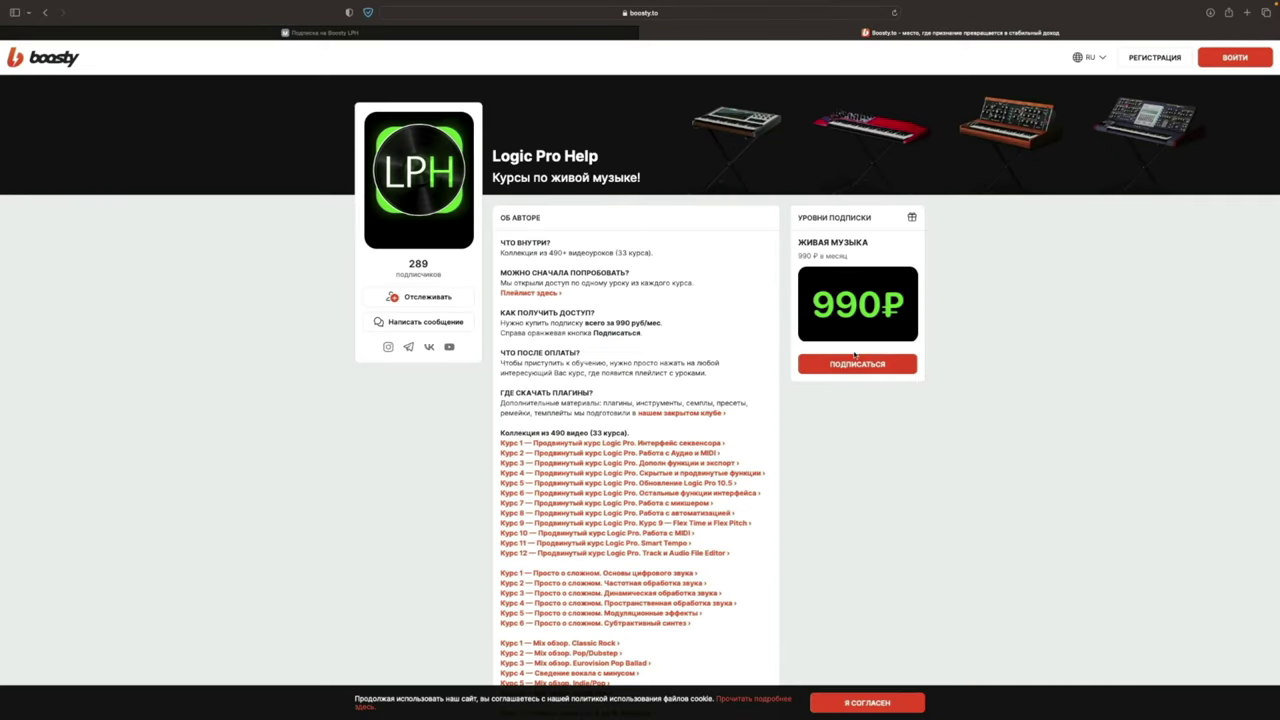
click(816, 370)
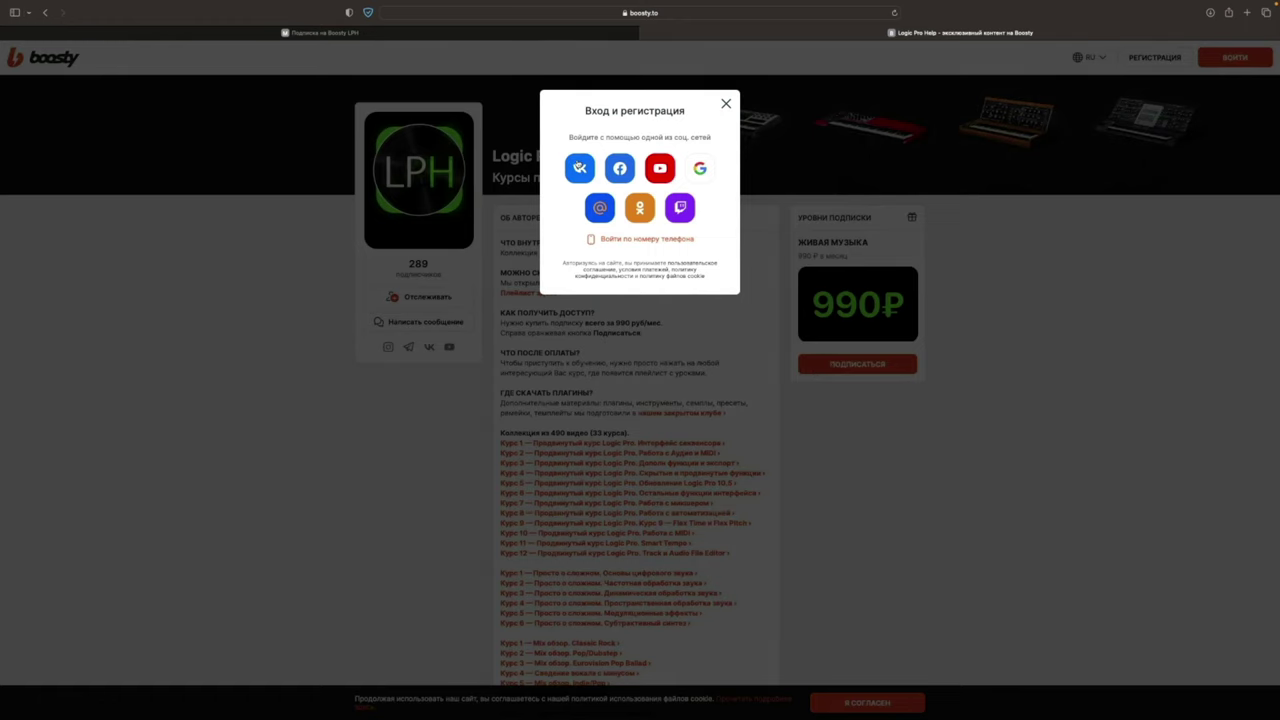
click(581, 170)
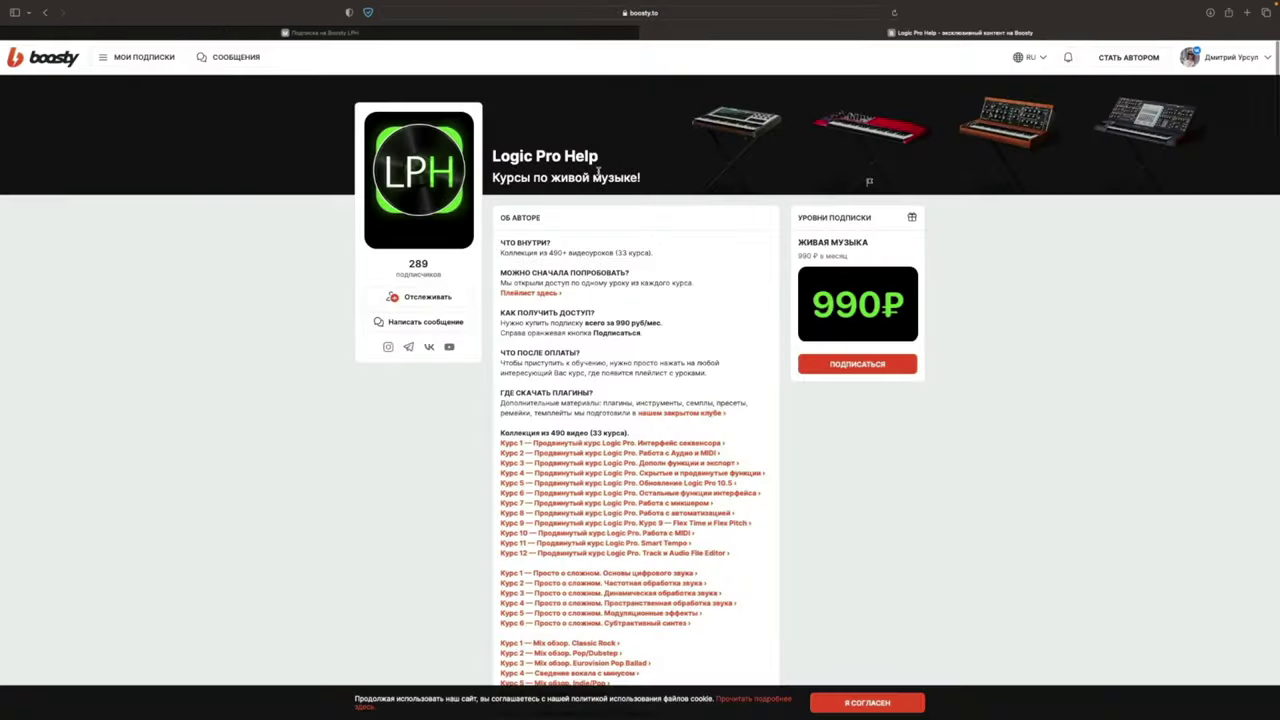
- Compare subscription periods, choose 1 month and view the plan's payment form, leaving it without paying
click(682, 207)
click(747, 212)
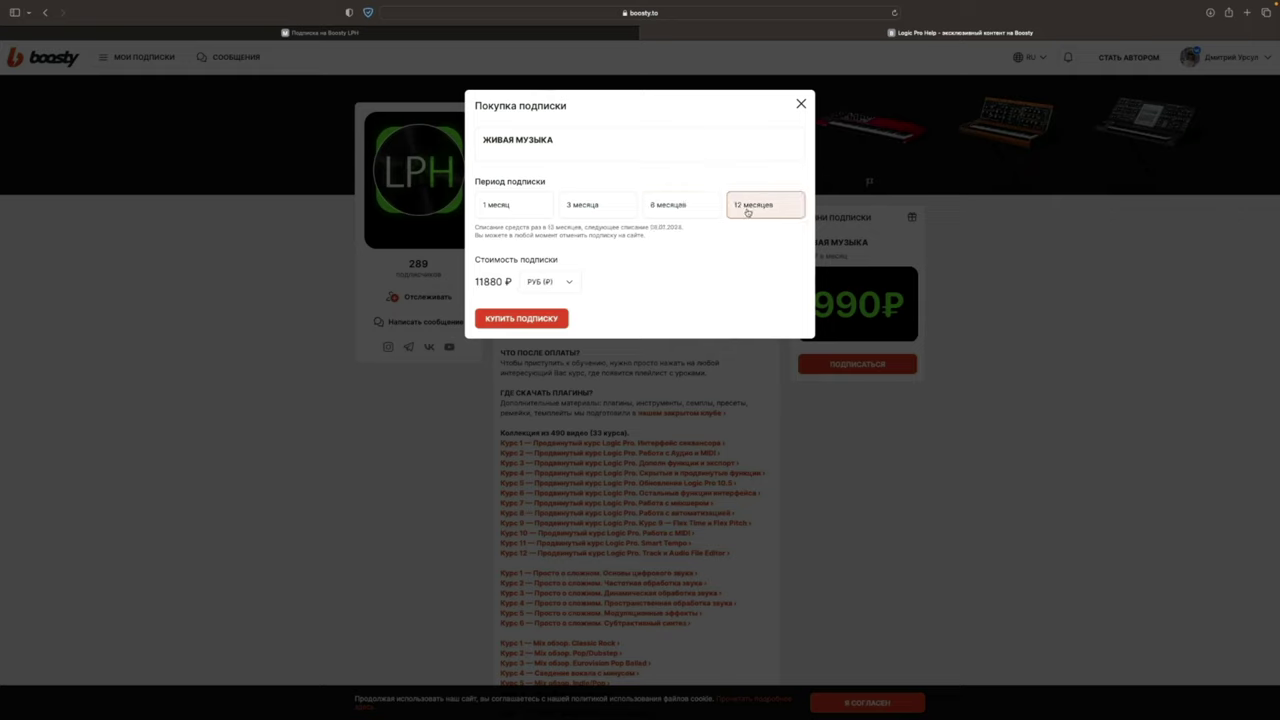
click(513, 216)
click(555, 319)
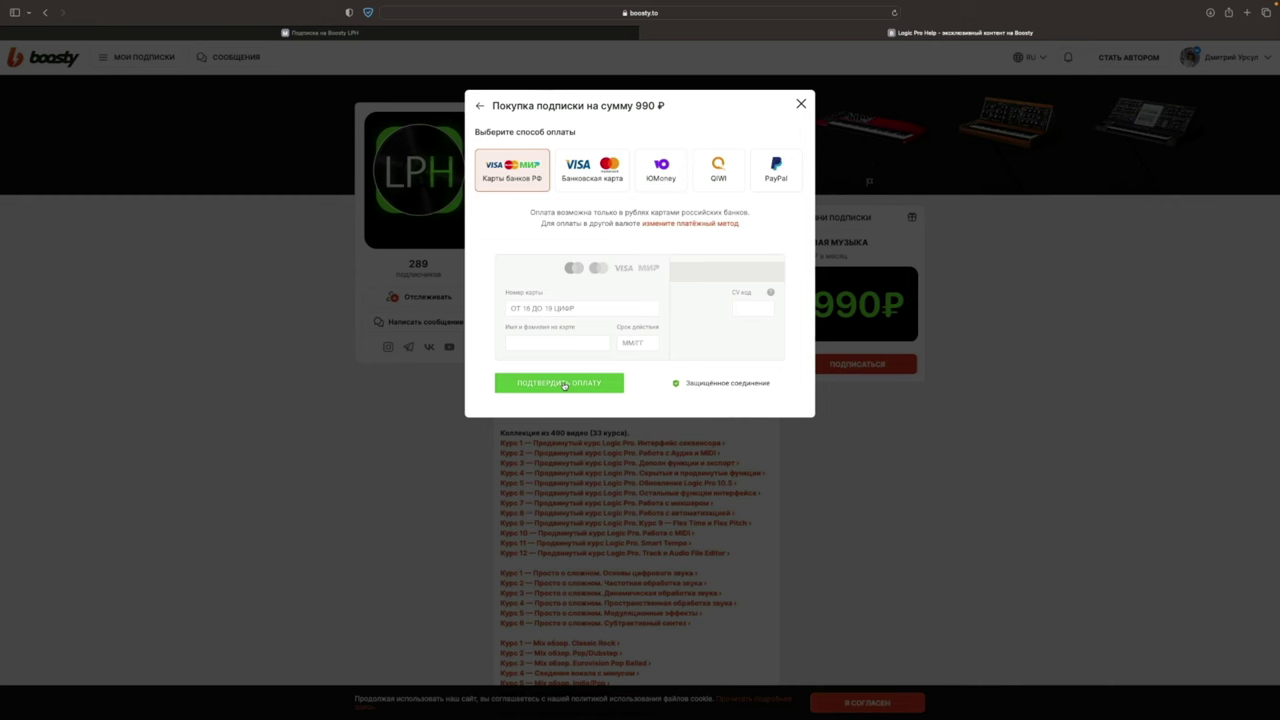
click(667, 445)
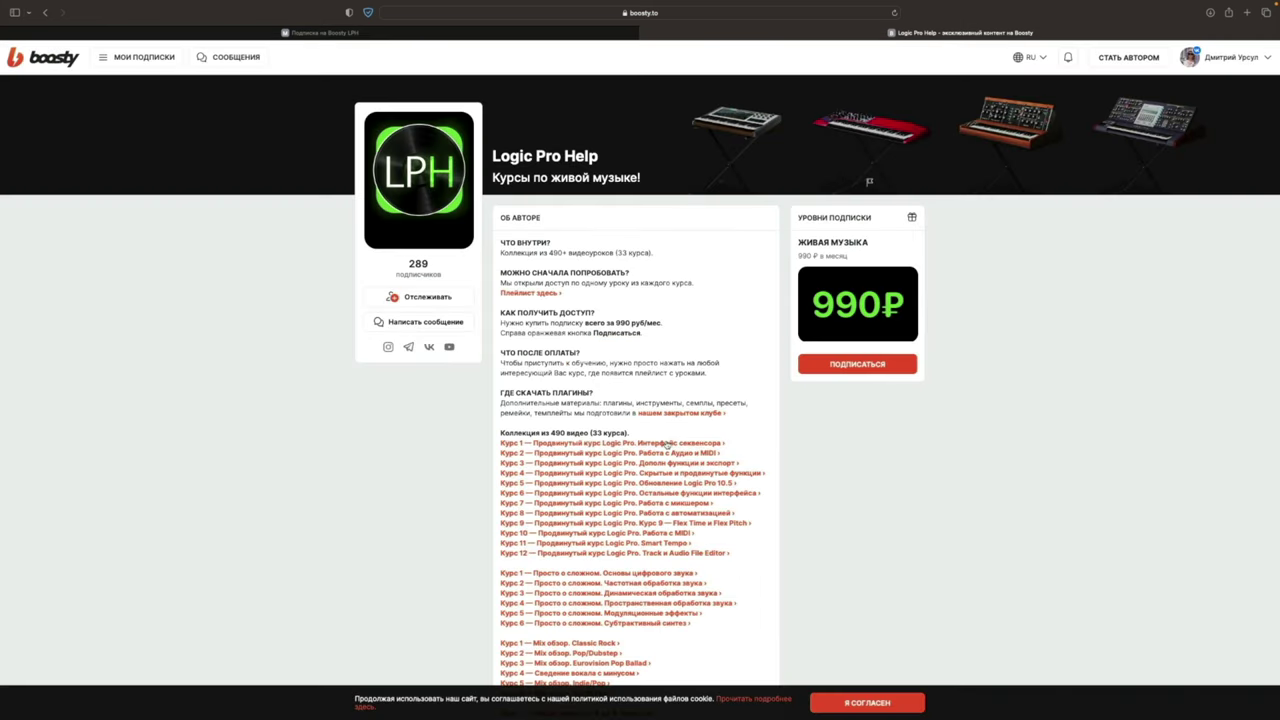
- Review the course list on the Logic Pro Help Boosty page and return to the musichelp.ru plans page
scroll(667, 445, down, 1)
scroll(667, 445, down, 1)
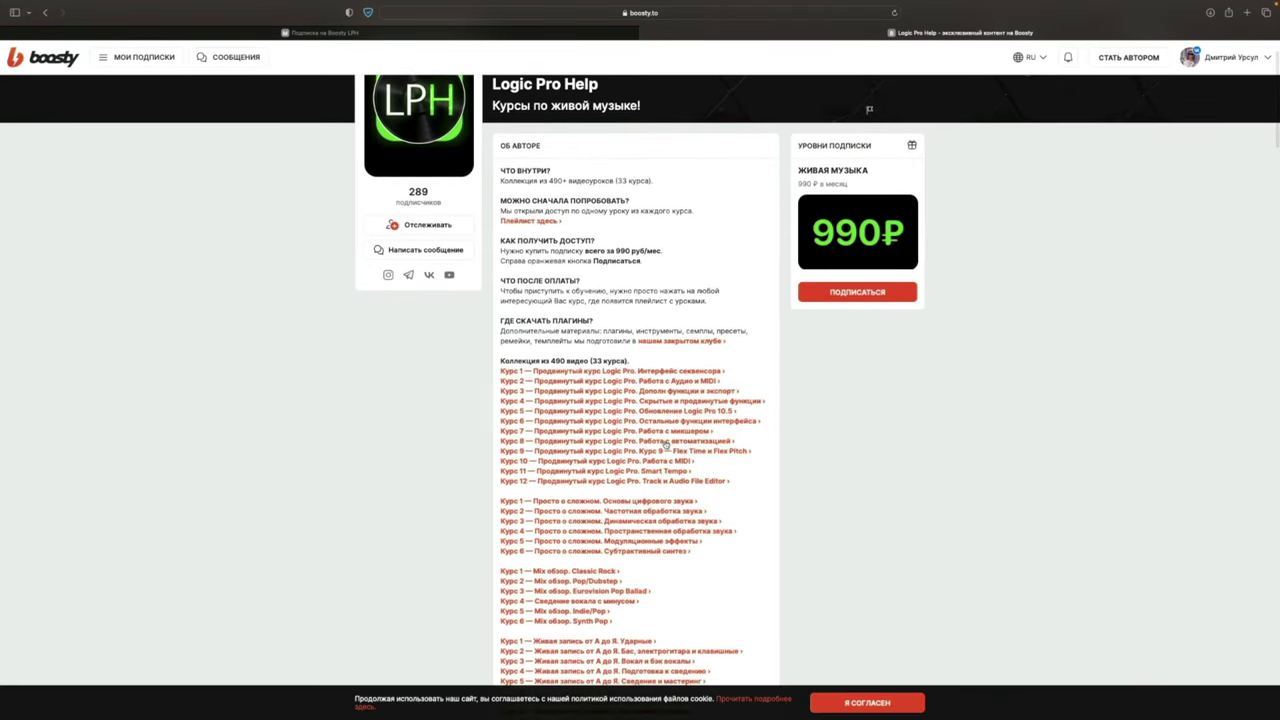
scroll(585, 532, down, 1)
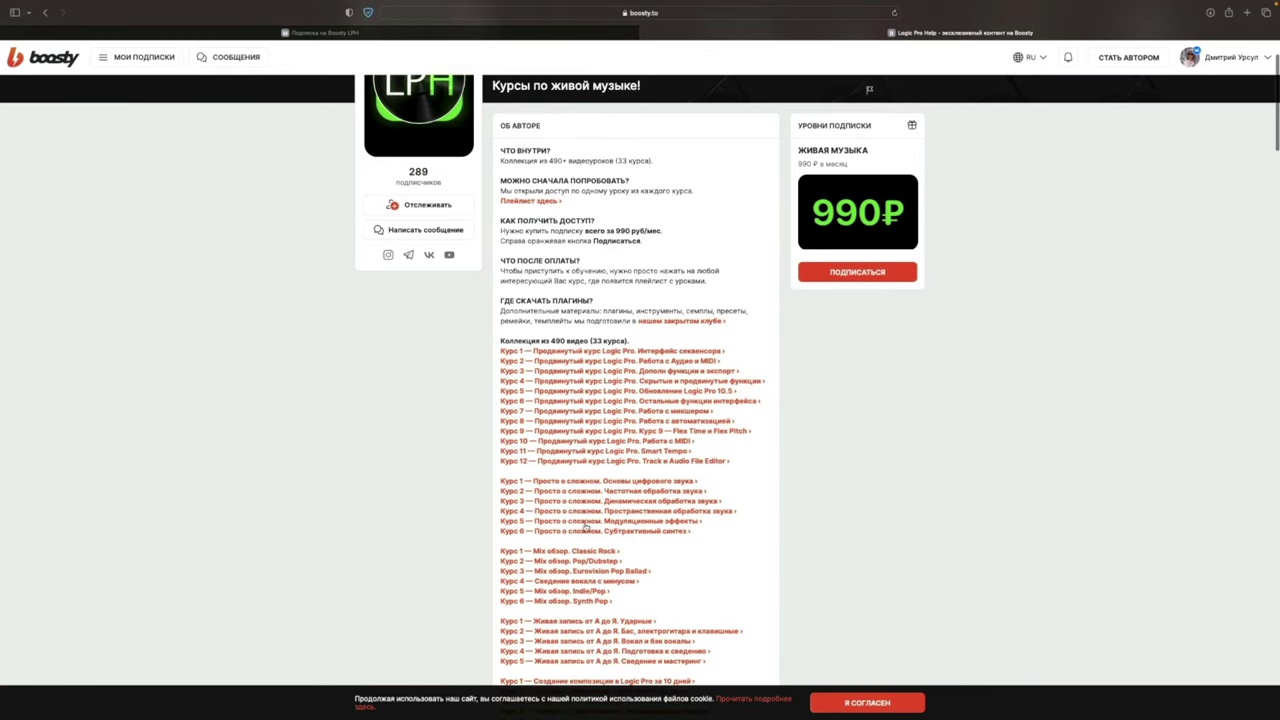
click(455, 33)
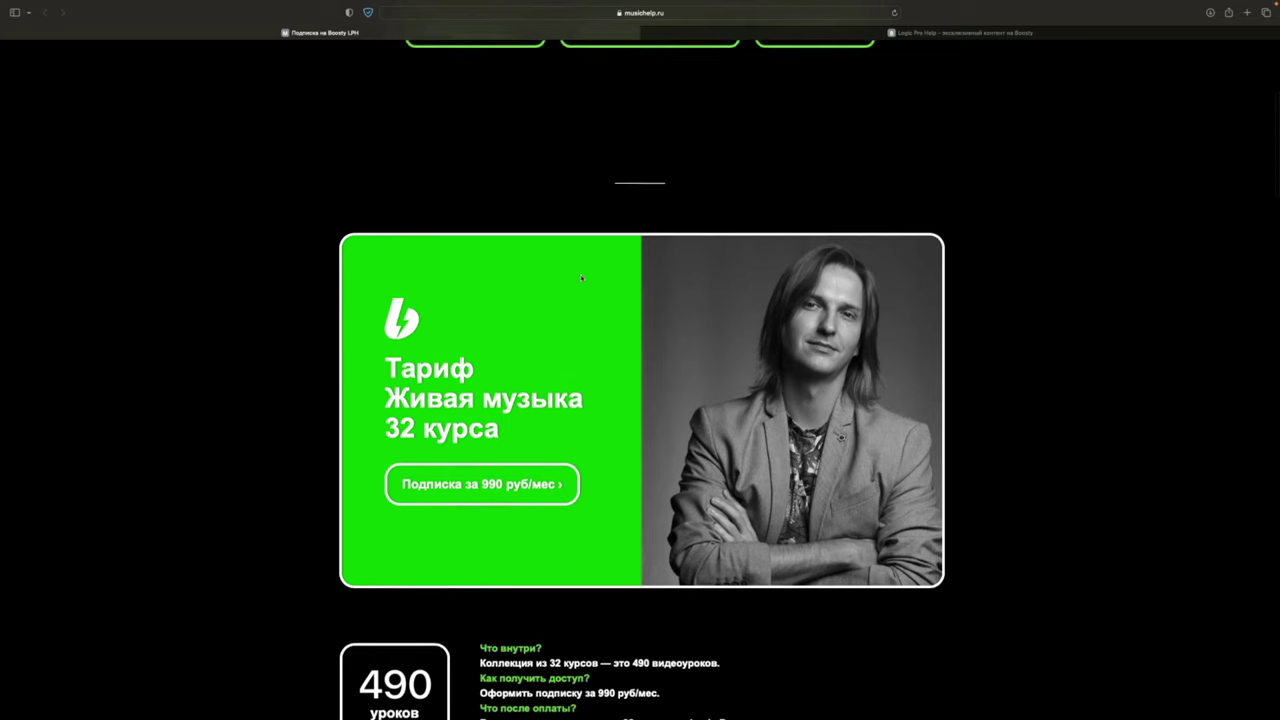
scroll(583, 277, up, 5)
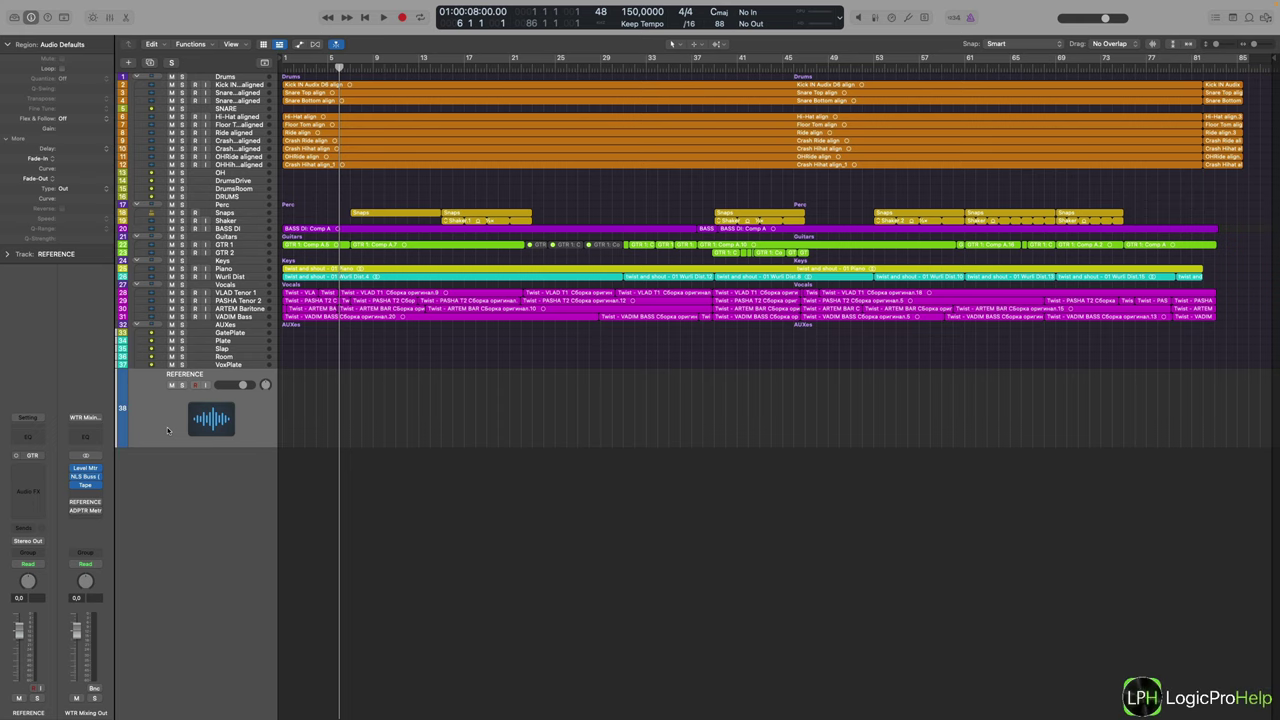
- Switch to Logic Pro and route the REFERENCE track's output to Output 3-4 (Tape)
click(168, 428)
click(186, 401)
click(27, 542)
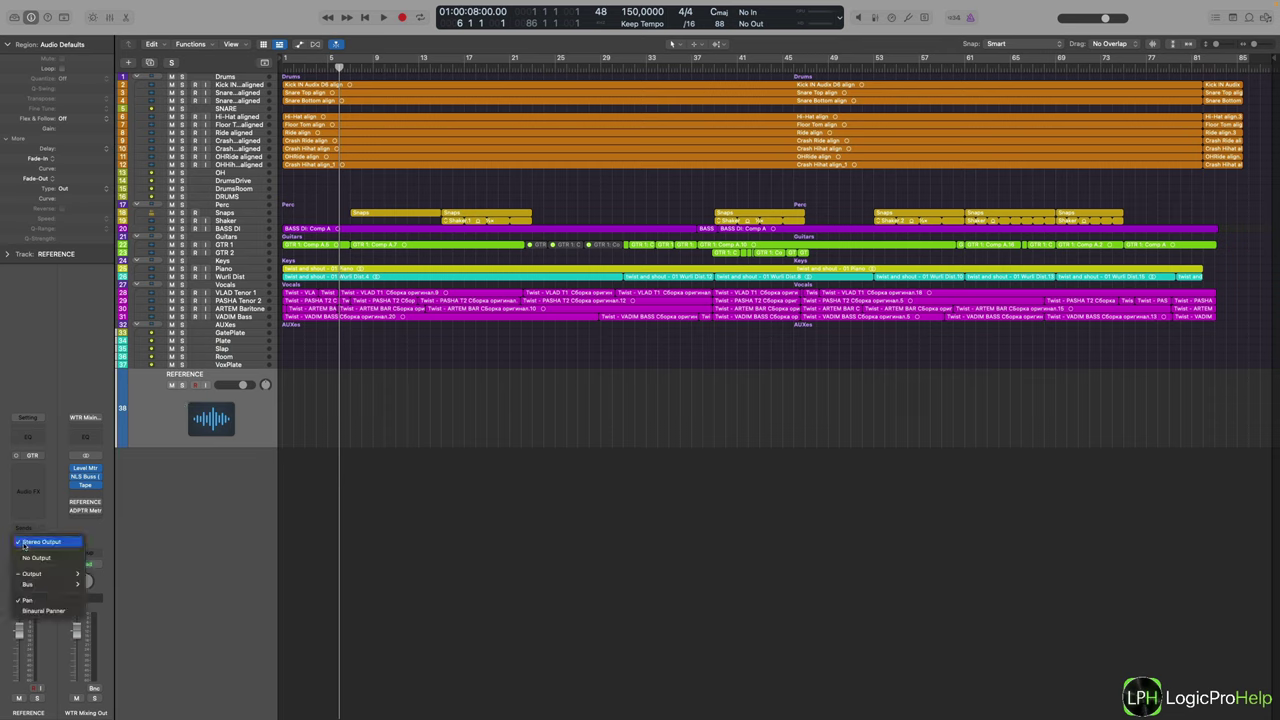
mouse_move(40, 574)
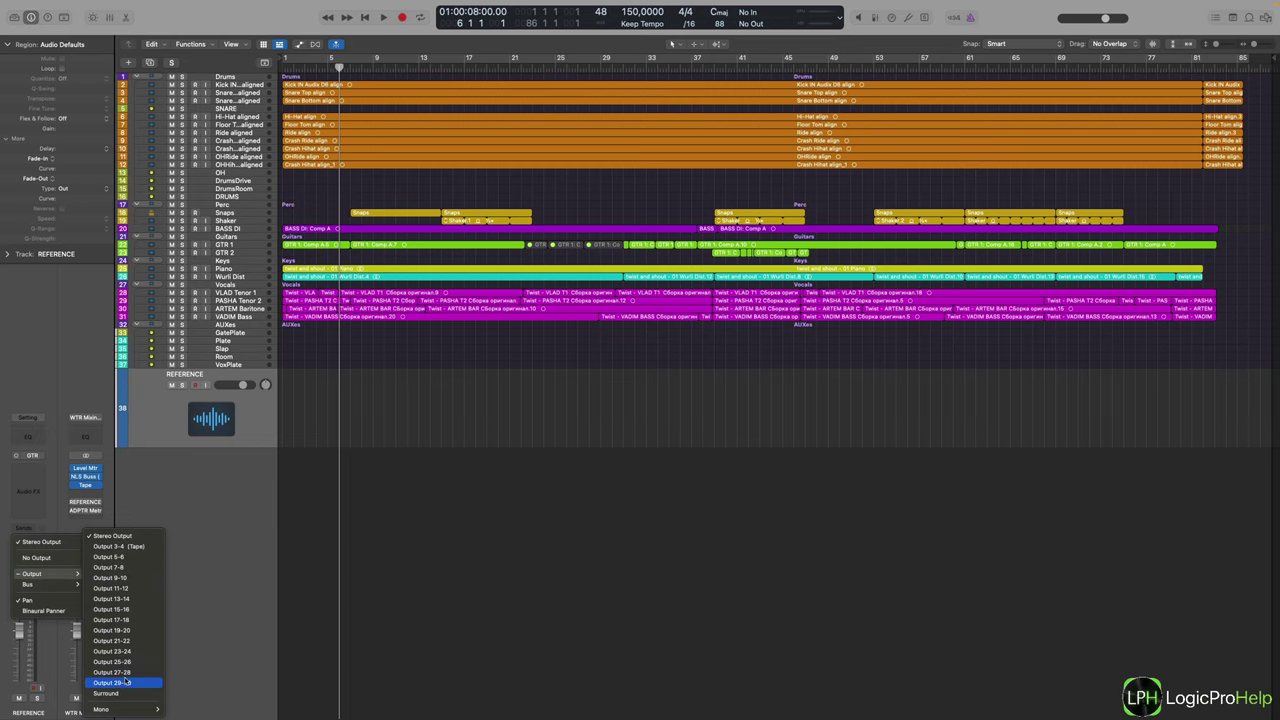
click(119, 548)
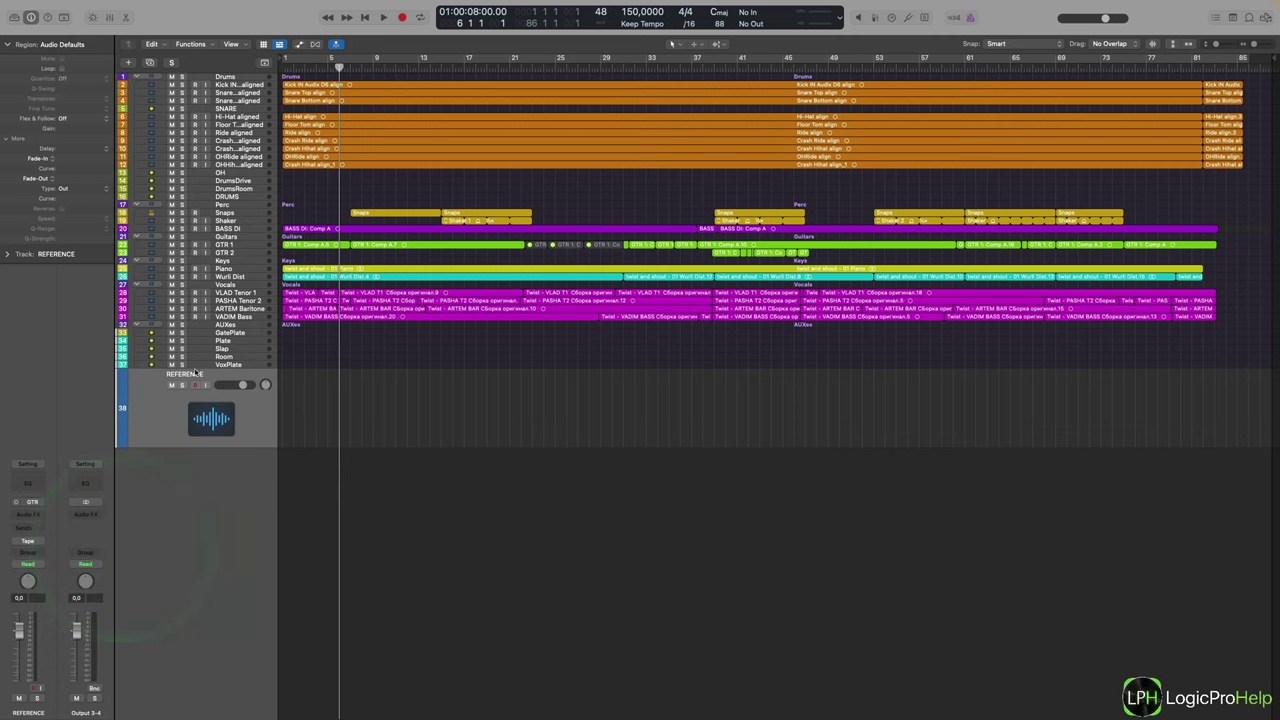
- Show the mixer and compare the REFERENCE channel strip with the Output 3-4 channel strip
click(268, 413)
key(x)
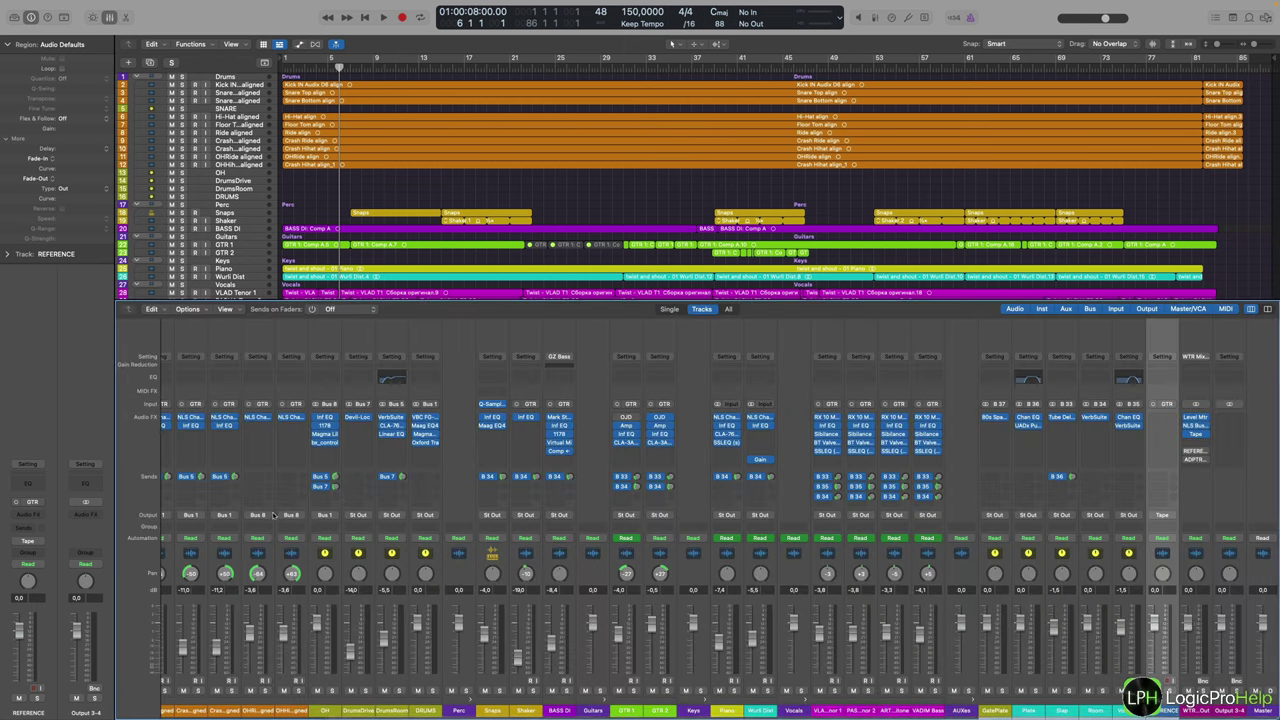
click(1214, 567)
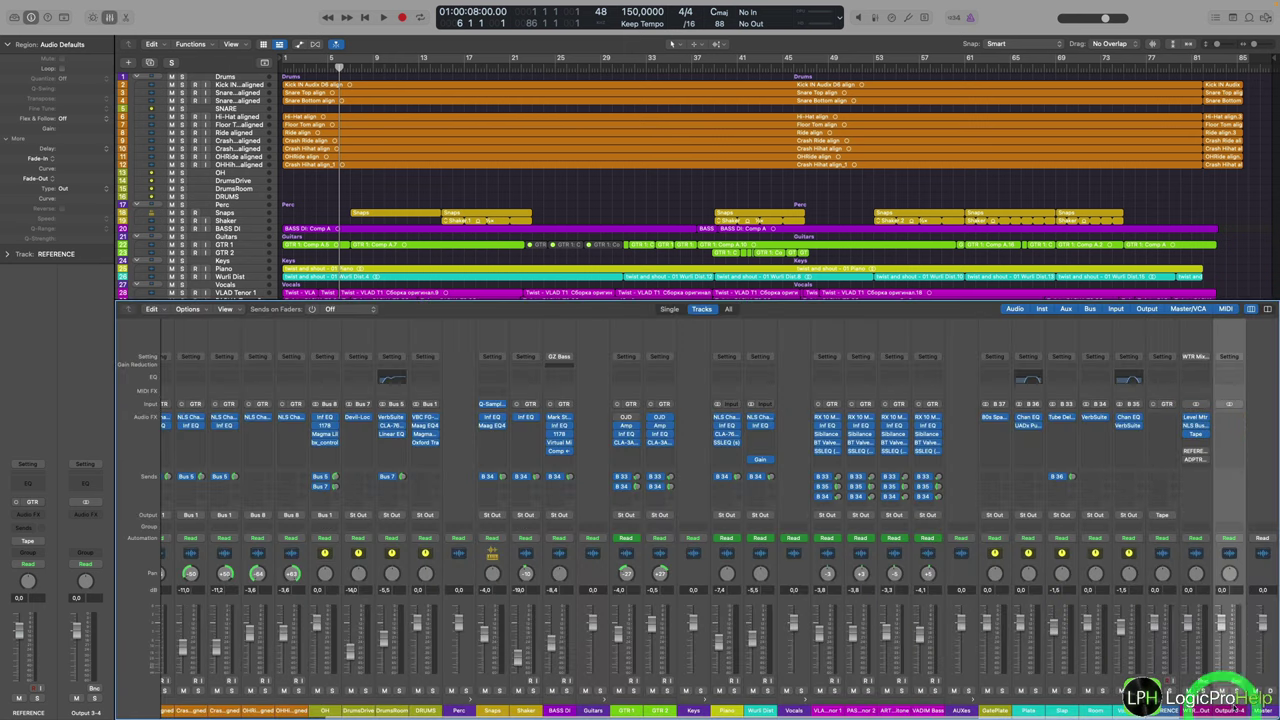
click(1170, 706)
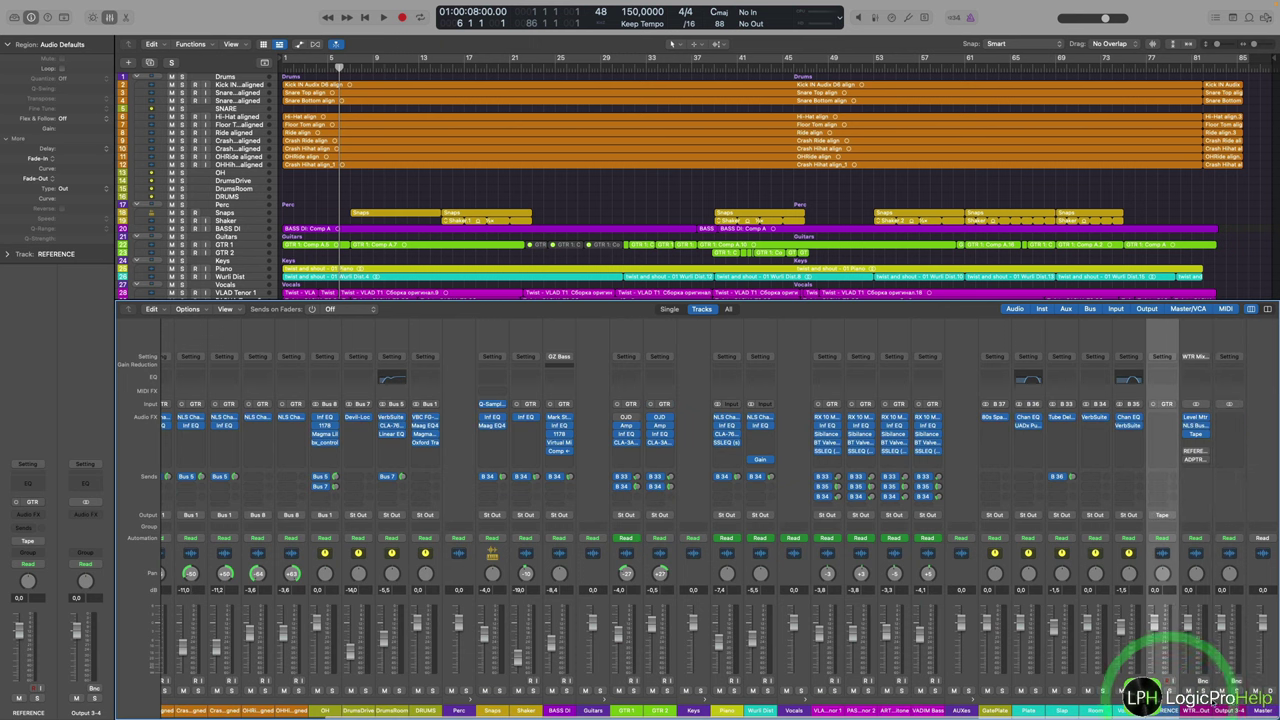
click(1238, 704)
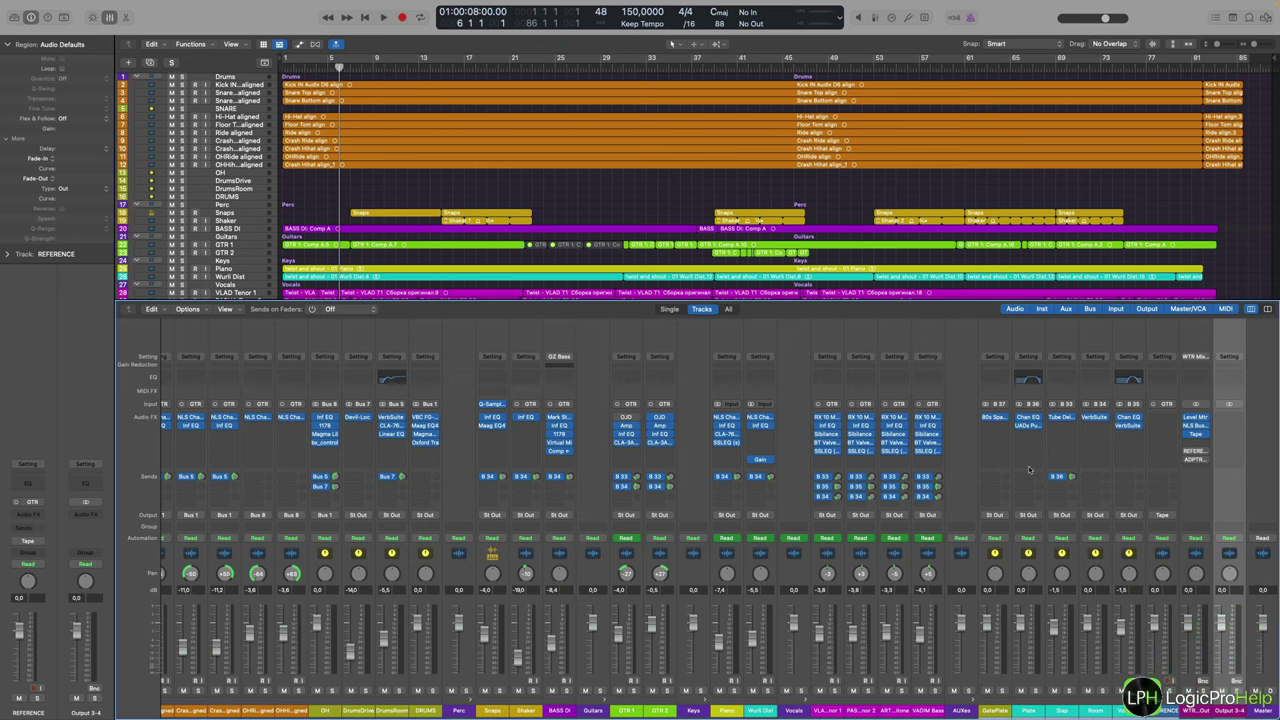
- Switch to TotalMix FX to examine the REFER playback channel, and return to the Logic Pro tracks with the mixer closed
key(ctrl+Left)
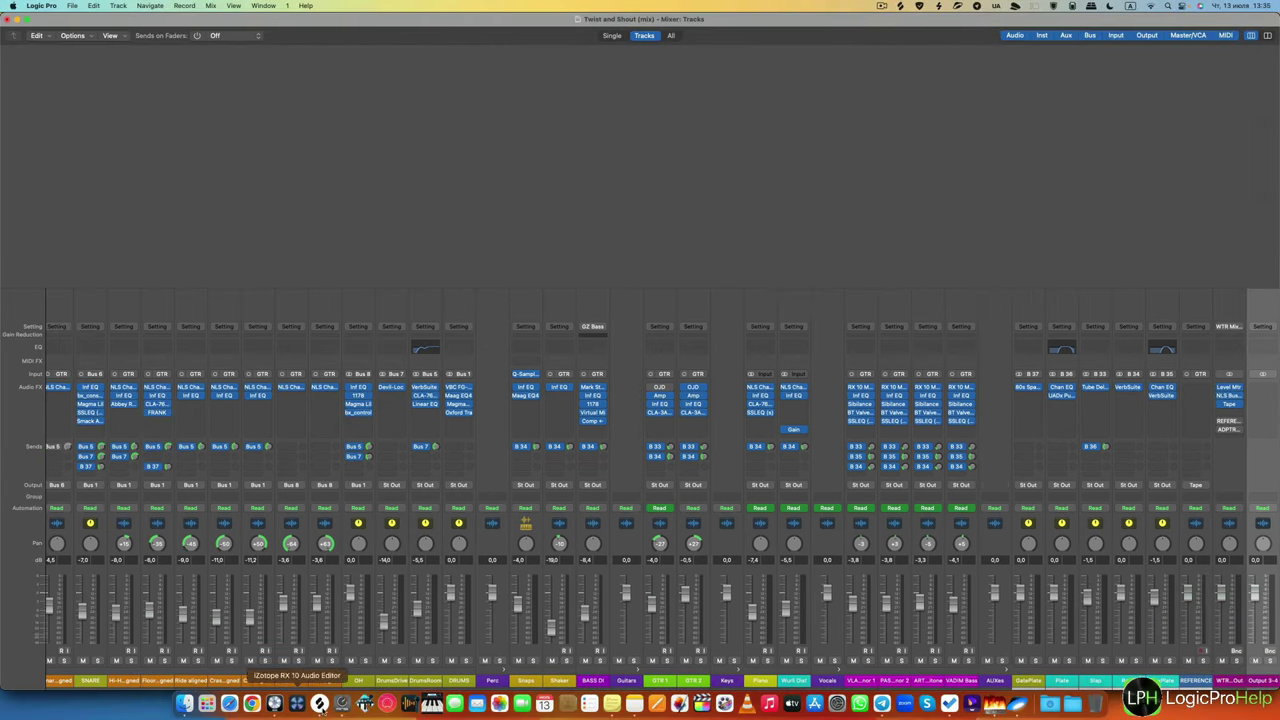
click(342, 704)
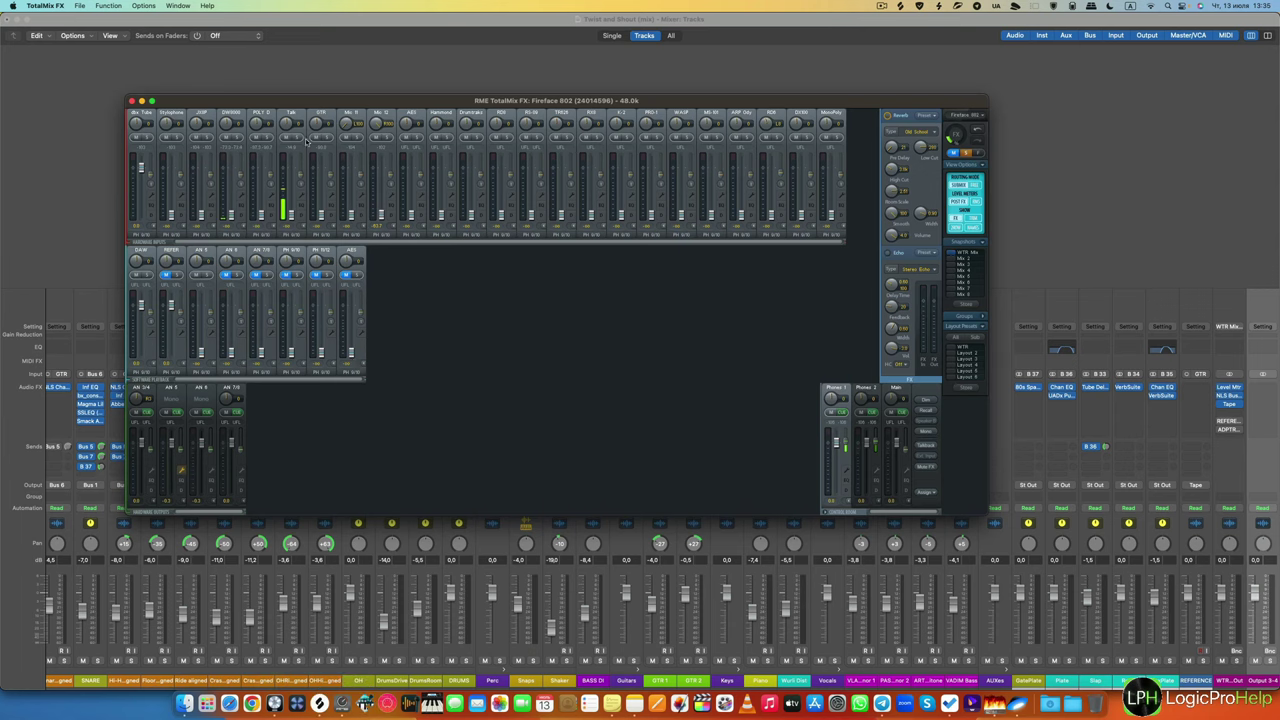
drag(342, 102, 426, 132)
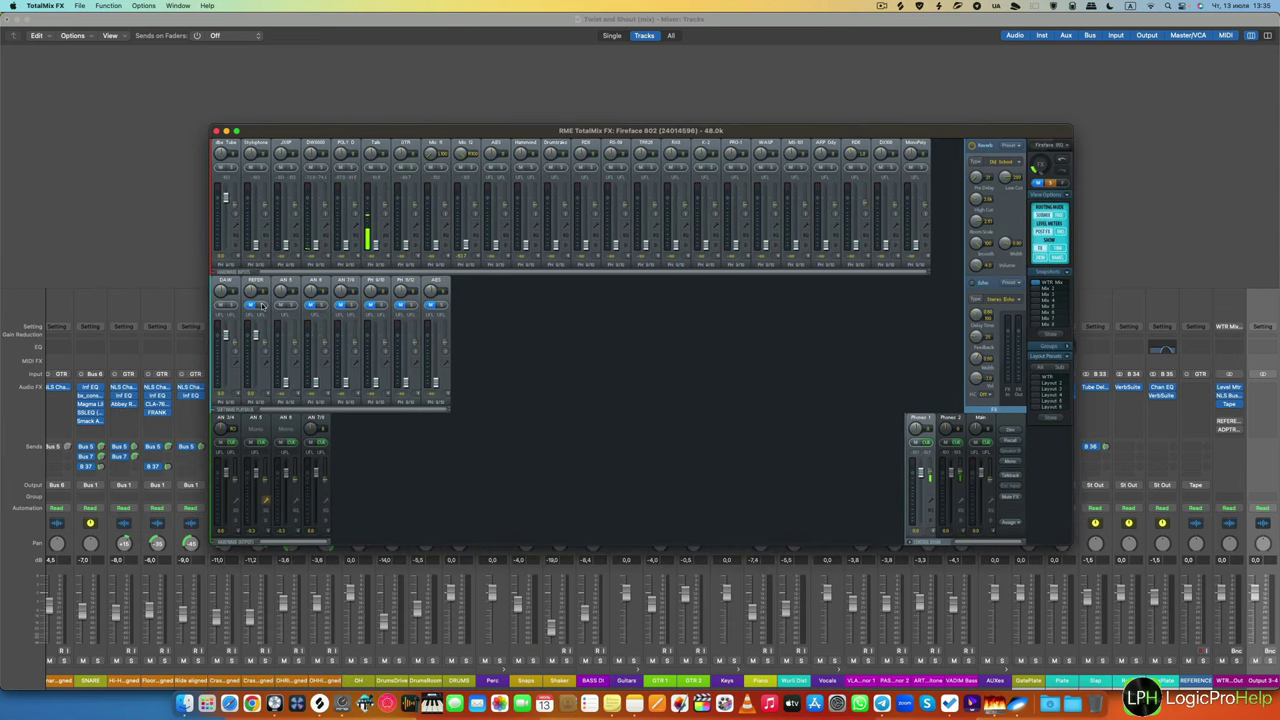
click(262, 305)
click(216, 131)
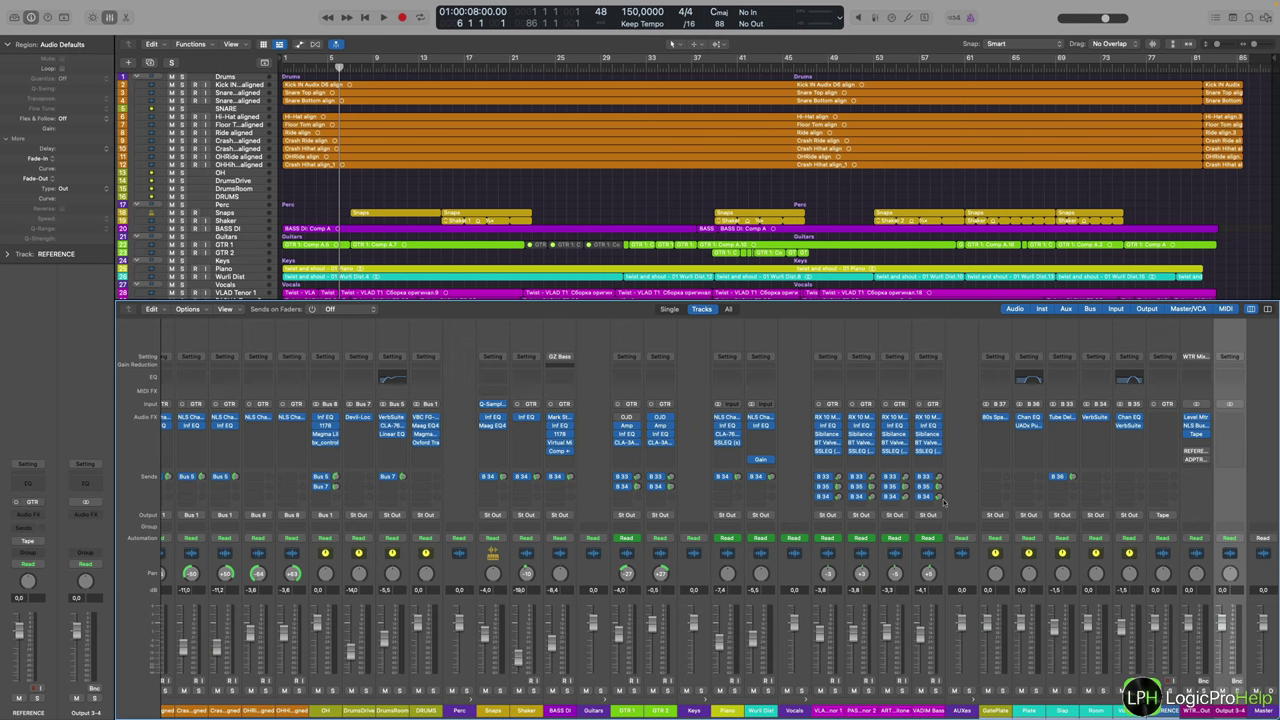
click(110, 17)
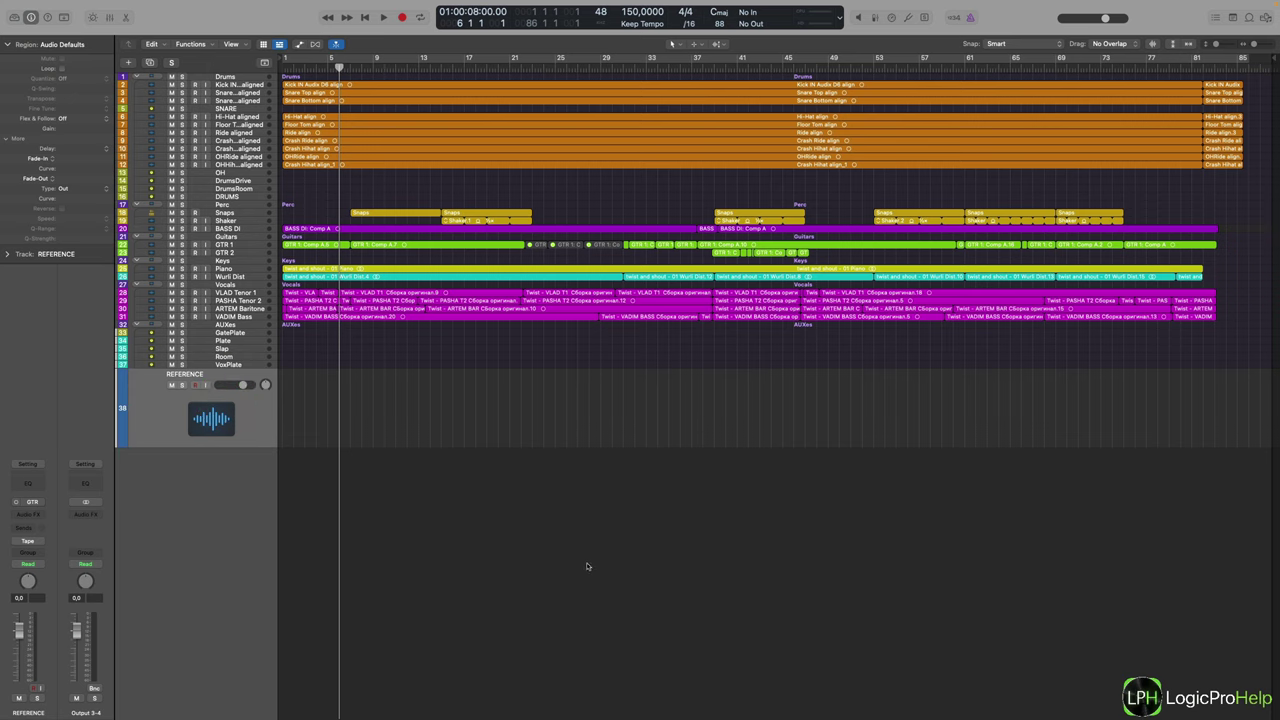
- Duplicate the REFERENCE track twice
click(180, 398)
click(150, 63)
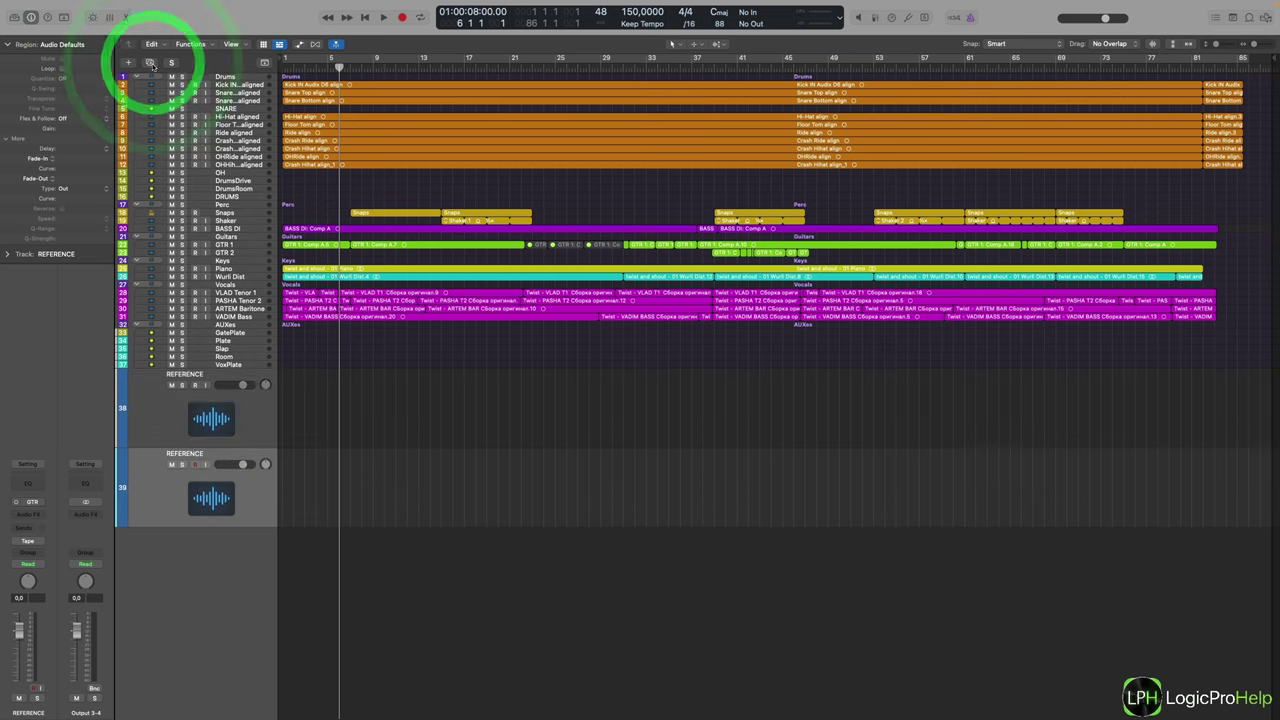
click(150, 63)
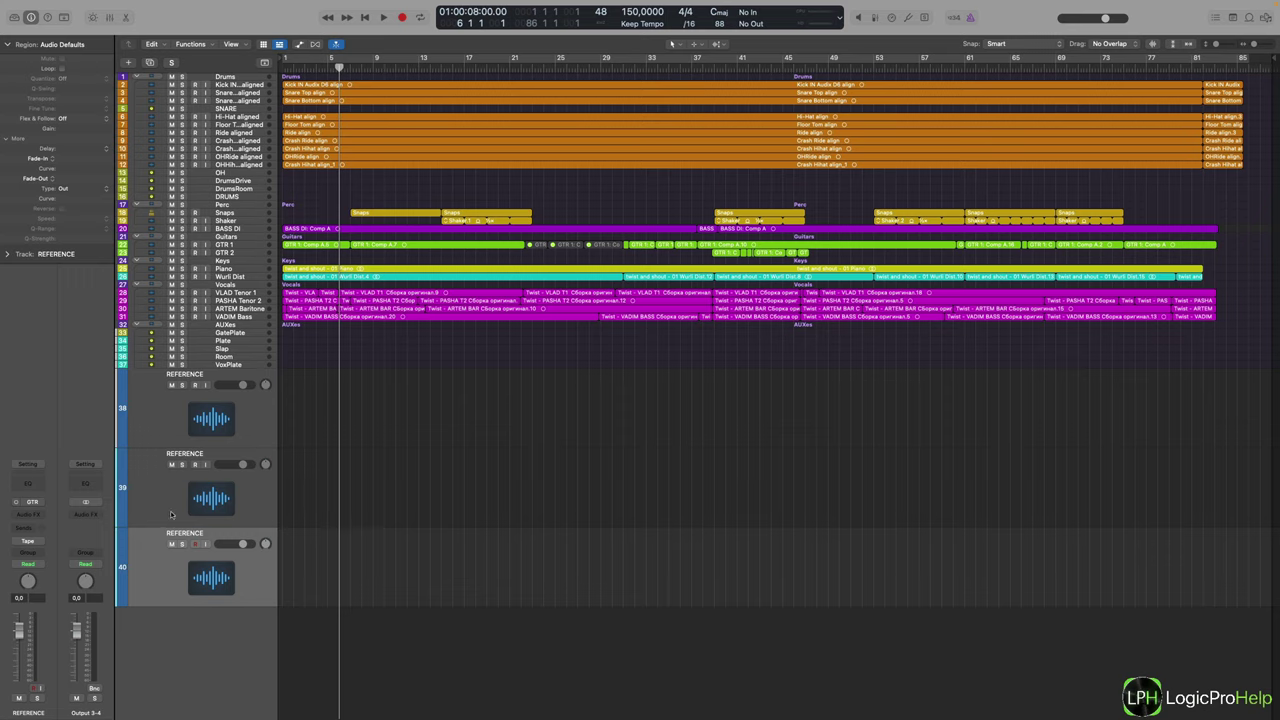
- Delete both duplicate tracks and the original REFERENCE track
key(super+BackSpace)
key(super+BackSpace)
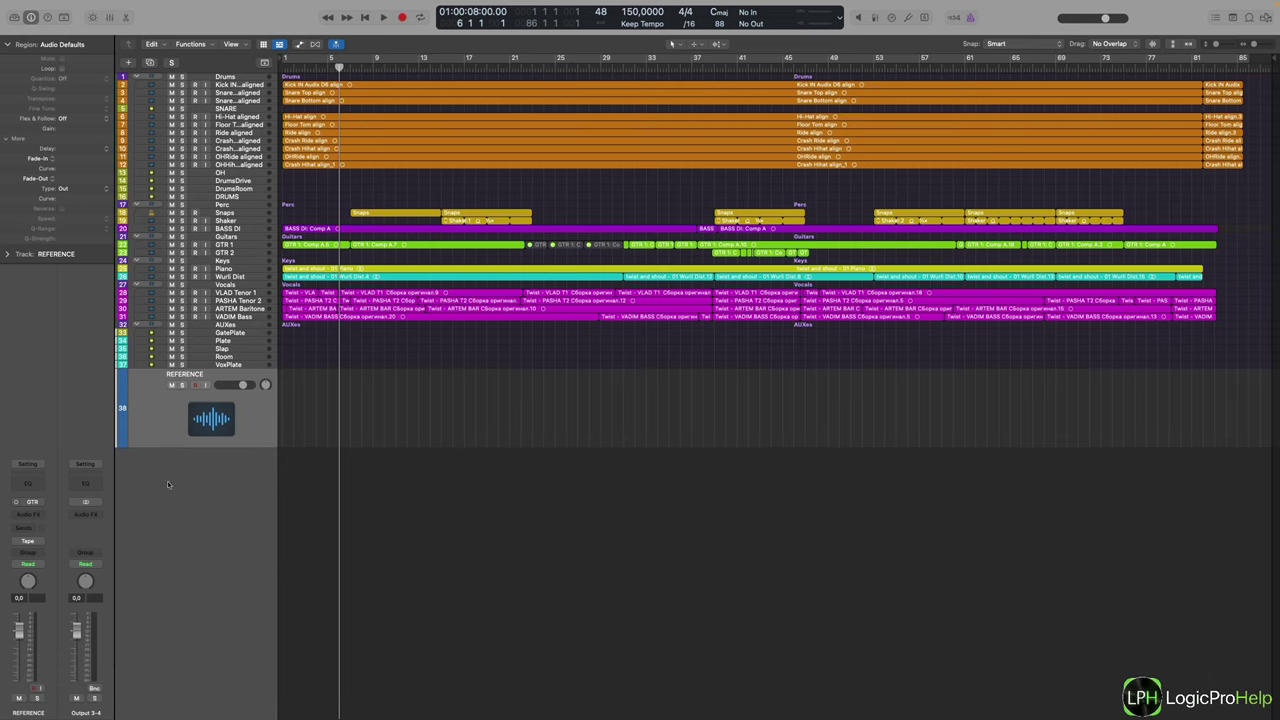
key(super+BackSpace)
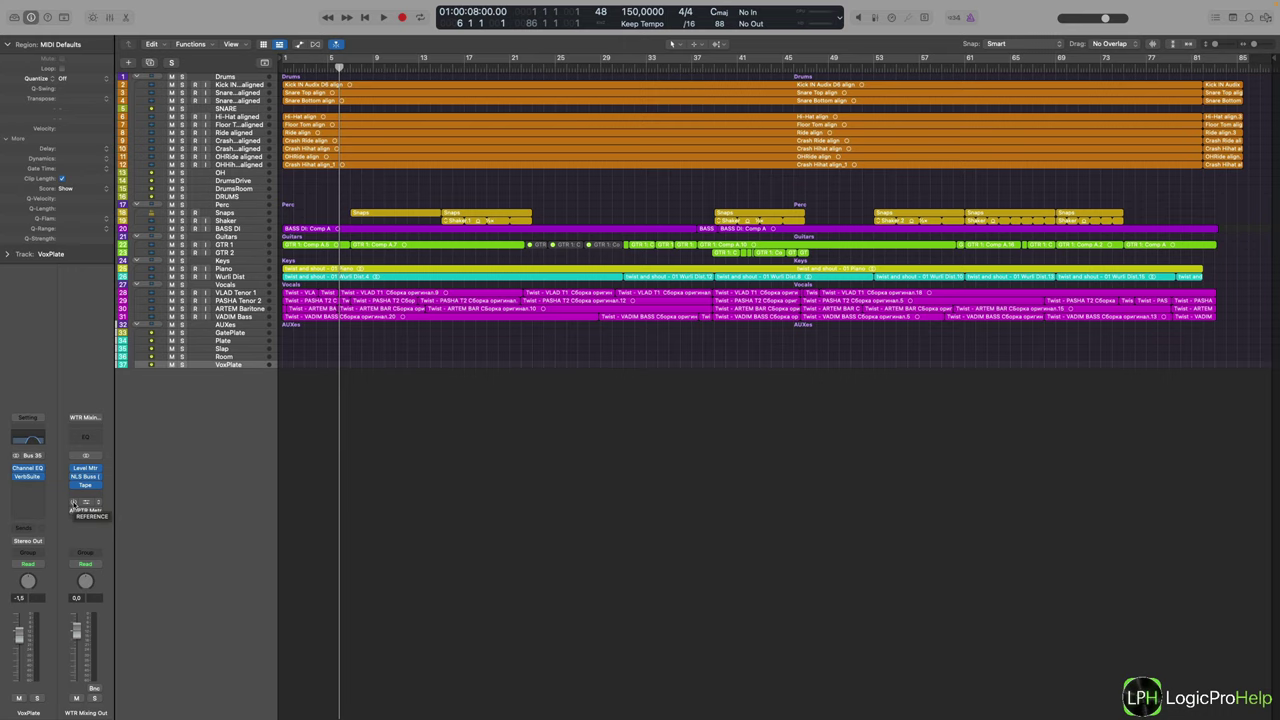
- Open the REFERENCE plug-in on the WTR Mixing Out channel and browse the folders available for adding reference files
click(74, 503)
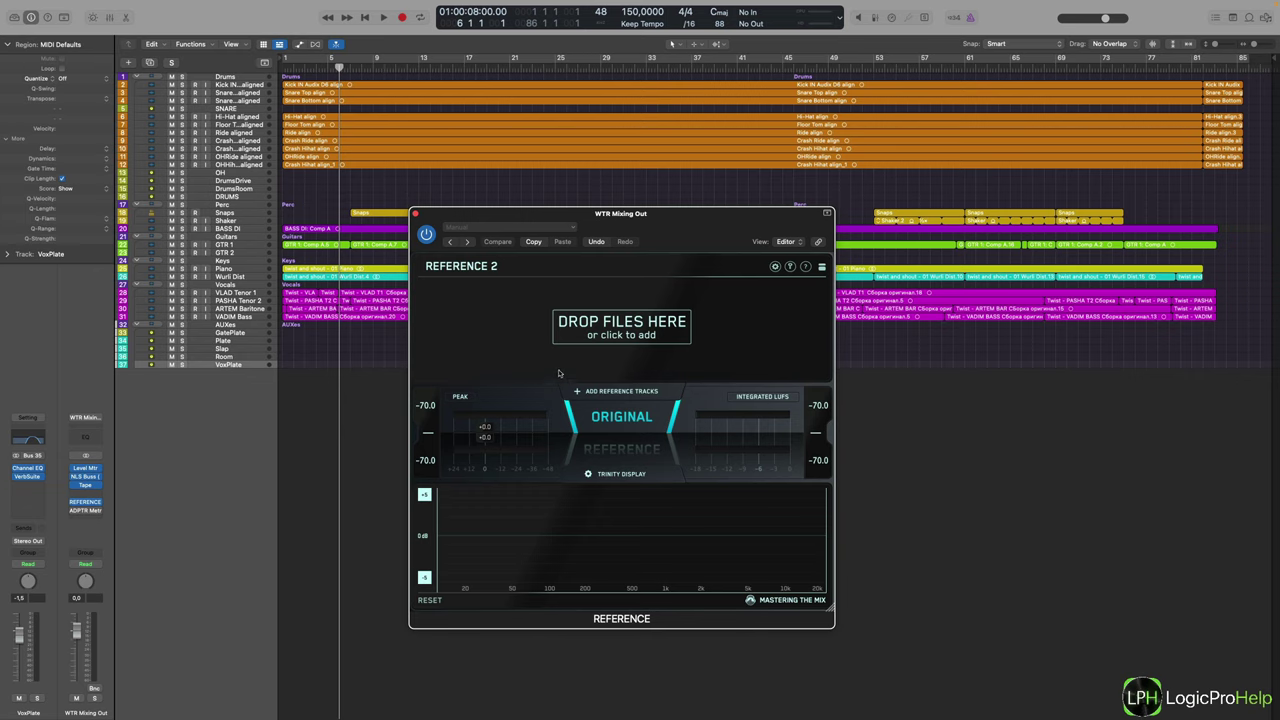
drag(600, 230, 640, 232)
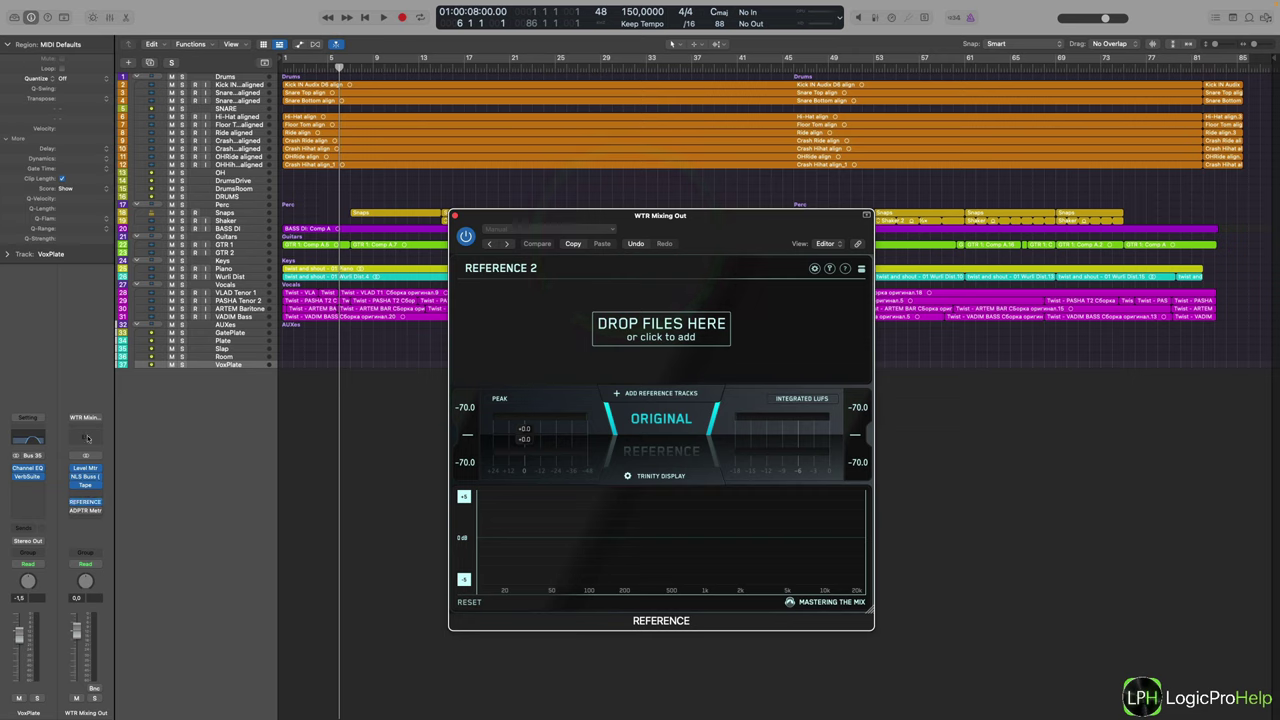
click(648, 330)
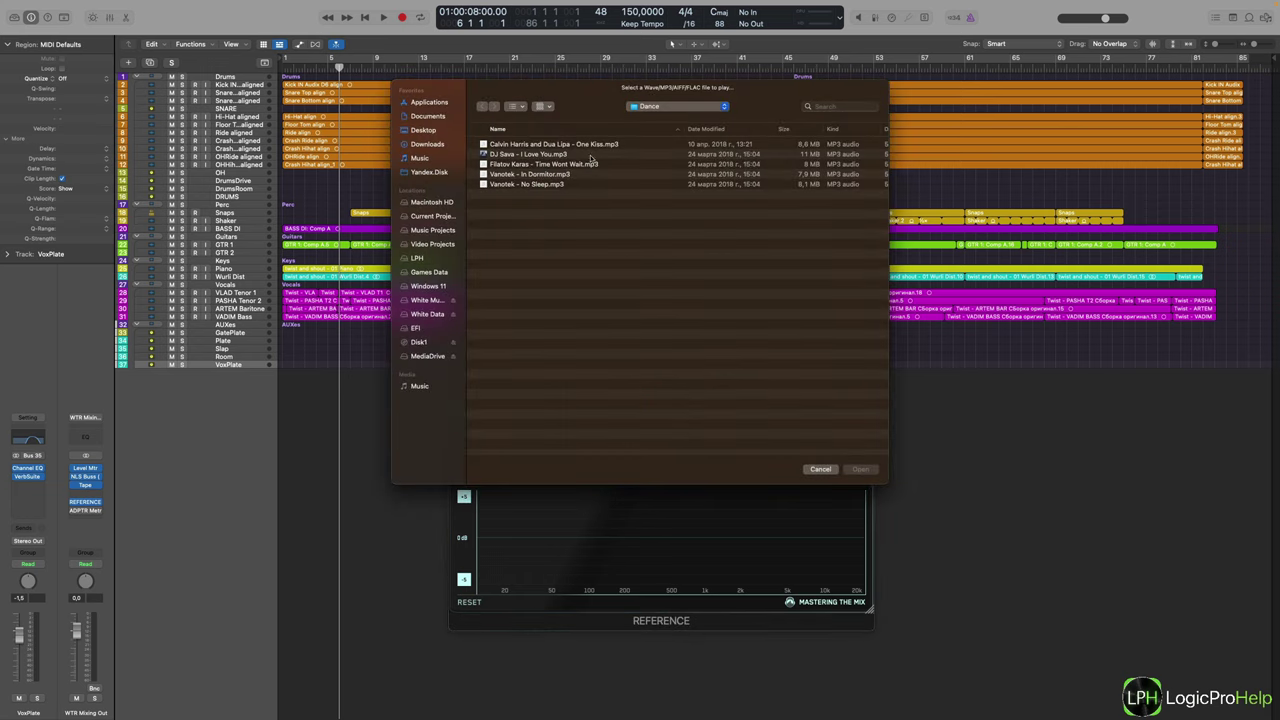
click(651, 107)
click(585, 230)
click(820, 469)
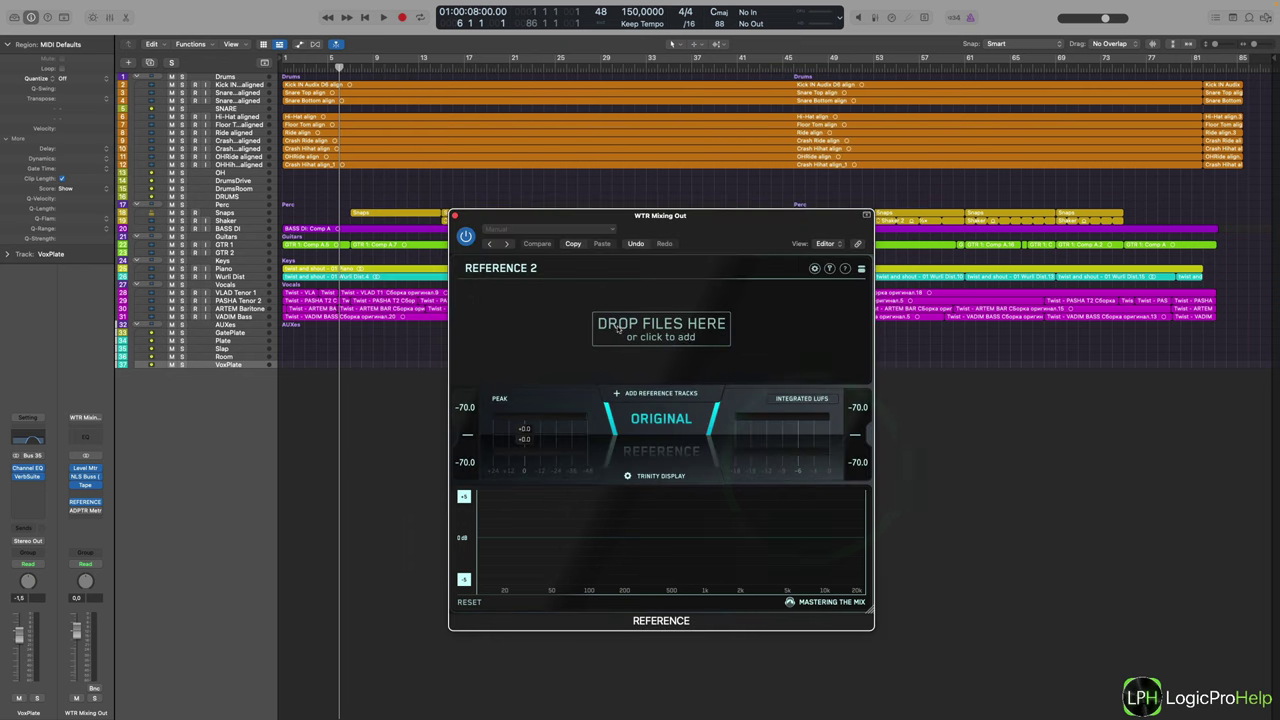
- Load Calvin Harris and Dua Lipa - One Kiss.mp3 into the REFERENCE plug-in and view its level match options
click(686, 336)
double_click(531, 143)
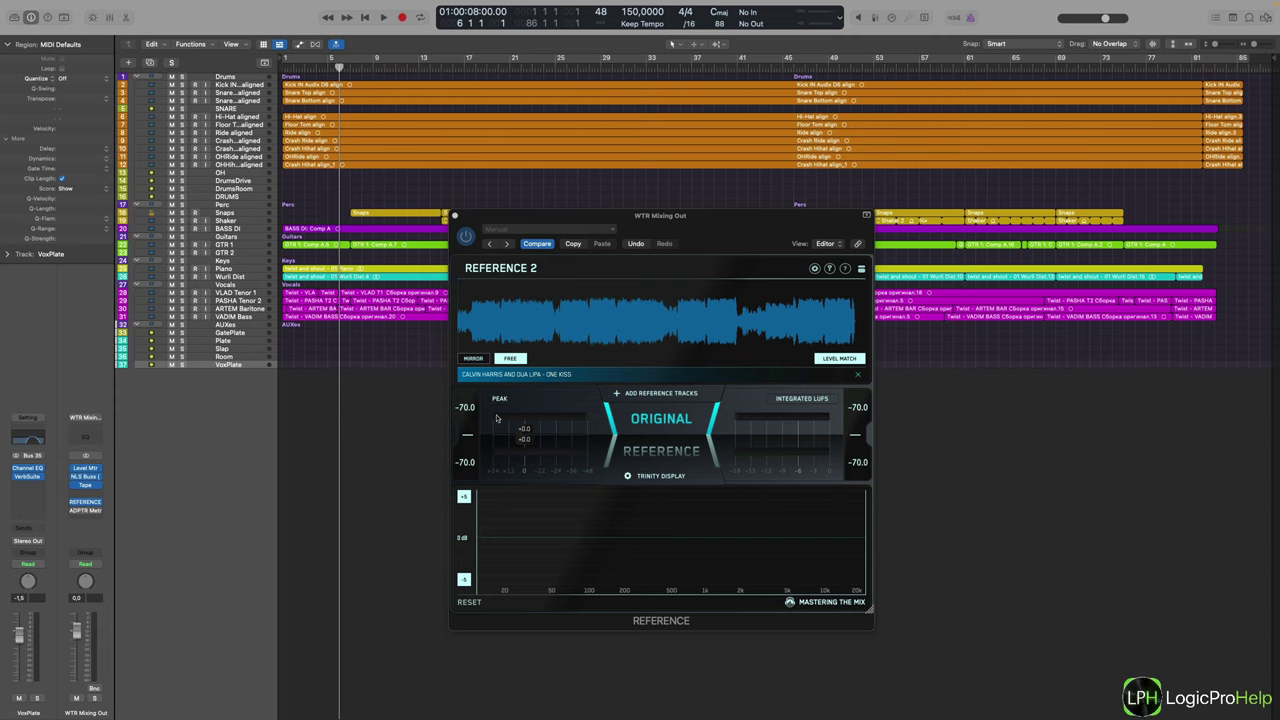
click(836, 358)
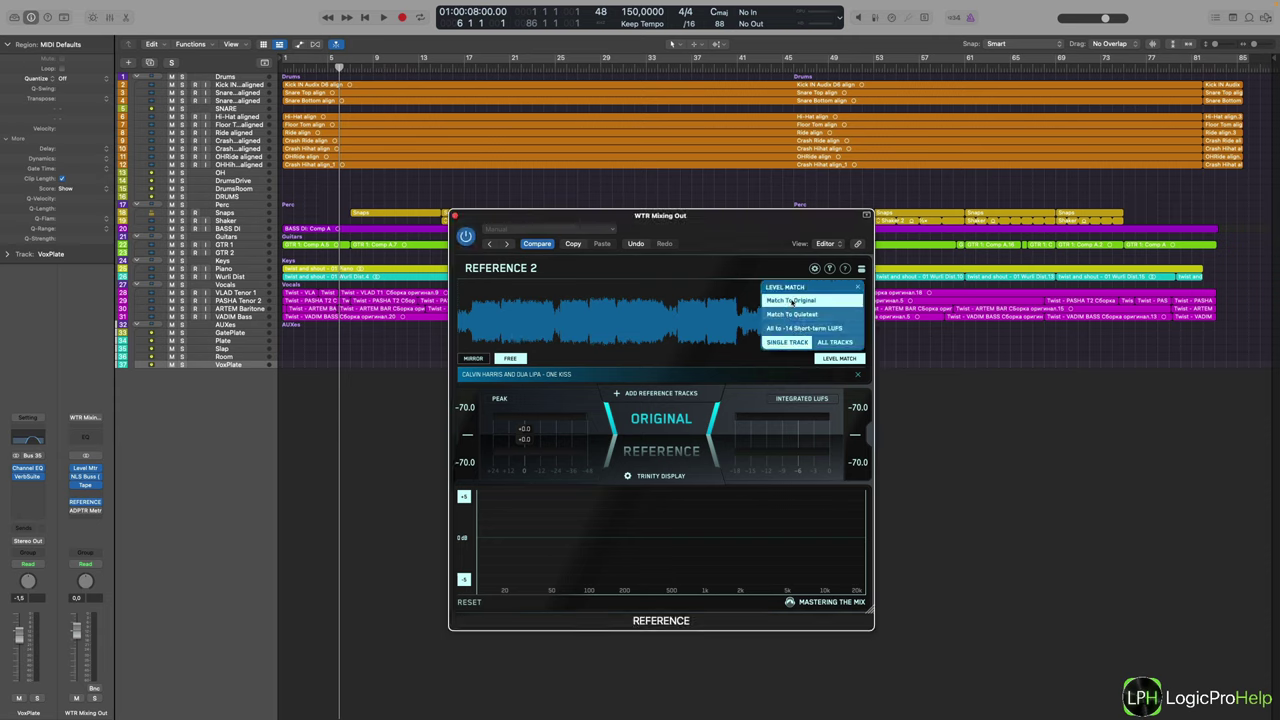
click(719, 308)
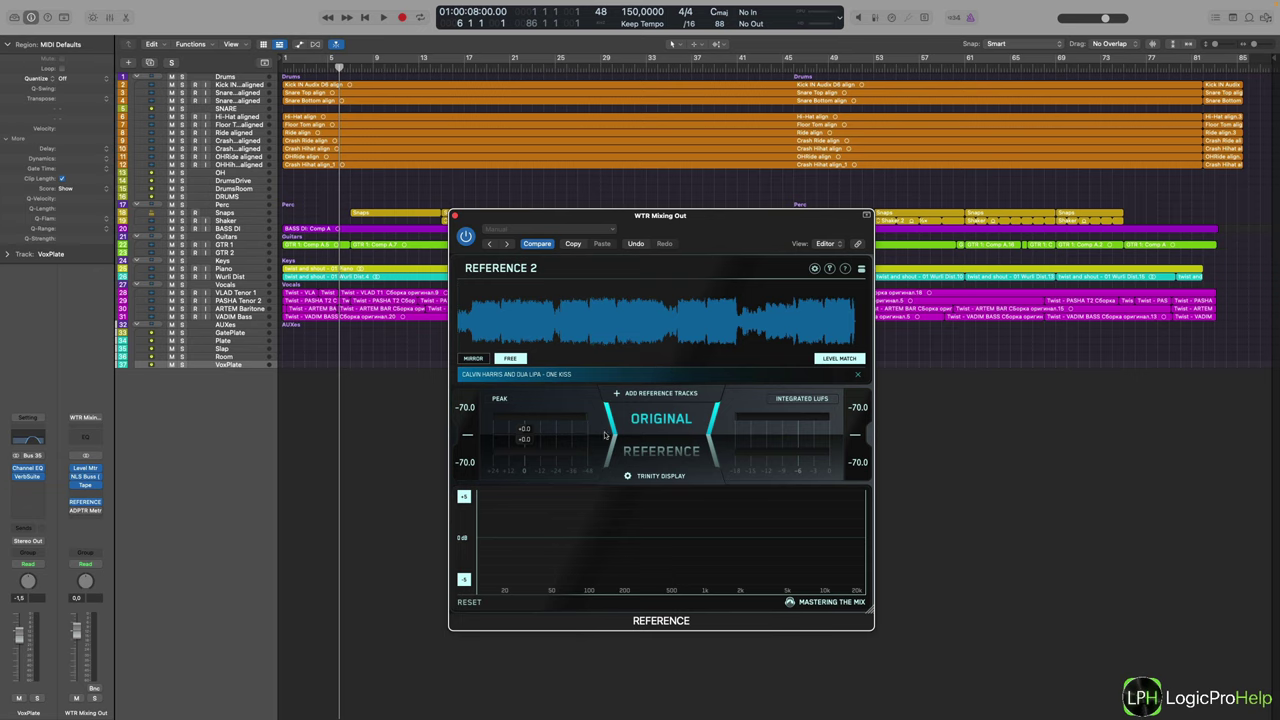
- Alternate between ORIGINAL and REFERENCE in the plug-in, leave it on REFERENCE and close its window
click(662, 442)
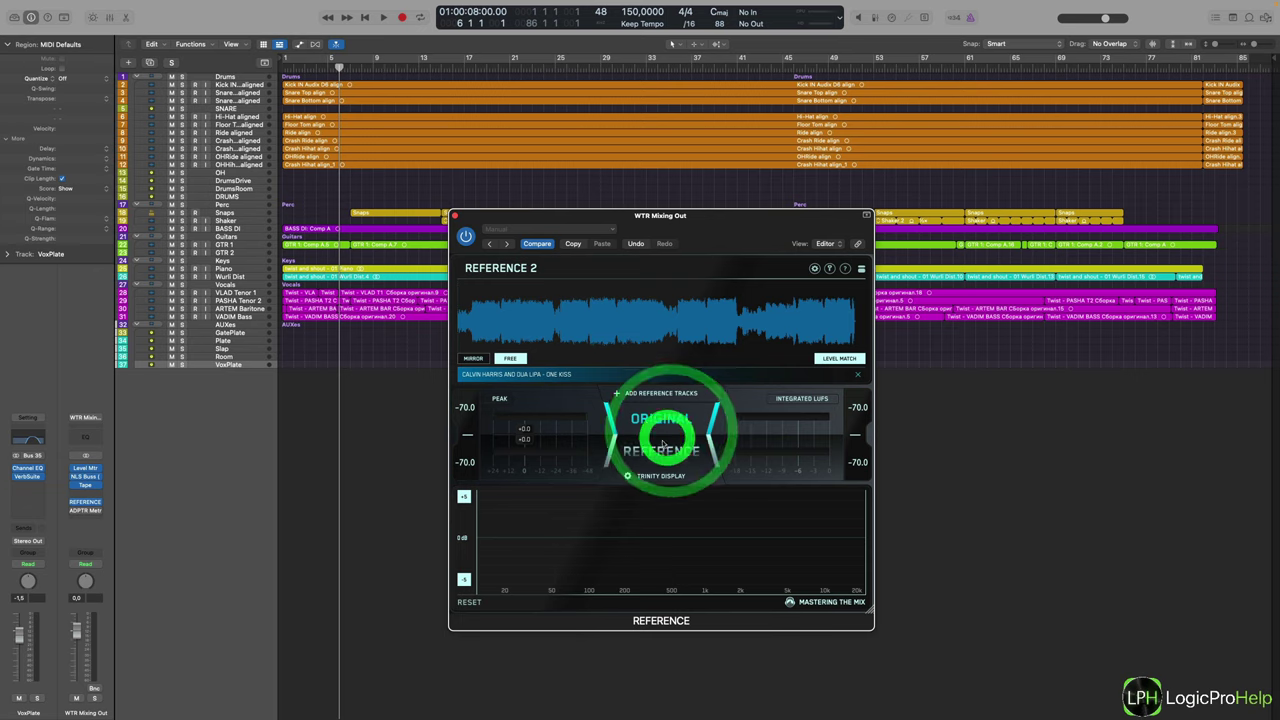
click(658, 432)
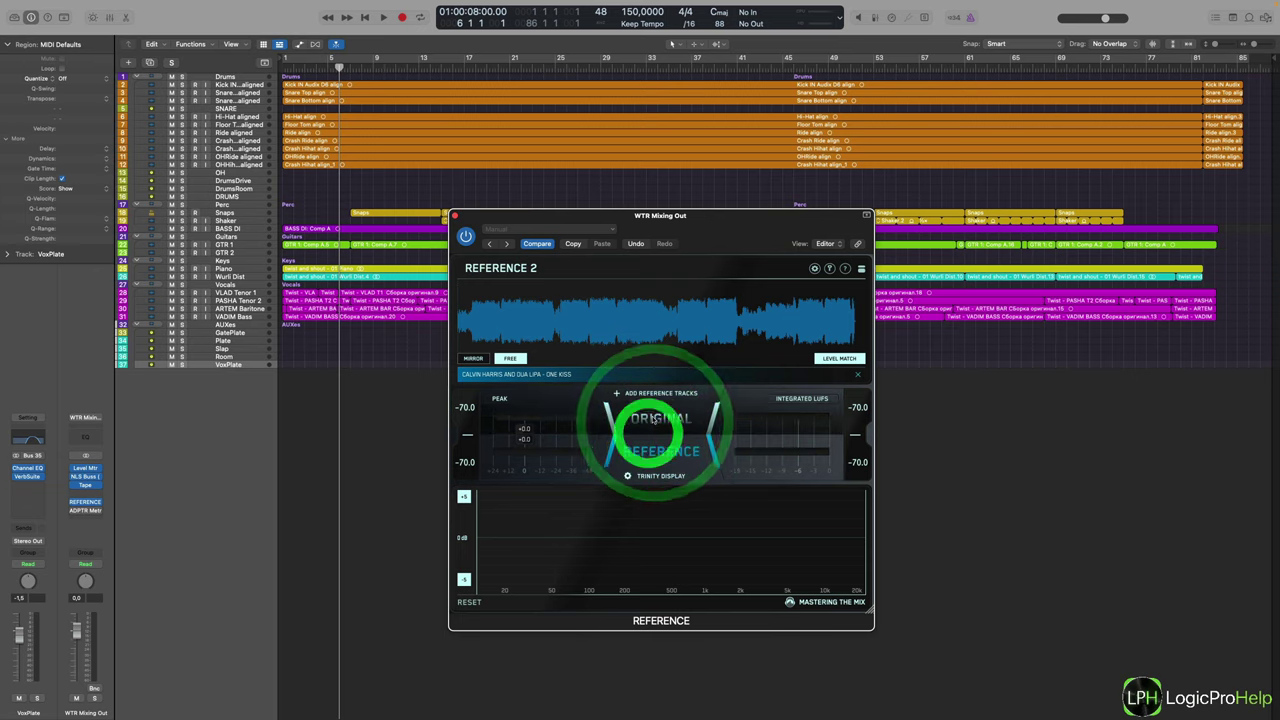
click(642, 447)
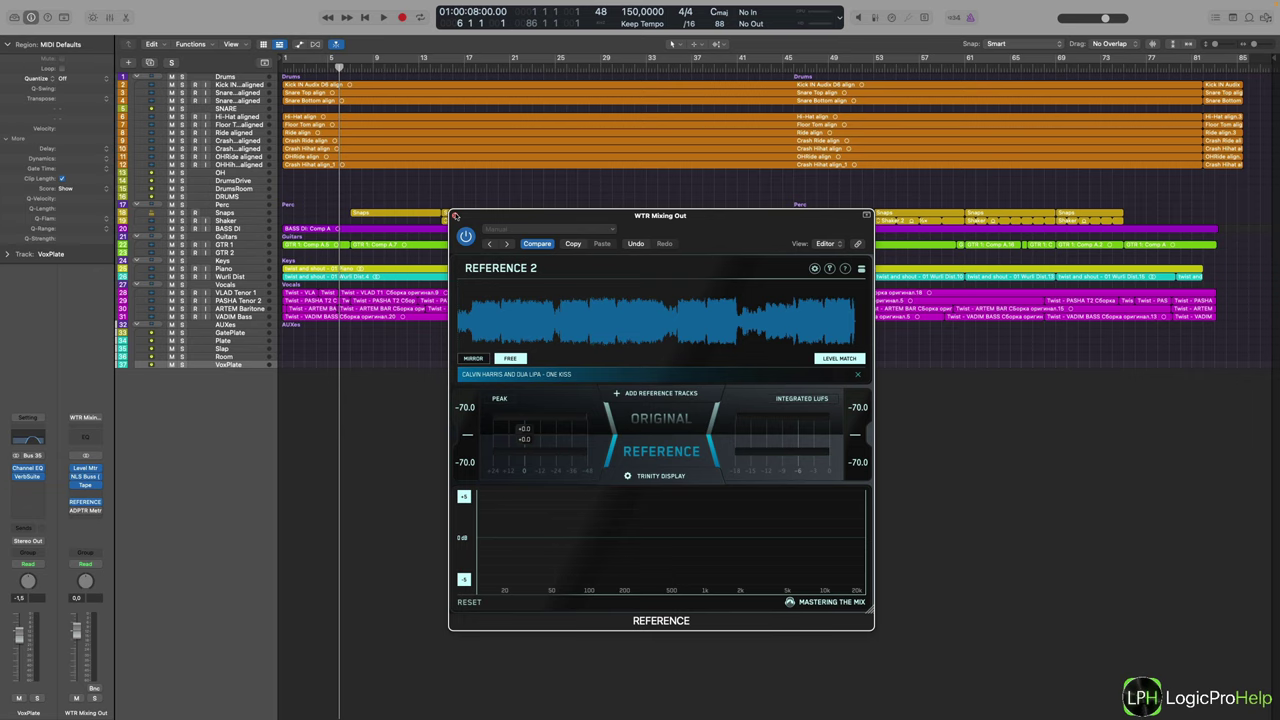
click(455, 215)
- Open ADPTR MetricAB on the WTR Mixing Out channel and examine its reference slots and audio file loading options
click(80, 509)
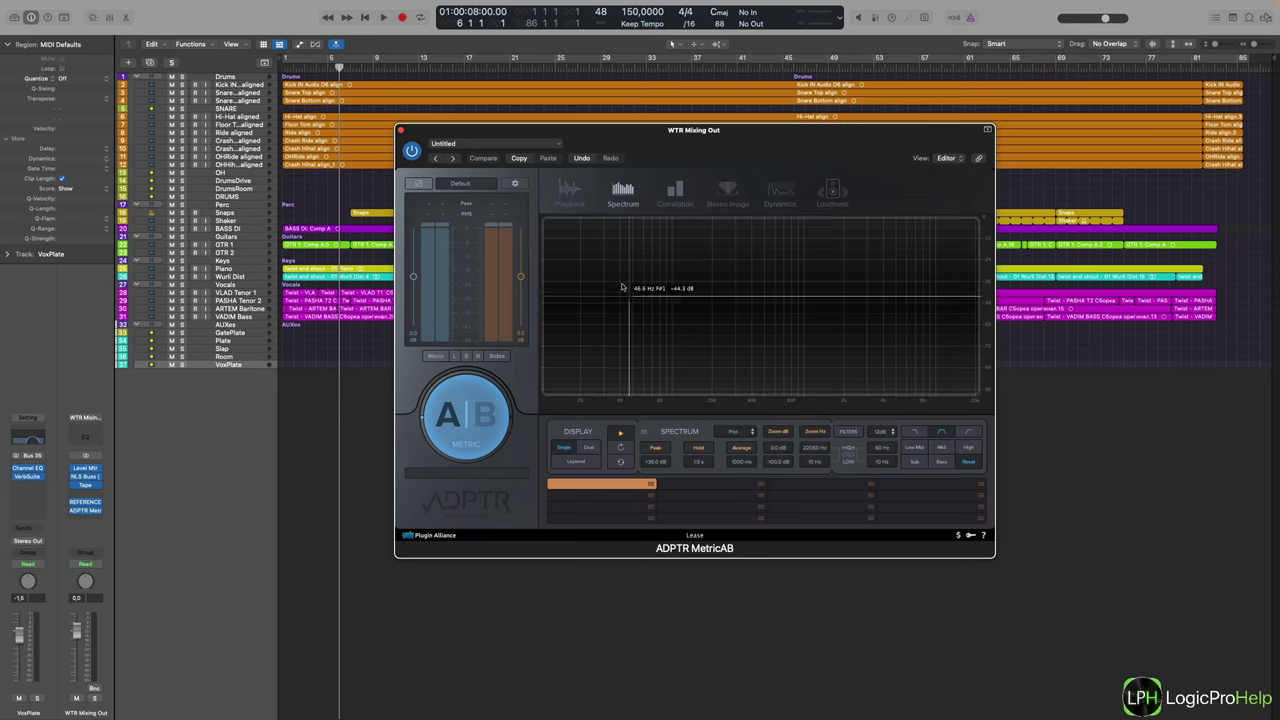
click(651, 486)
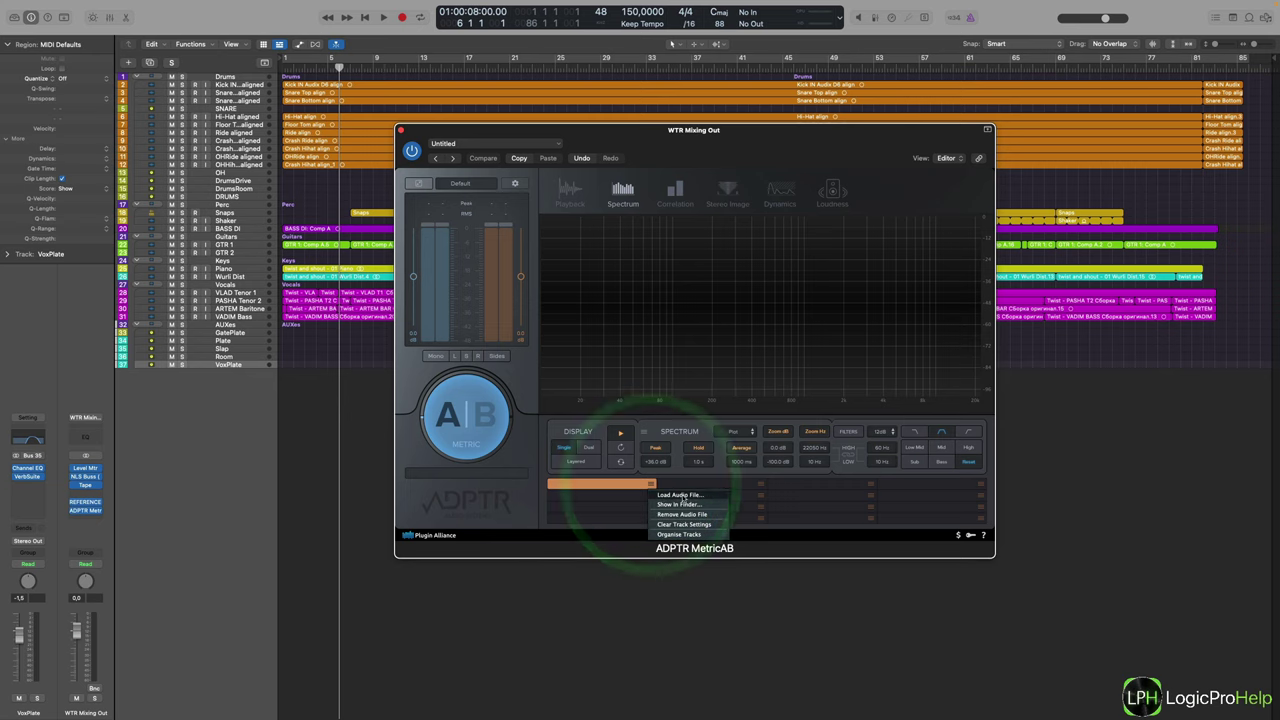
click(776, 492)
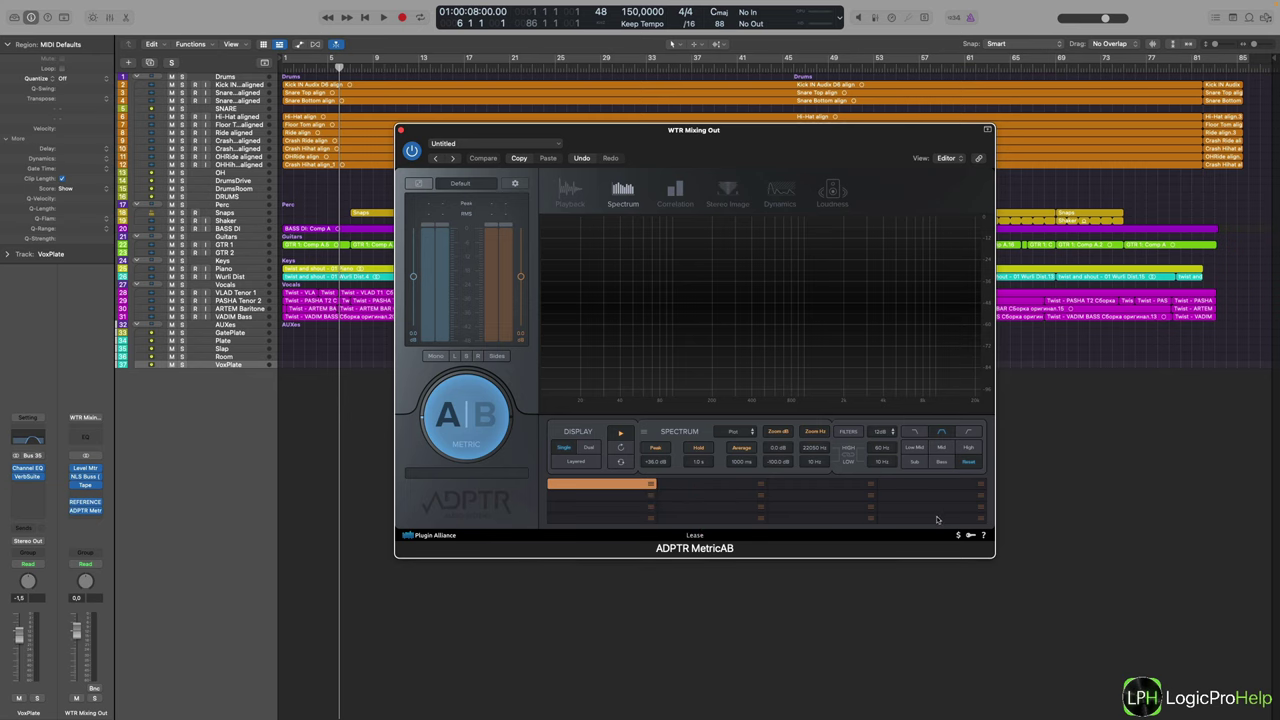
drag(620, 496, 590, 484)
- Try the level faders of the B reference and the A mix in MetricAB
mouse_move(521, 277)
mouse_down()
mouse_move(518, 302)
mouse_move(520, 276)
mouse_up()
click(520, 278)
drag(413, 281, 414, 284)
click(413, 278)
- Try the Mono, L, S, R and Sides monitoring modes in MetricAB, switching them off again
click(436, 357)
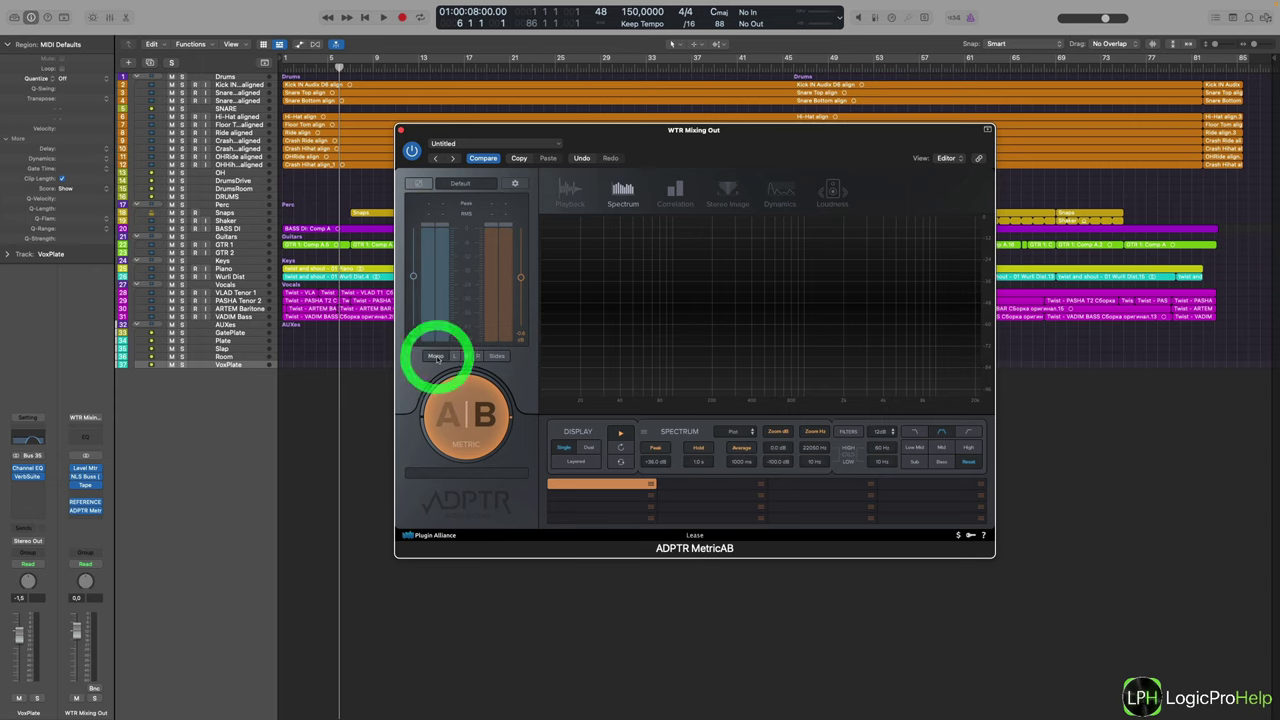
click(440, 359)
click(457, 358)
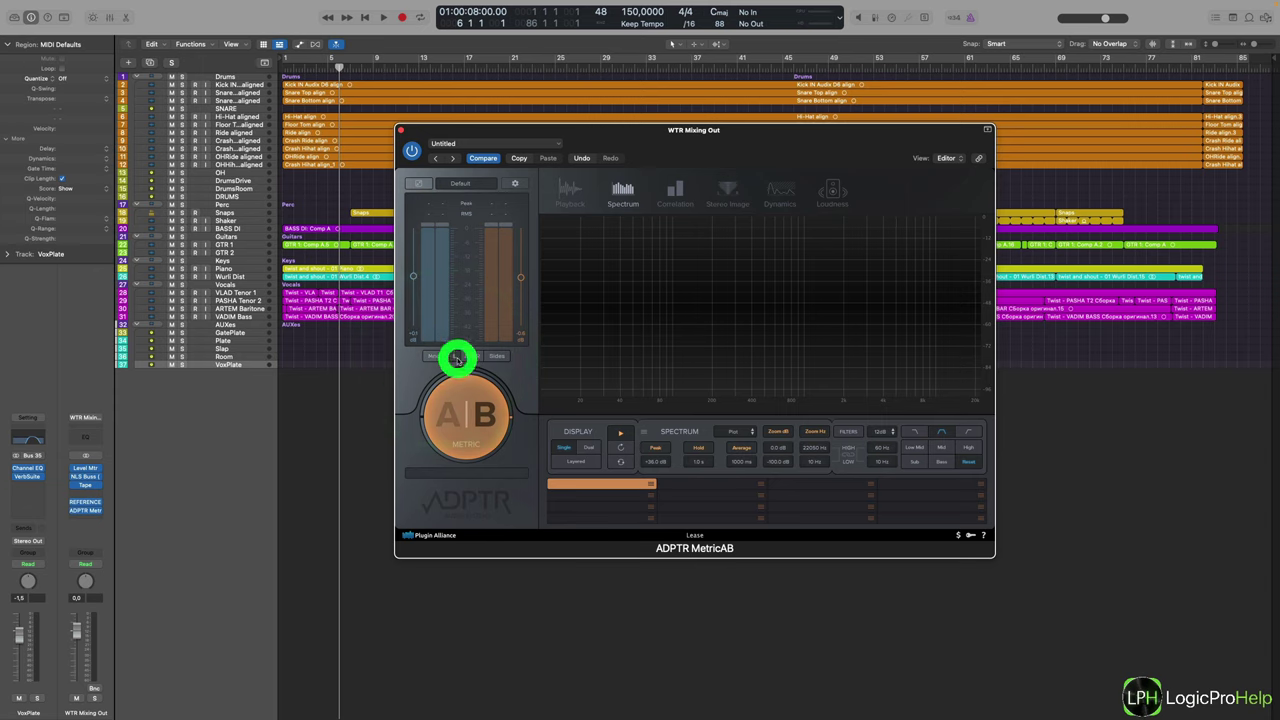
click(467, 358)
click(468, 358)
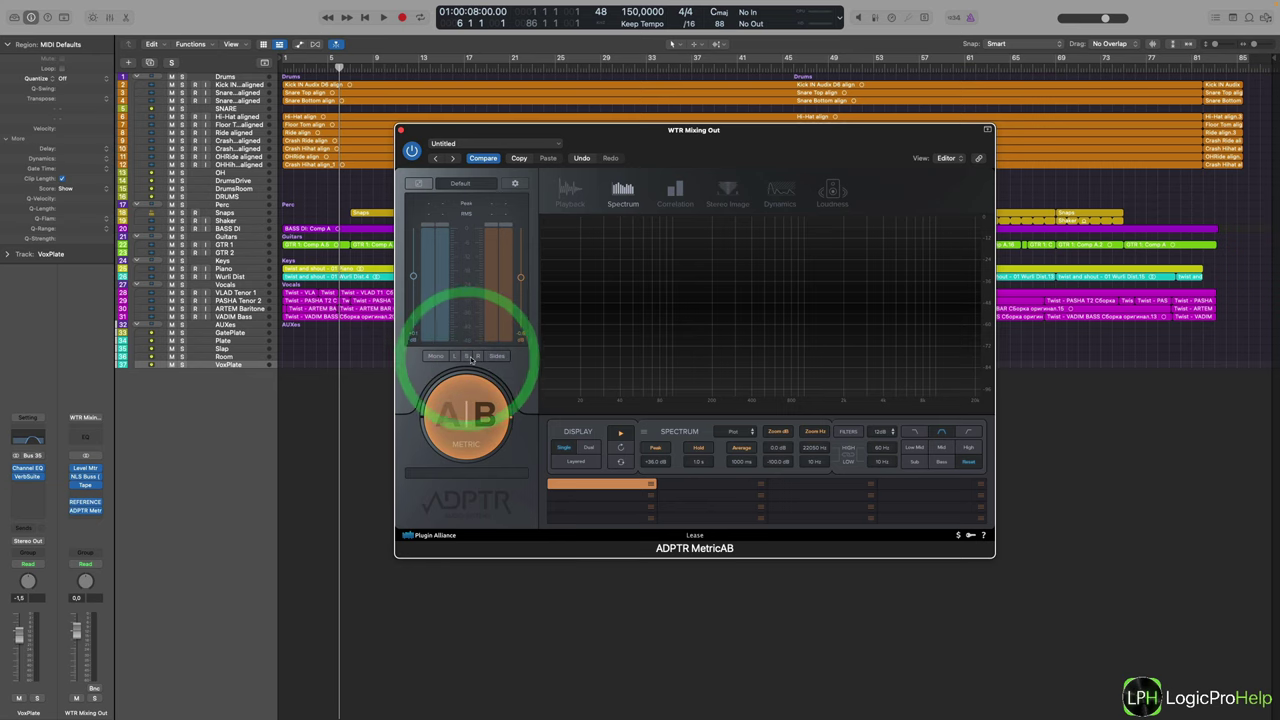
click(467, 358)
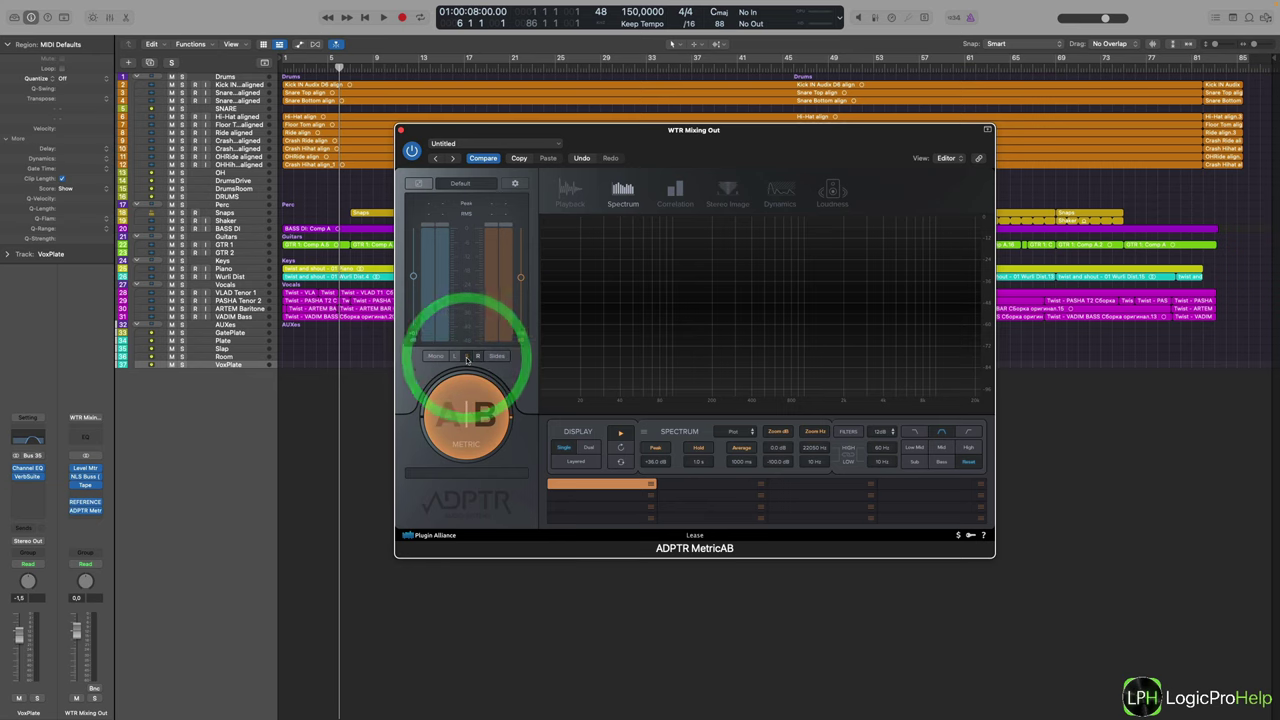
click(466, 358)
click(476, 358)
click(494, 359)
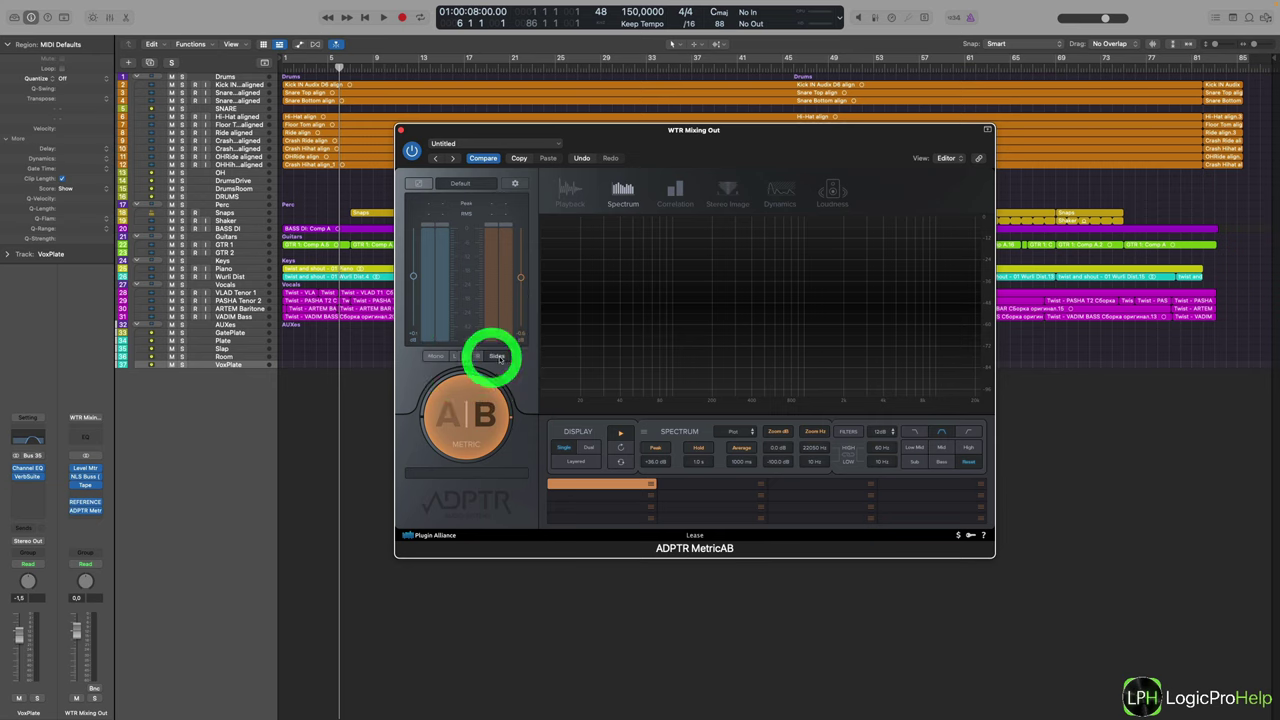
click(523, 377)
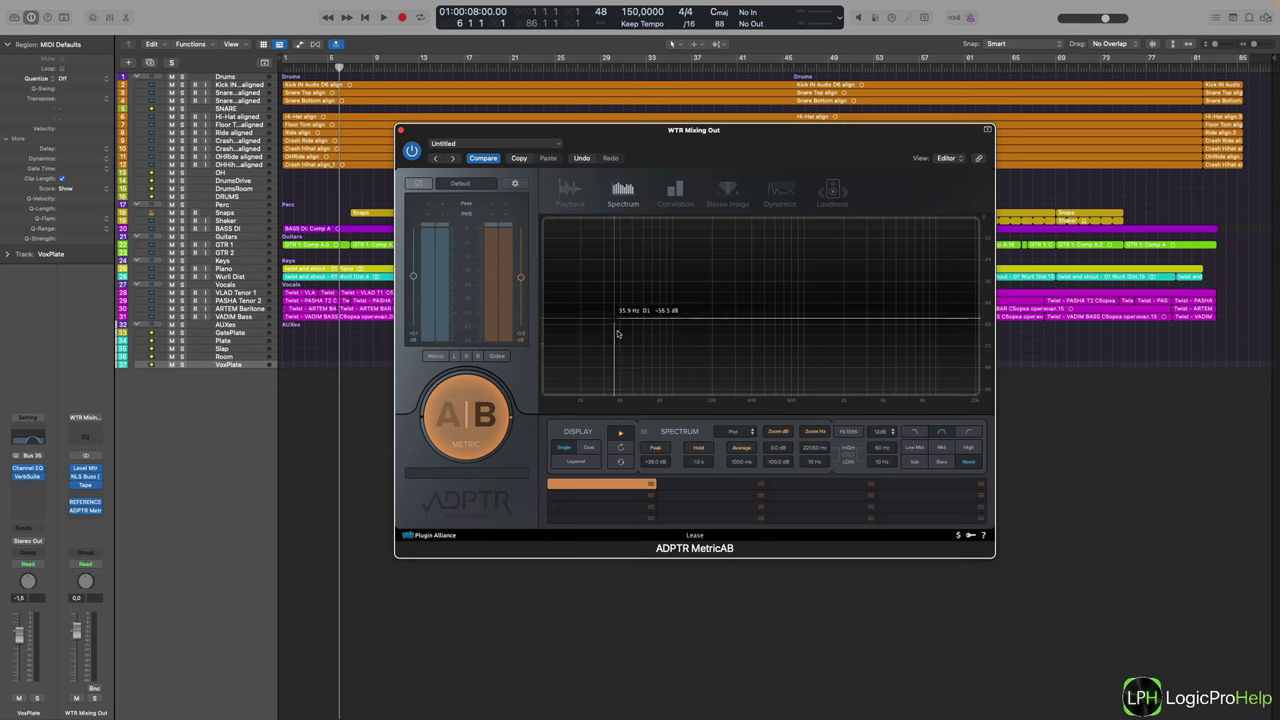
- View MetricAB's Playback, Spectrum, Correlation, Stereo Image, Dynamics and Loudness displays in turn
click(570, 192)
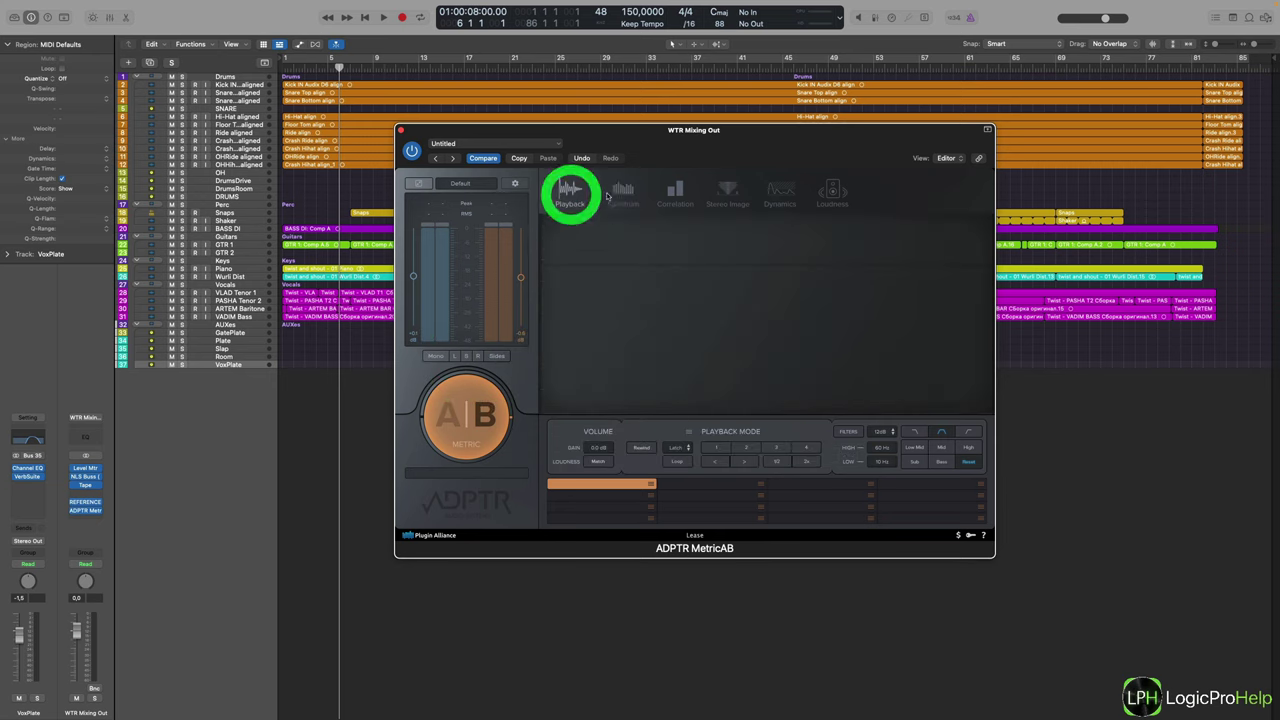
click(623, 192)
click(676, 192)
click(729, 192)
click(772, 192)
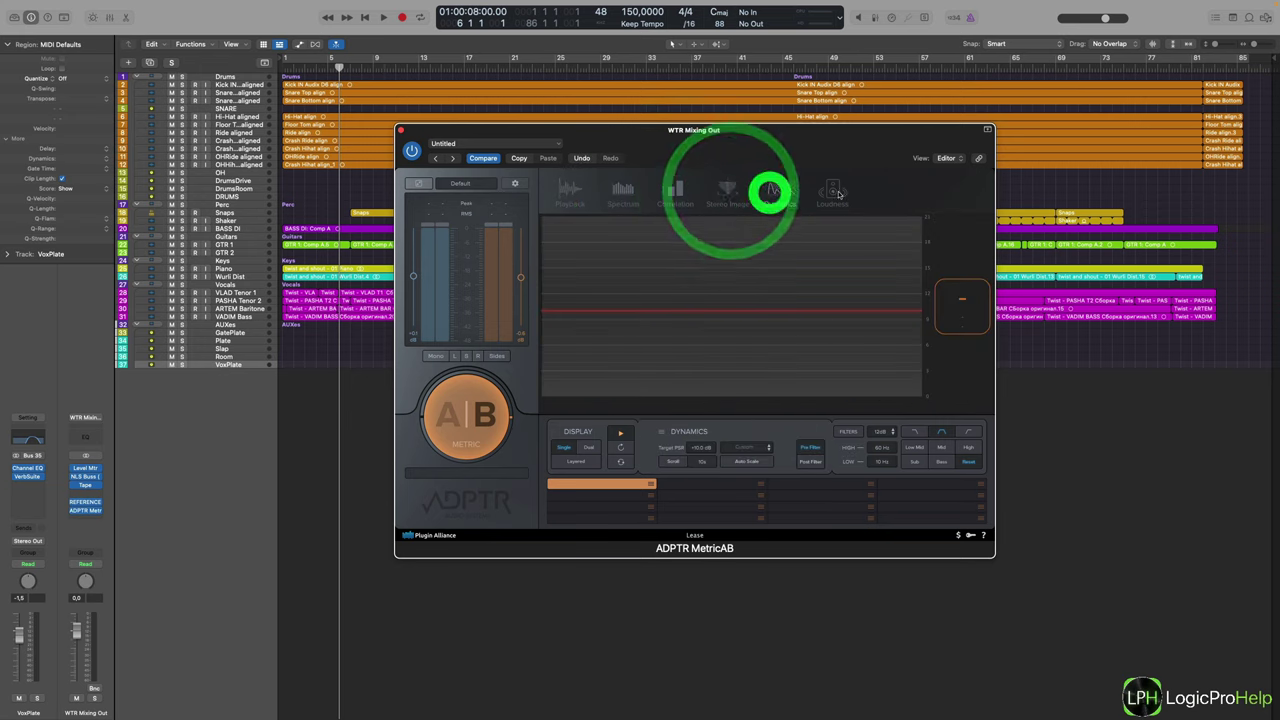
click(836, 192)
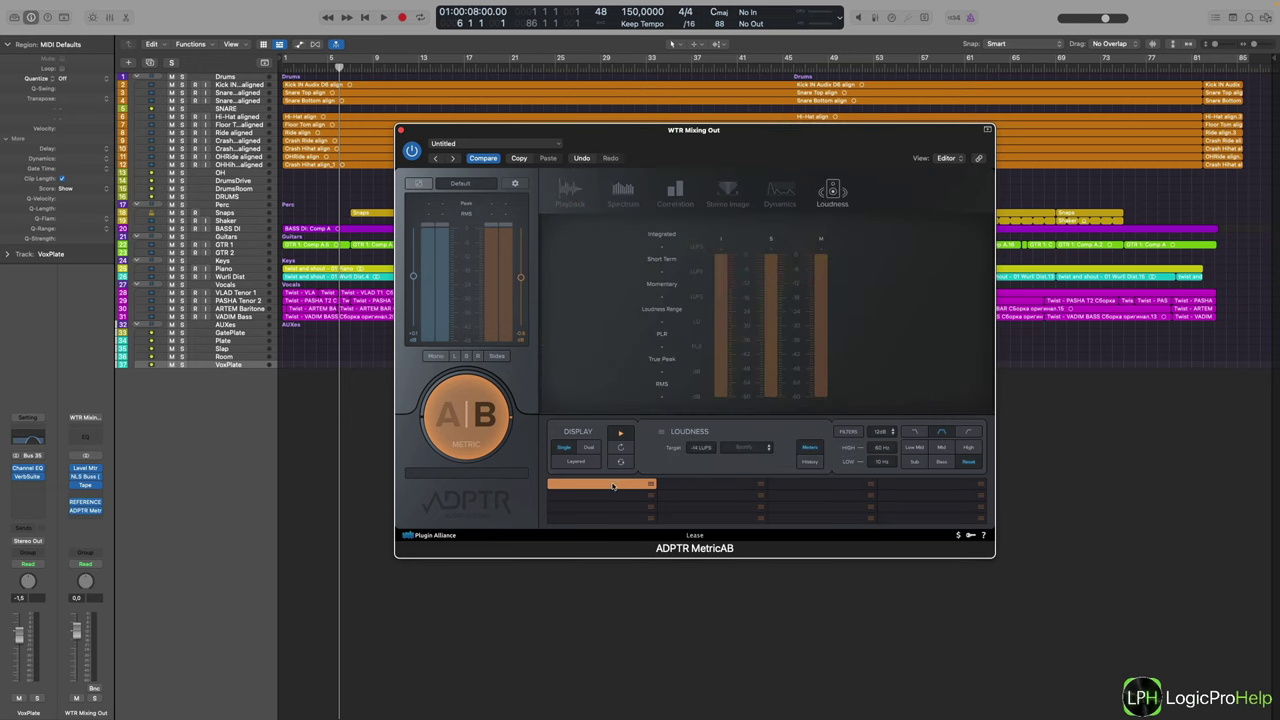
- Go back through the Dynamics, Stereo Image, Correlation and Spectrum displays, ending on Playback
click(778, 198)
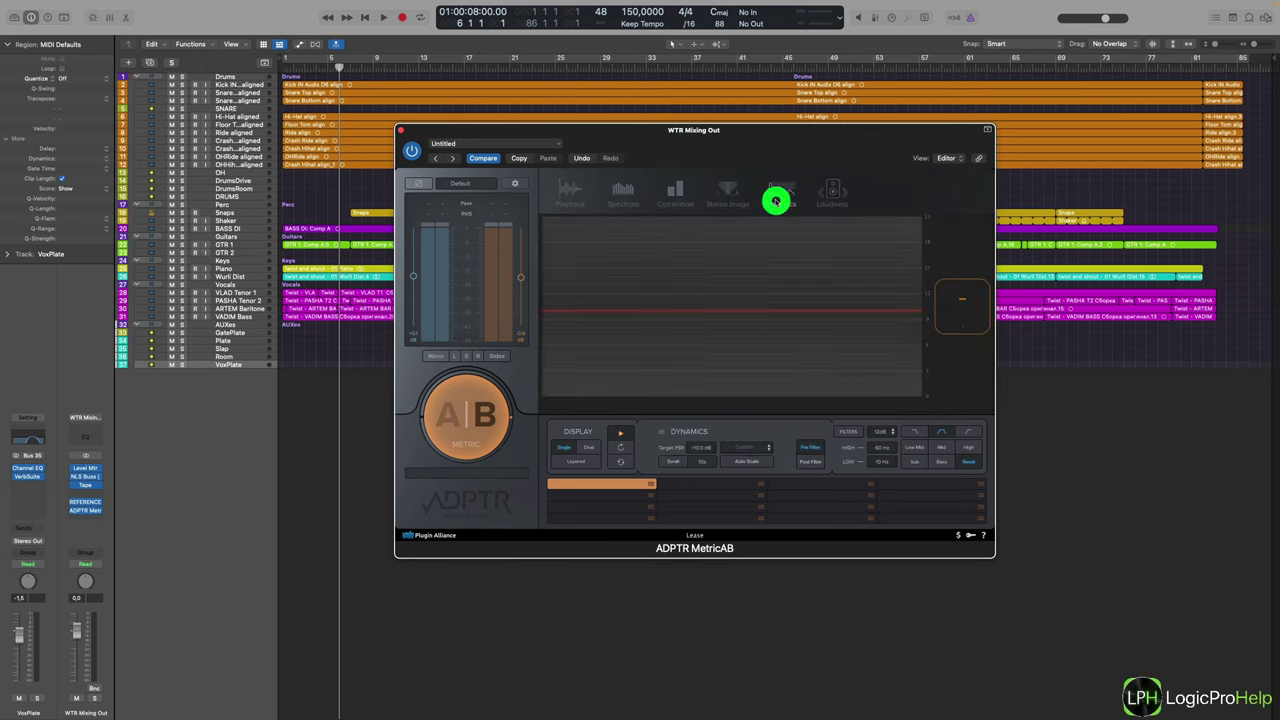
click(723, 194)
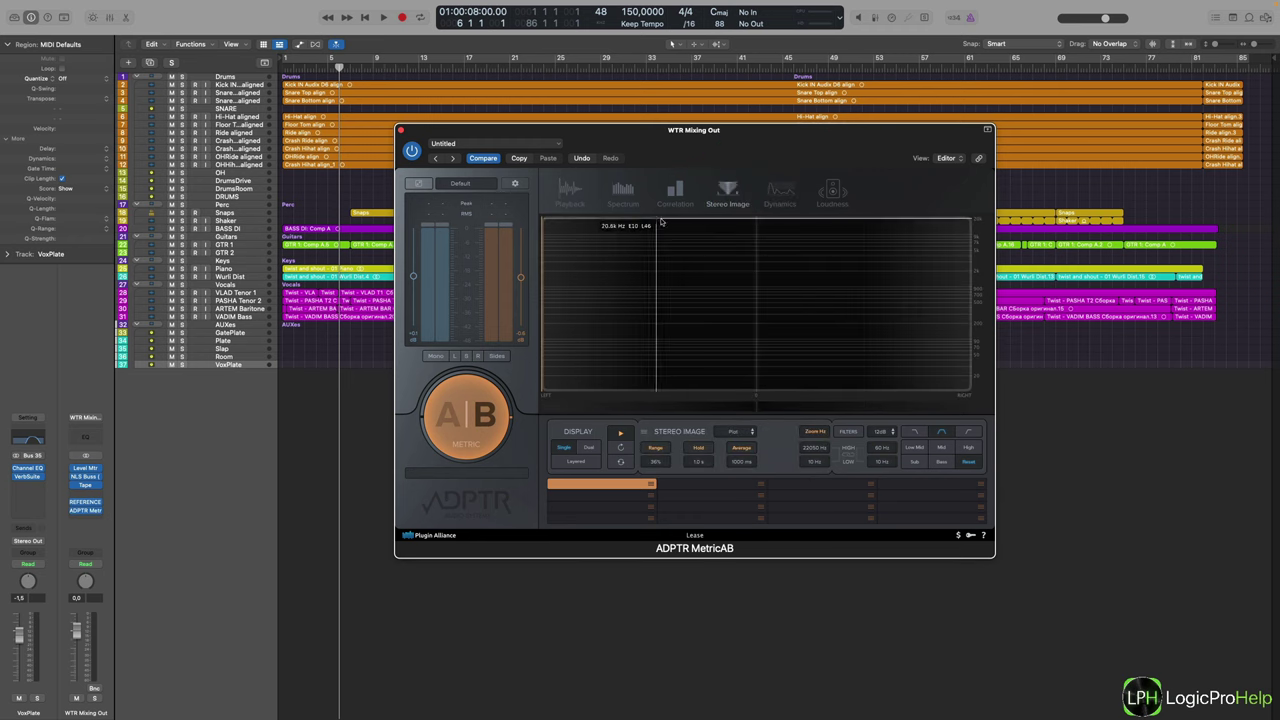
click(665, 188)
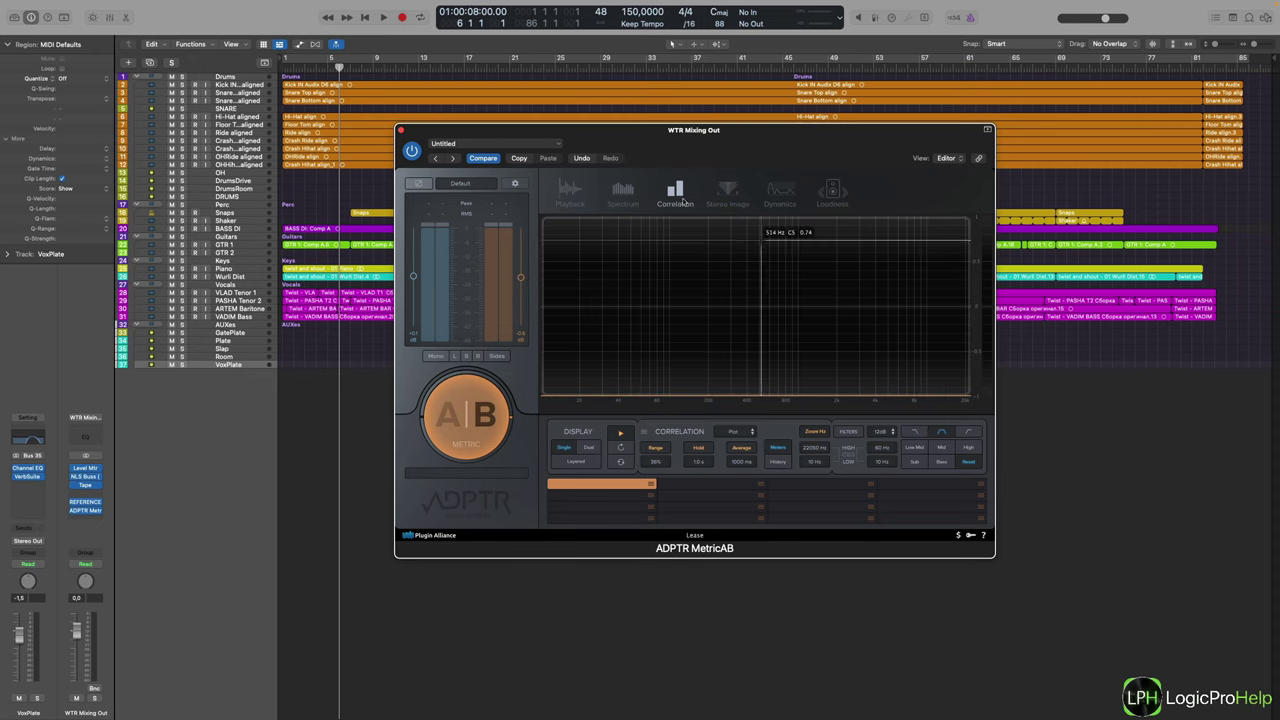
click(622, 192)
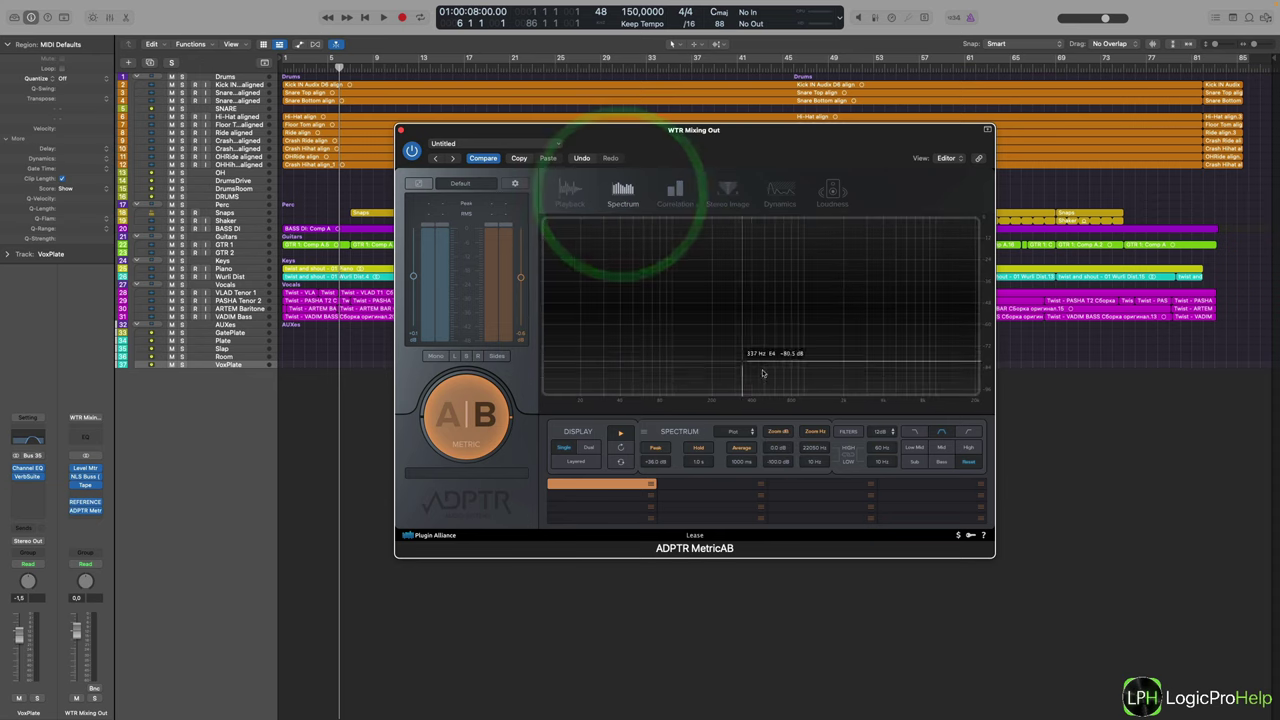
click(569, 192)
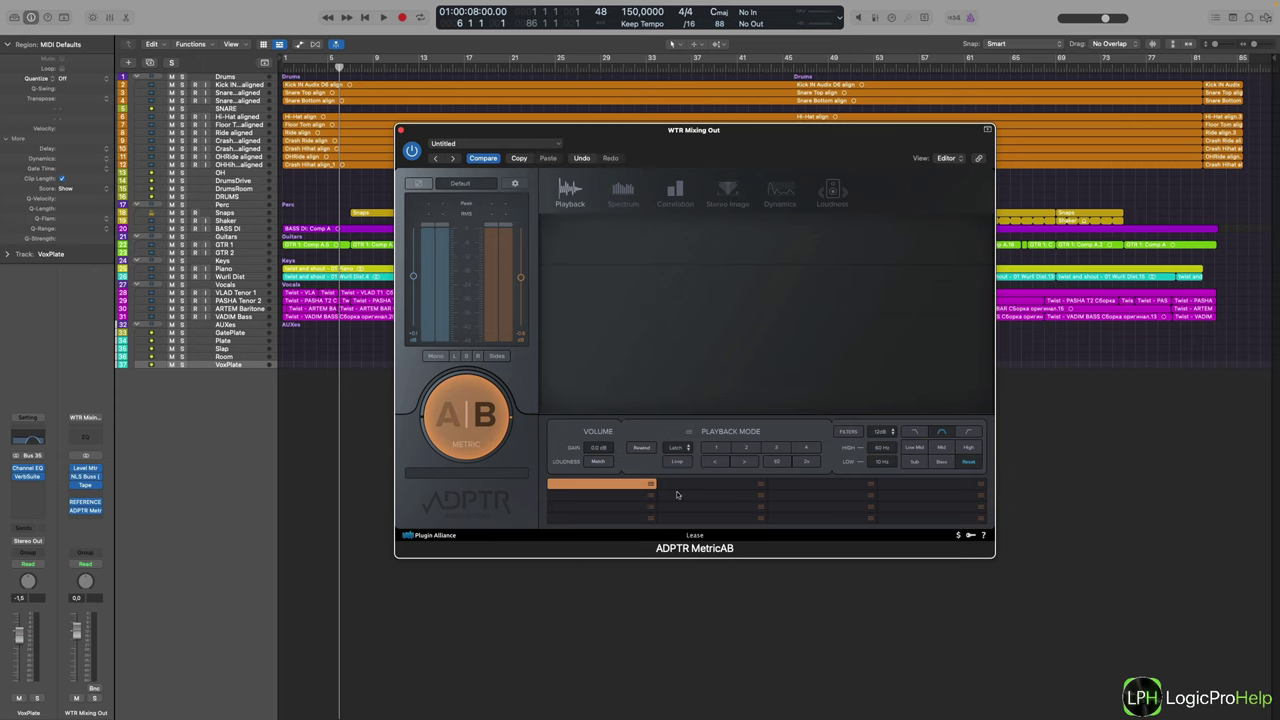
- Apply MetricAB's Bass filter preset and alternate between the A mix and the B reference, leaving it on A
click(940, 462)
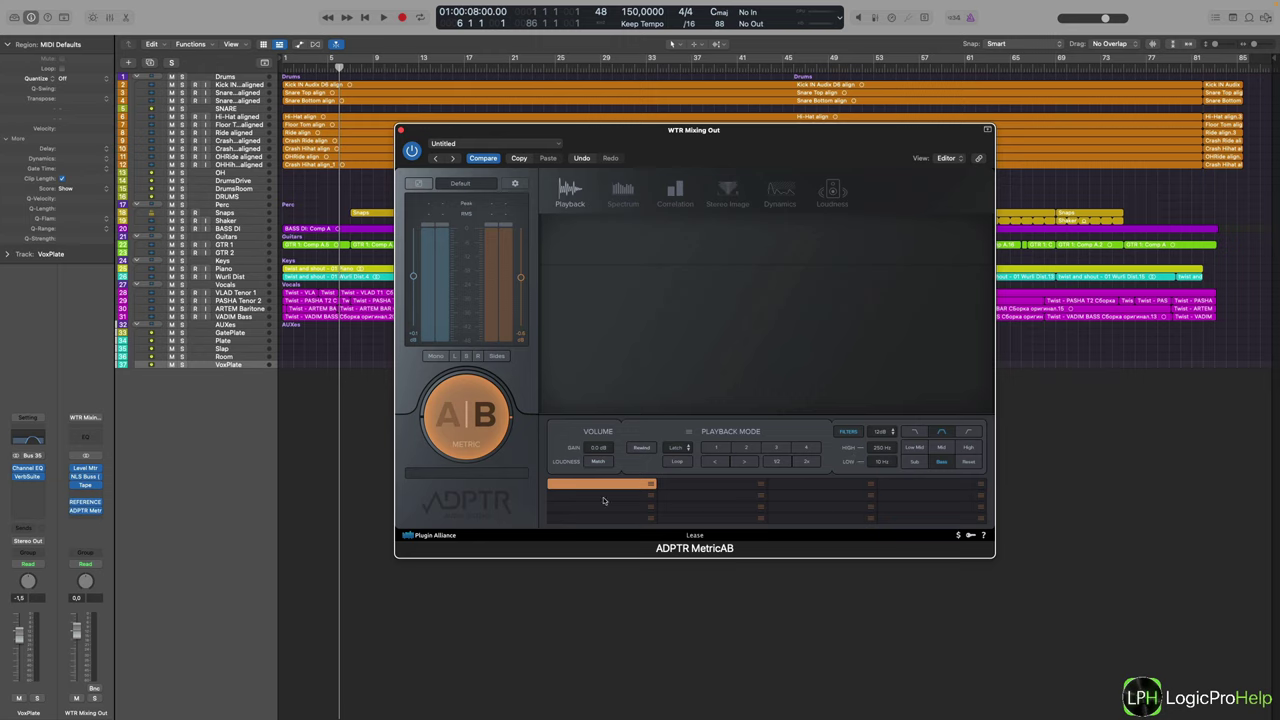
click(456, 425)
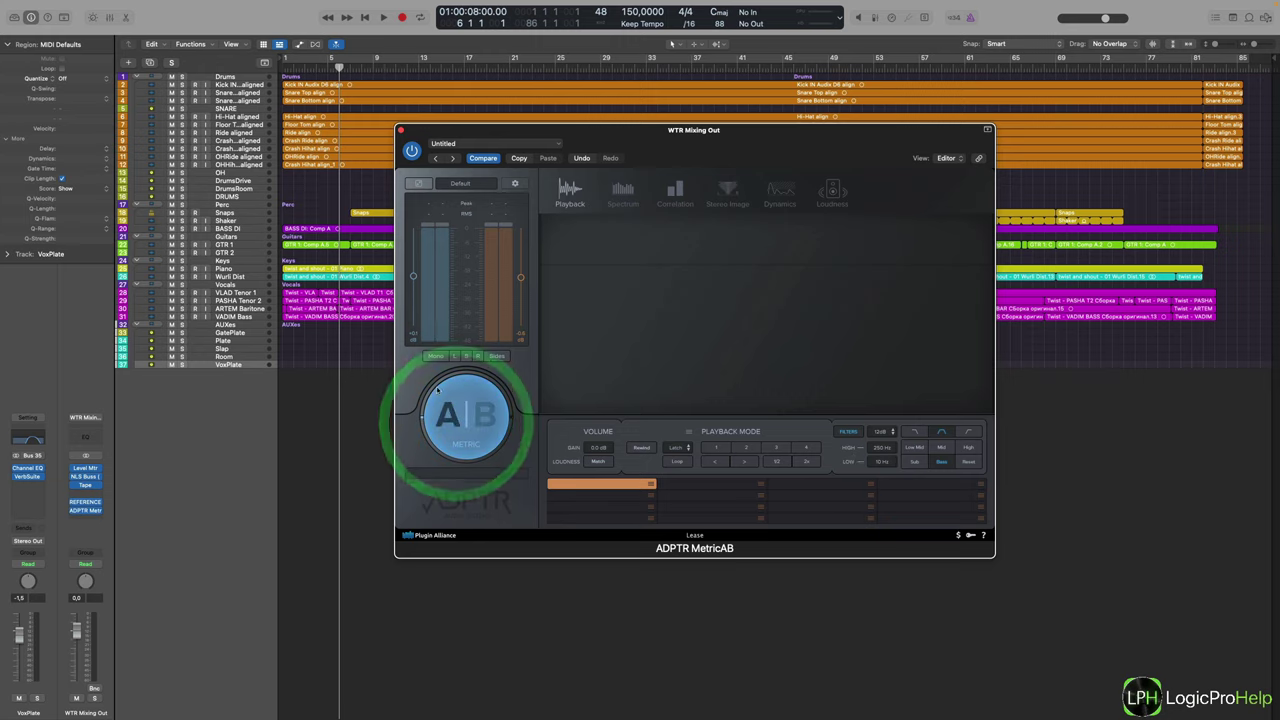
click(485, 418)
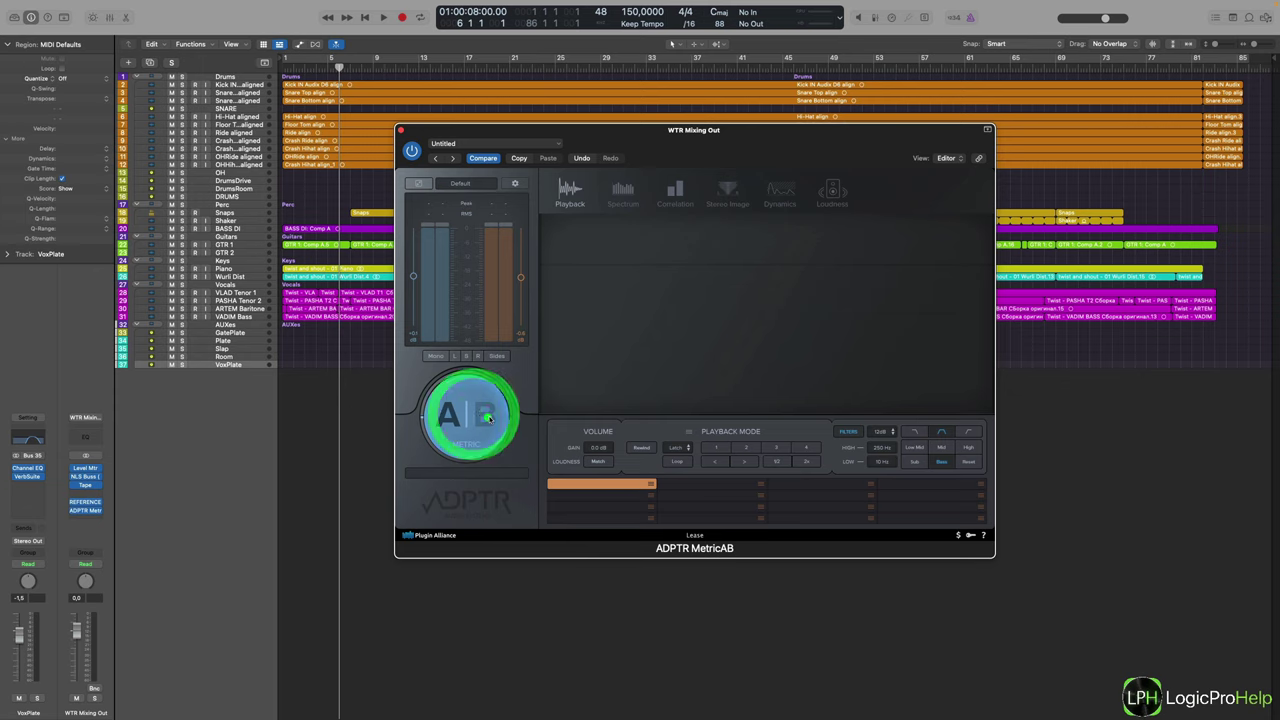
click(443, 410)
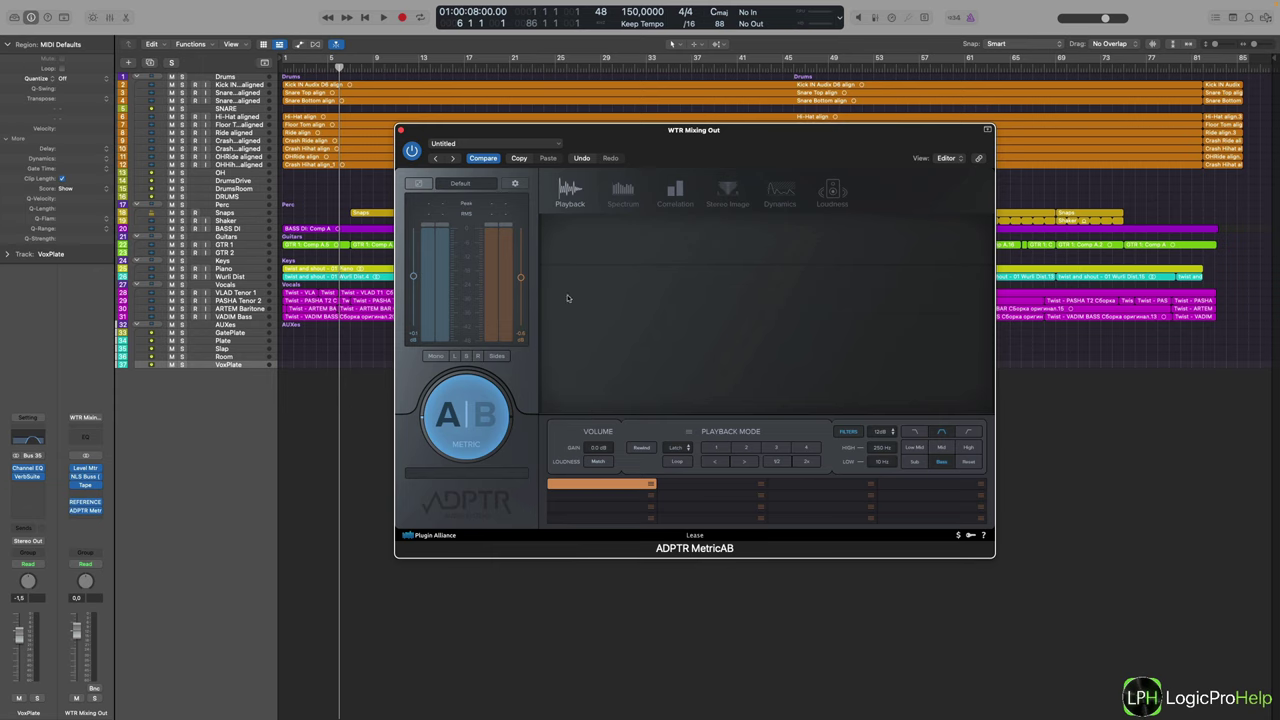
- Move the MetricAB window lower in the workspace and close it
drag(685, 148, 651, 197)
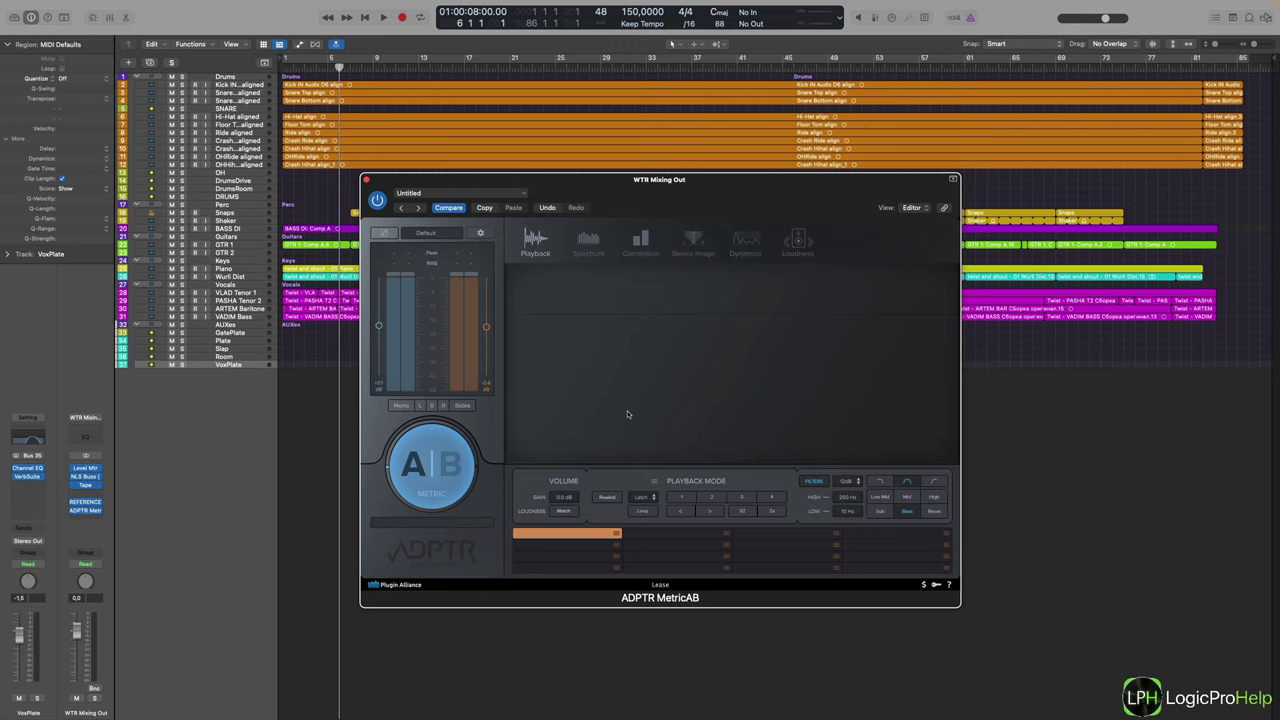
click(428, 194)
click(696, 376)
click(366, 179)
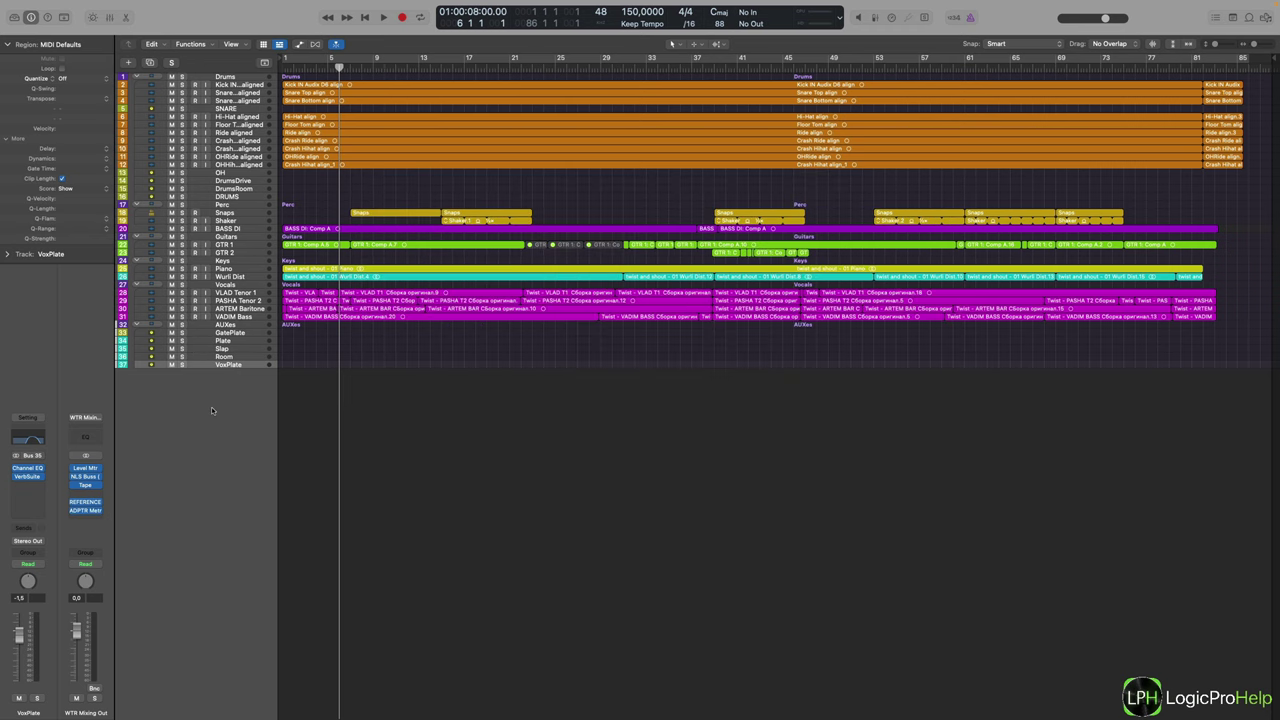
- Show the mixer below the arrangement and select the DRUMS channel strip
click(72, 503)
key(x)
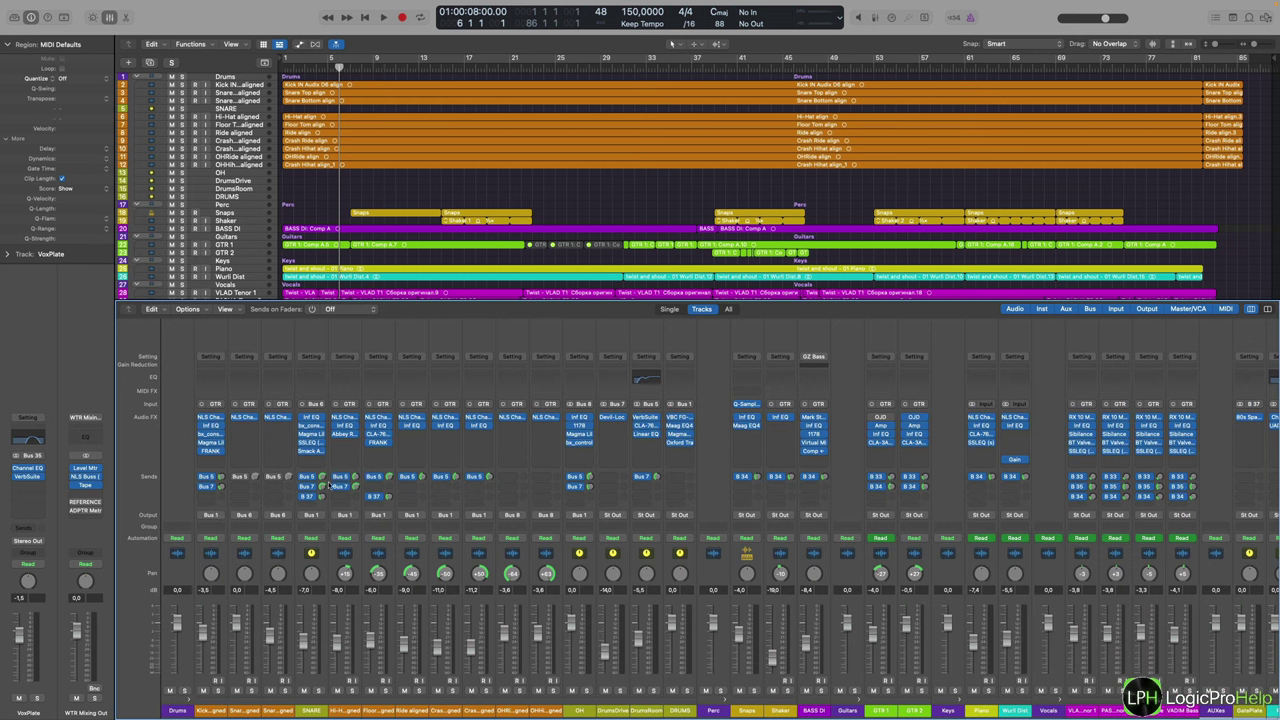
click(690, 706)
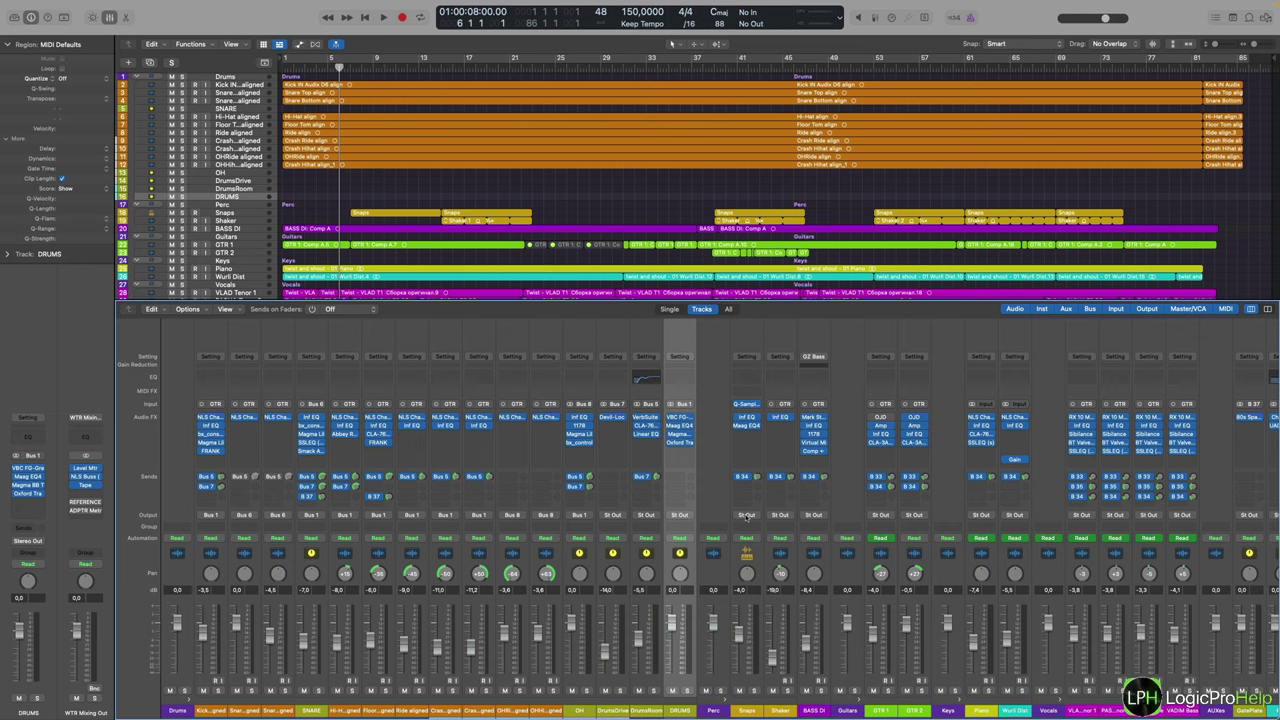
- Select the DrumsDrive, DrumsRoom, DRUMS, Snaps, Shaker and BASS DI channel strips together in the mixer
scroll(750, 527, right, 8)
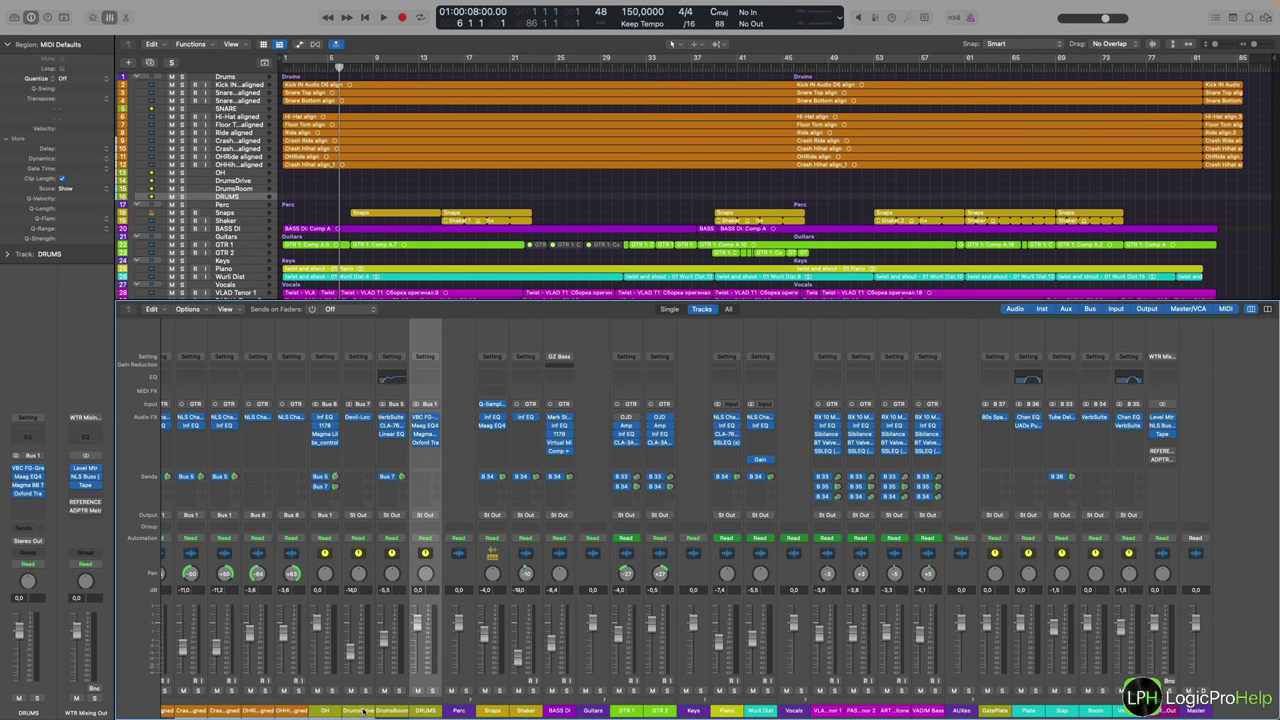
drag(364, 710, 425, 708)
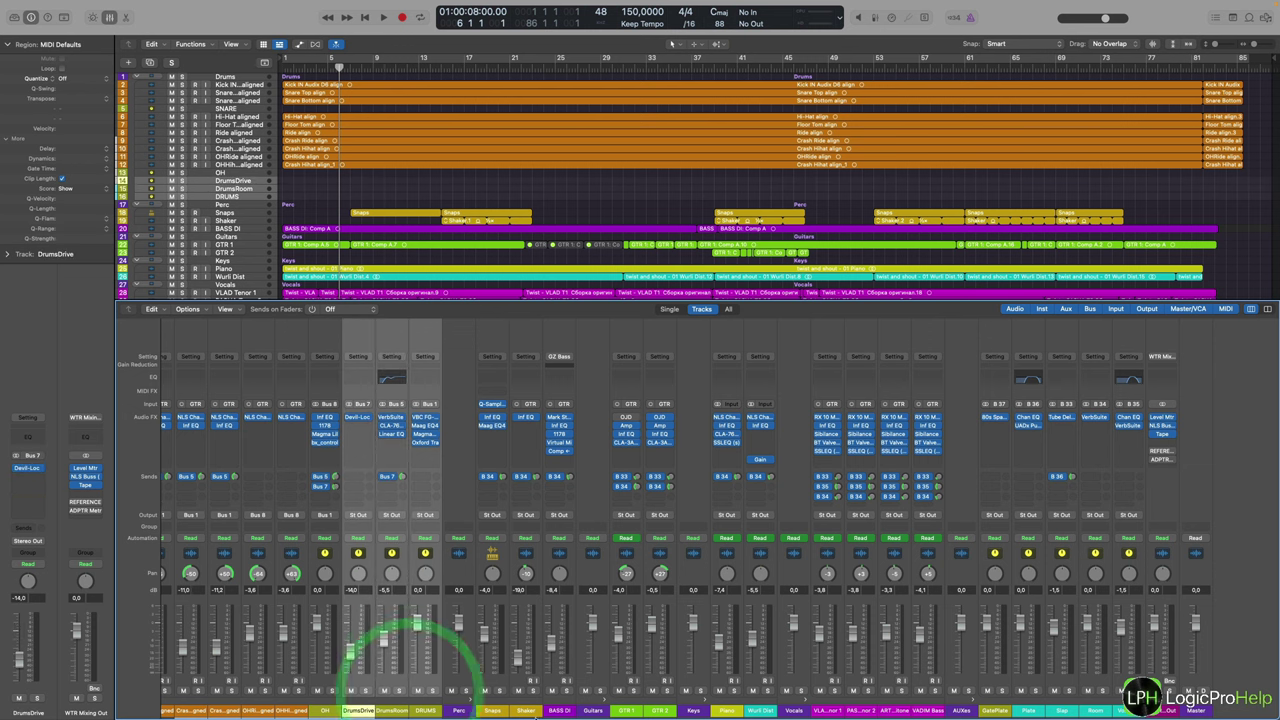
super+click(492, 710)
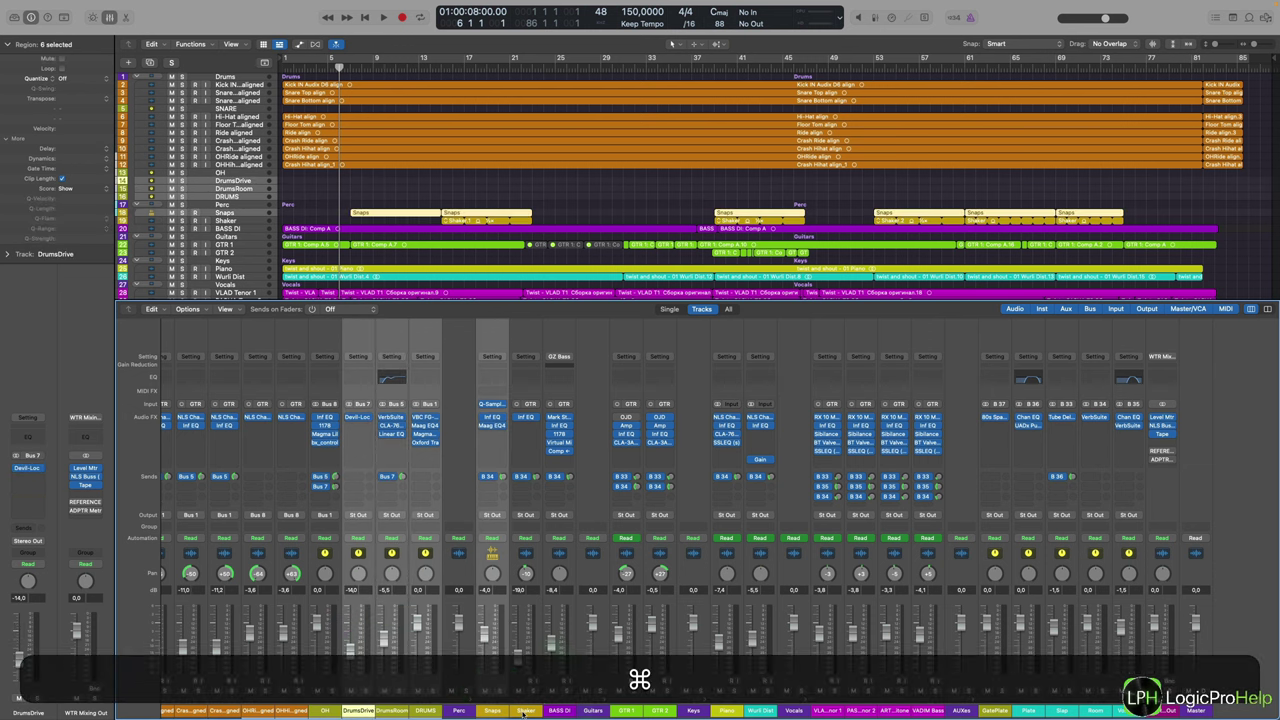
super+click(522, 710)
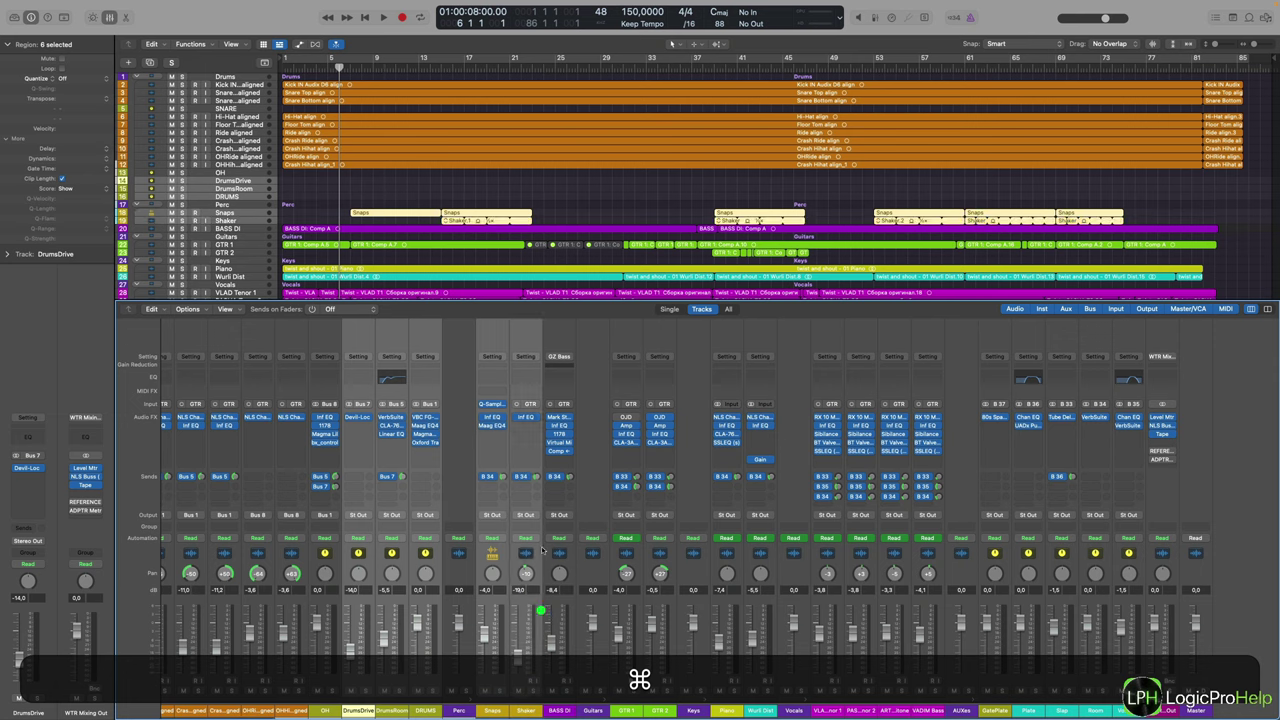
super+click(555, 711)
- Add the GTR 1, GTR 2, Piano and Wurli Dist channel strips to the mixer selection
scroll(290, 541, left, 5)
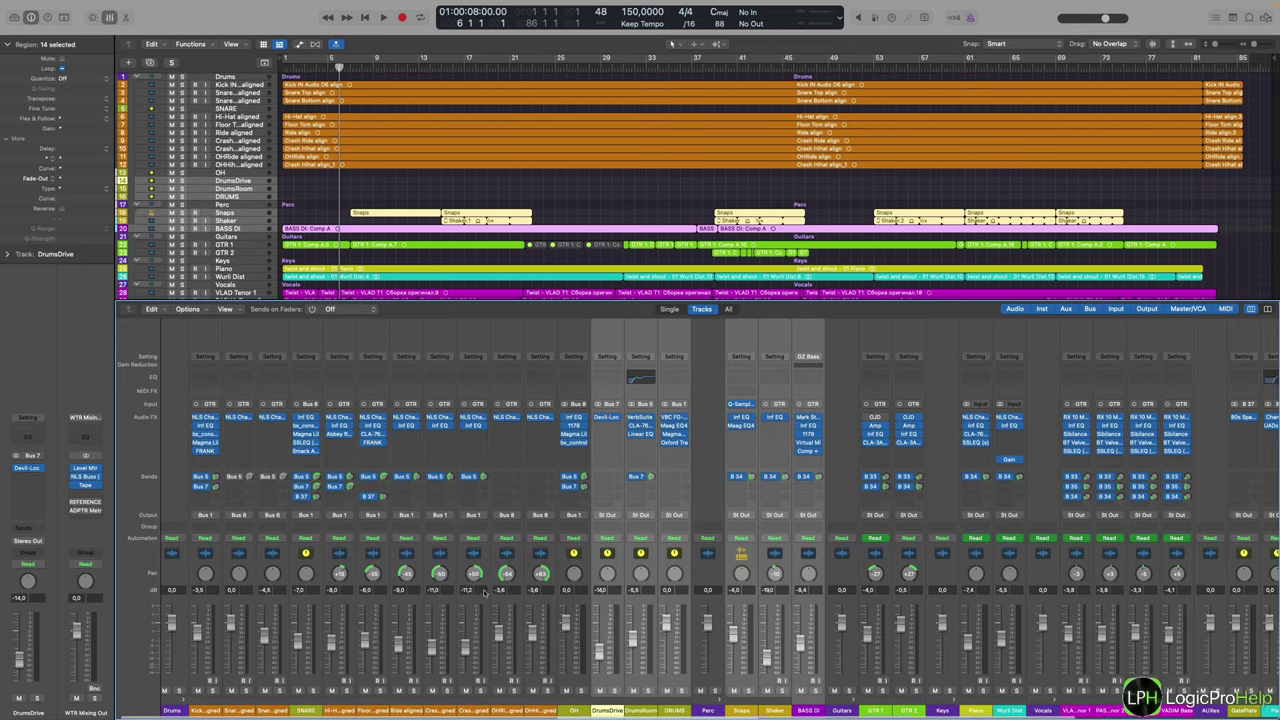
scroll(484, 592, right, 5)
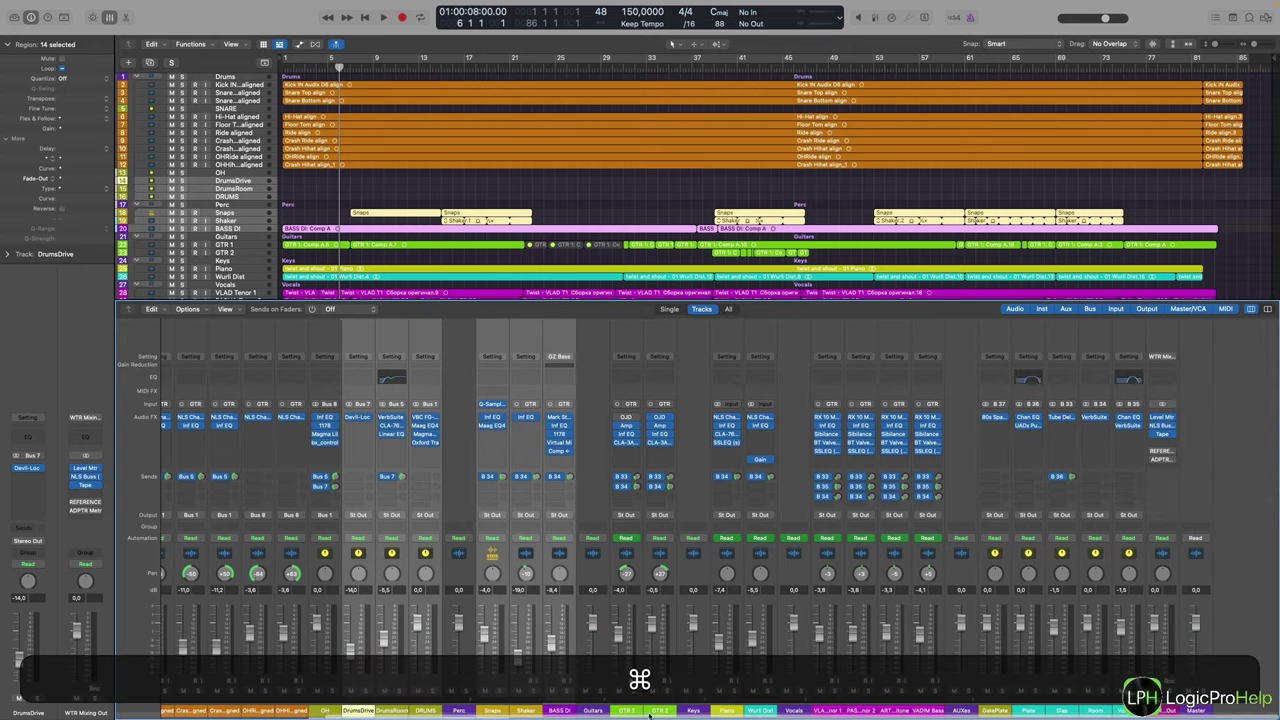
super+click(626, 711)
super+click(659, 711)
super+click(738, 711)
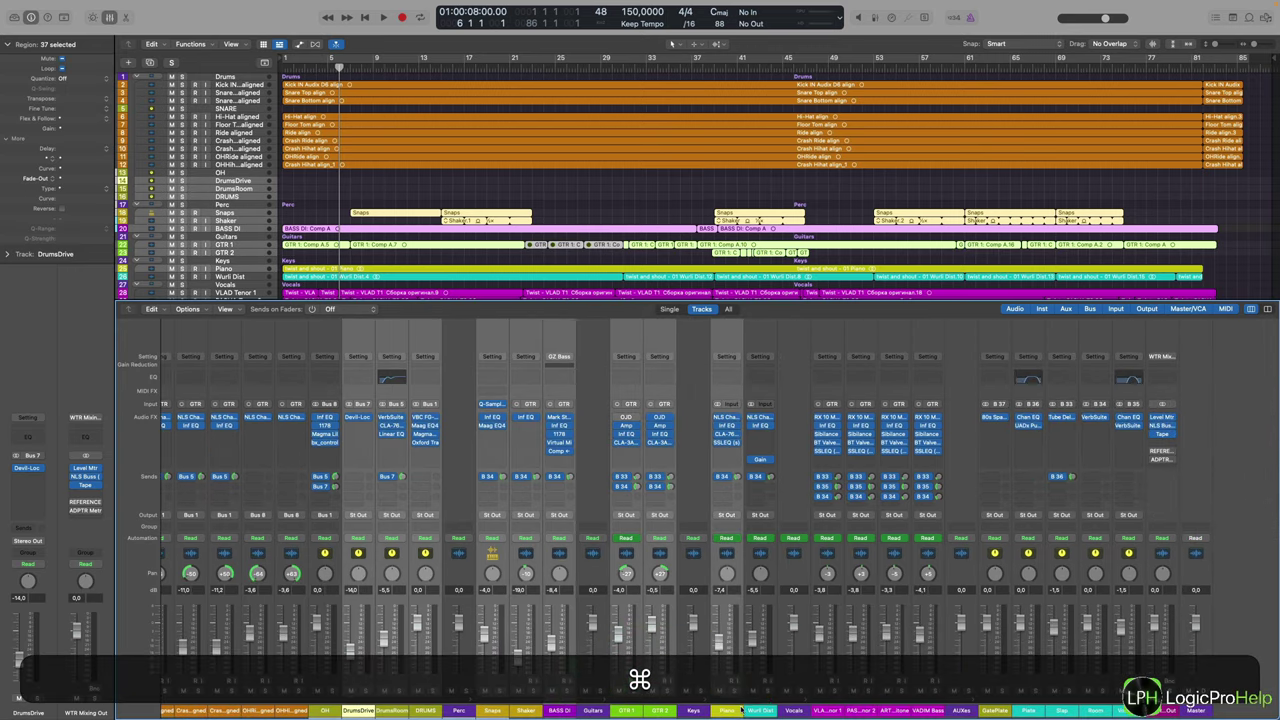
super+click(760, 711)
- Add the four individual vocal channels and the GatePlate, Plate, Slap, Room and VoxPlate auxes to the mixer selection
super+click(827, 711)
super+click(860, 711)
super+click(893, 711)
super+click(927, 711)
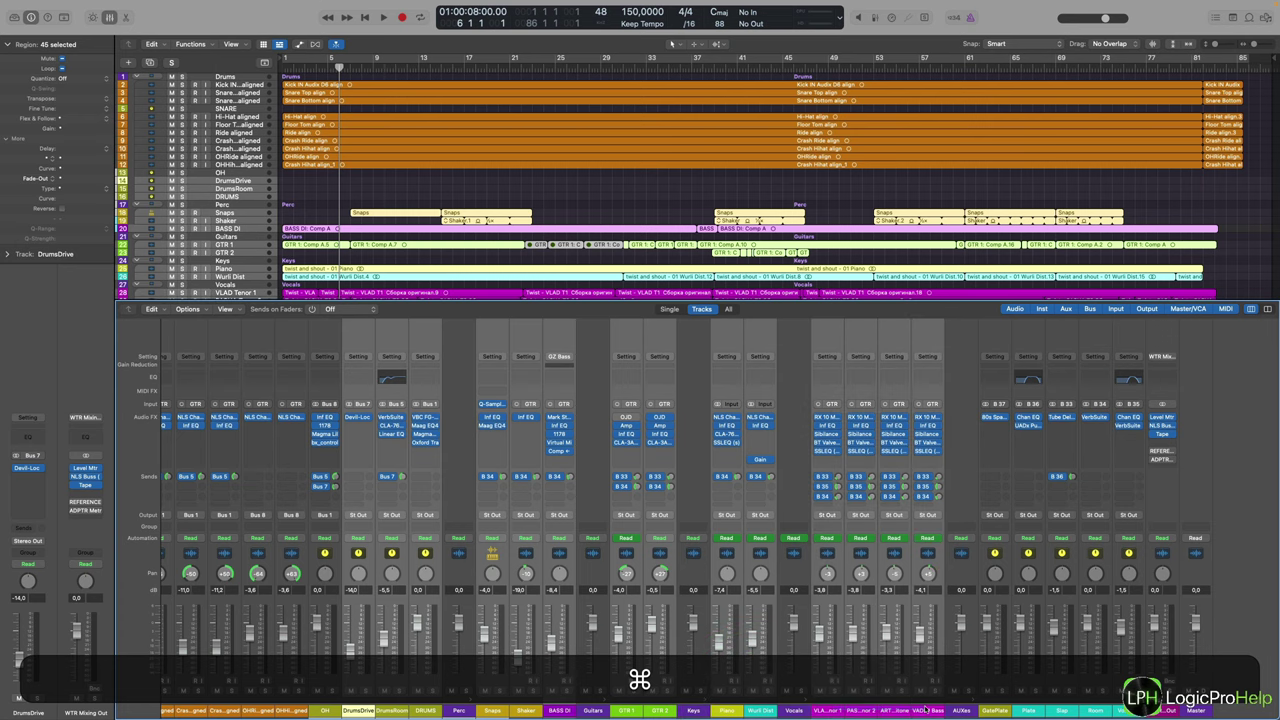
super+click(1013, 710)
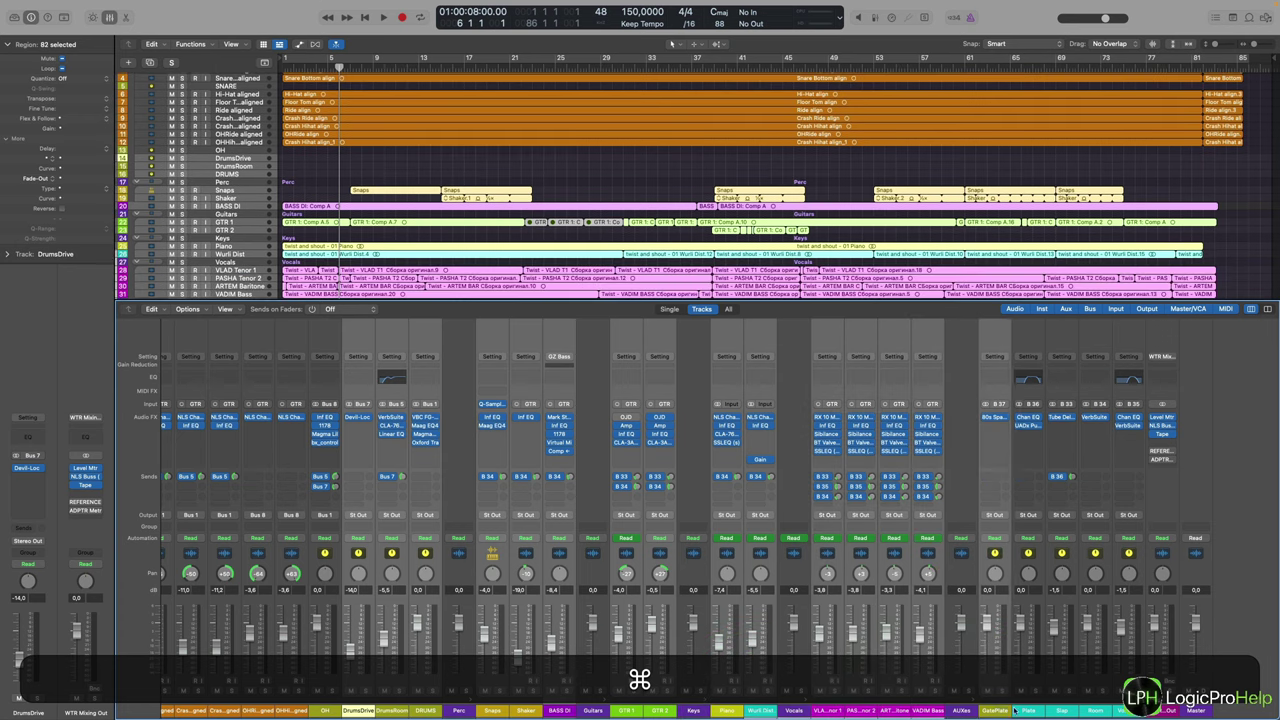
drag(1013, 710, 1129, 710)
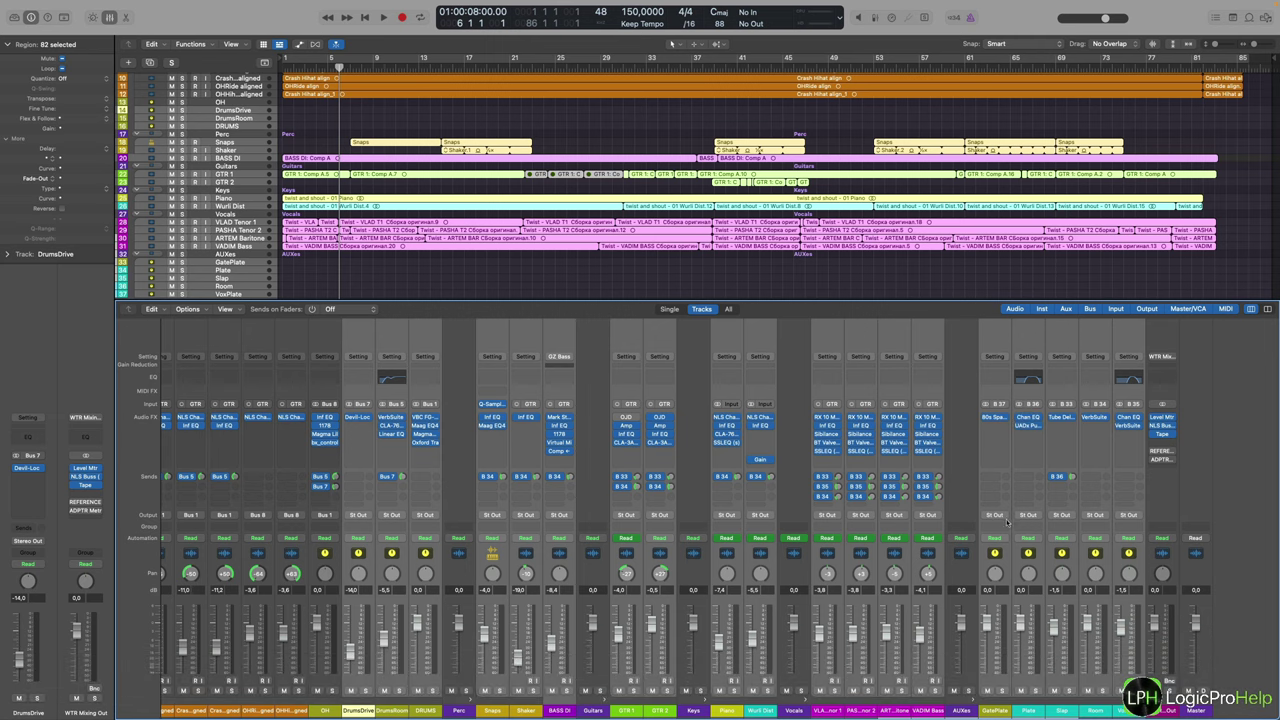
scroll(424, 522, left, 2)
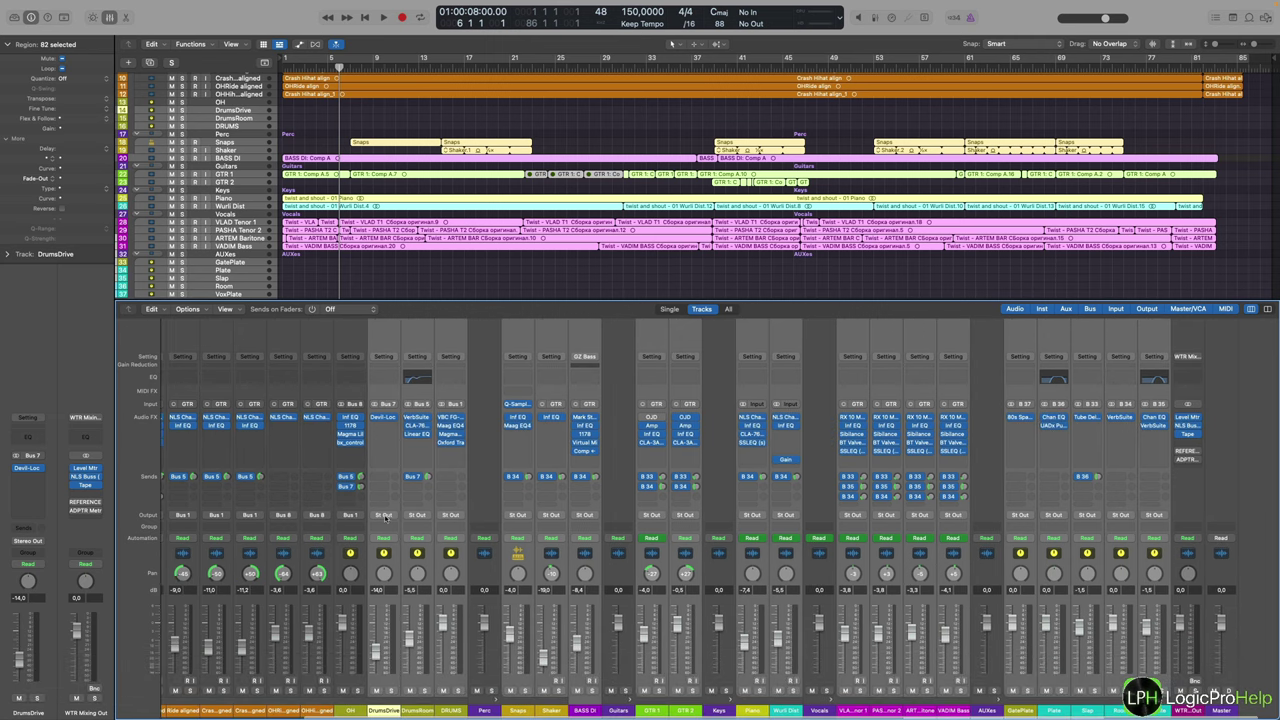
scroll(220, 518, left, 10)
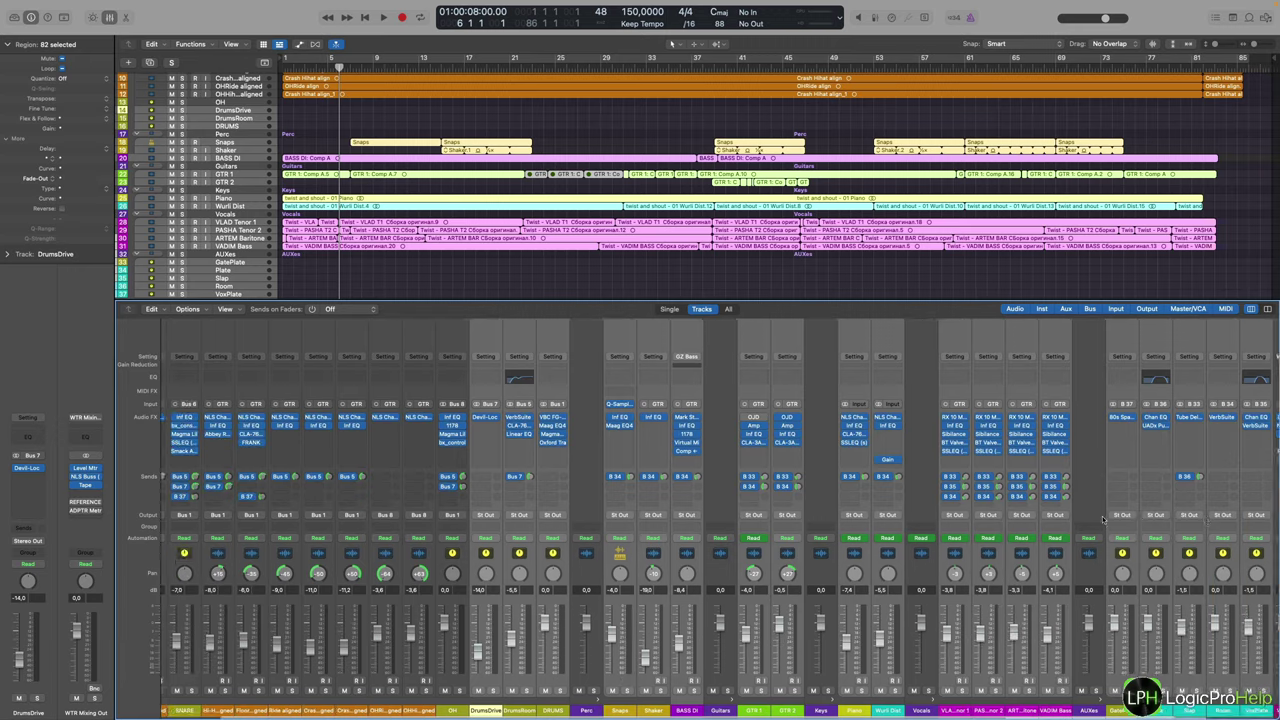
scroll(767, 519, right, 7)
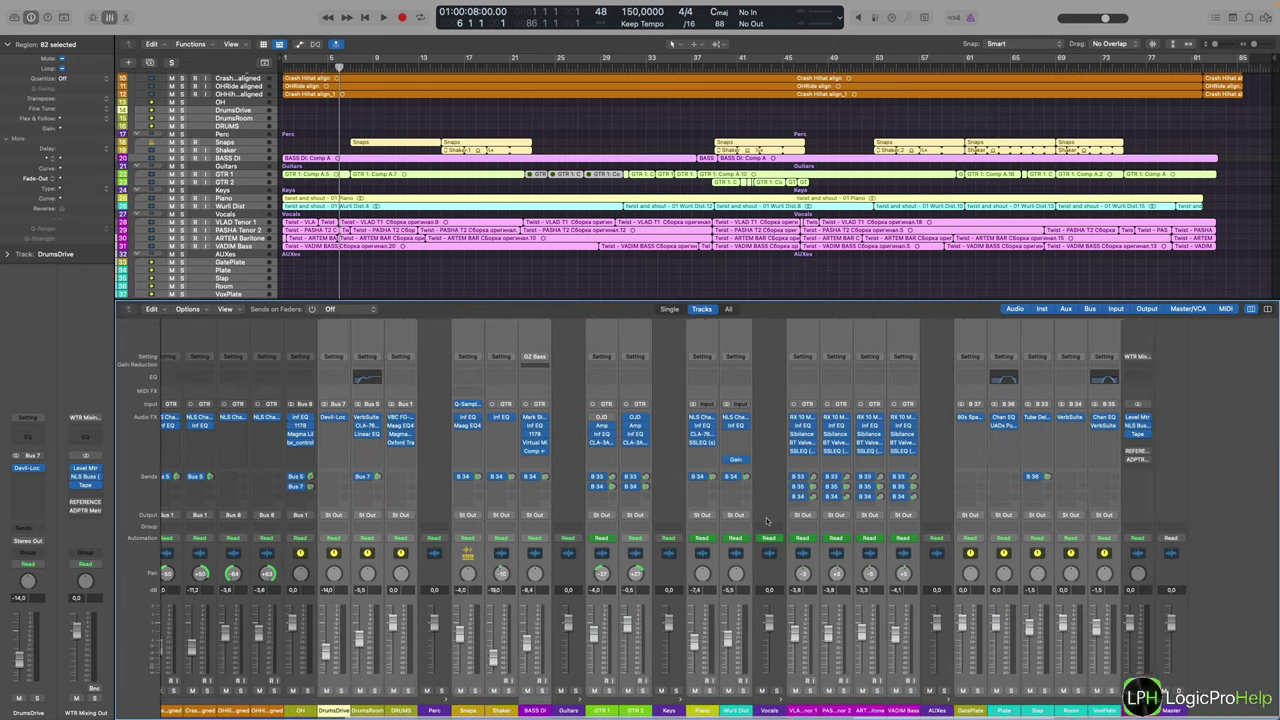
- Route the output of all selected channel strips to Bus 32
click(366, 518)
mouse_move(375, 558)
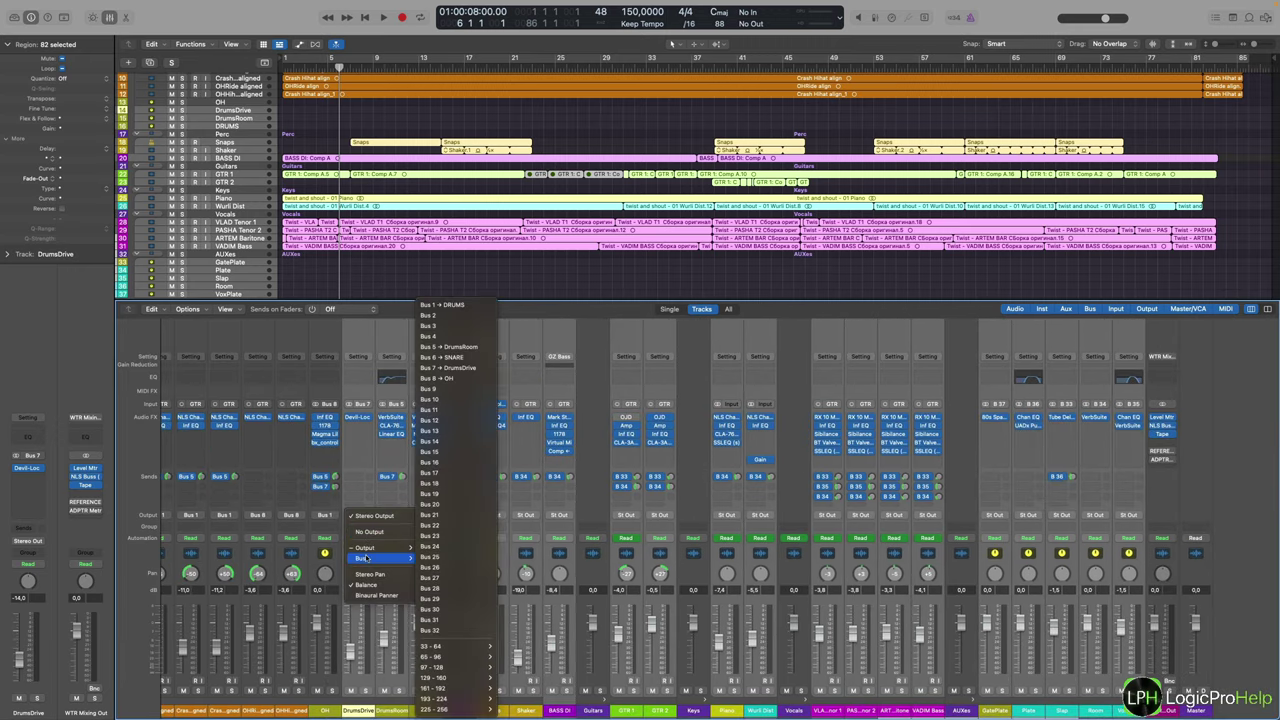
click(432, 628)
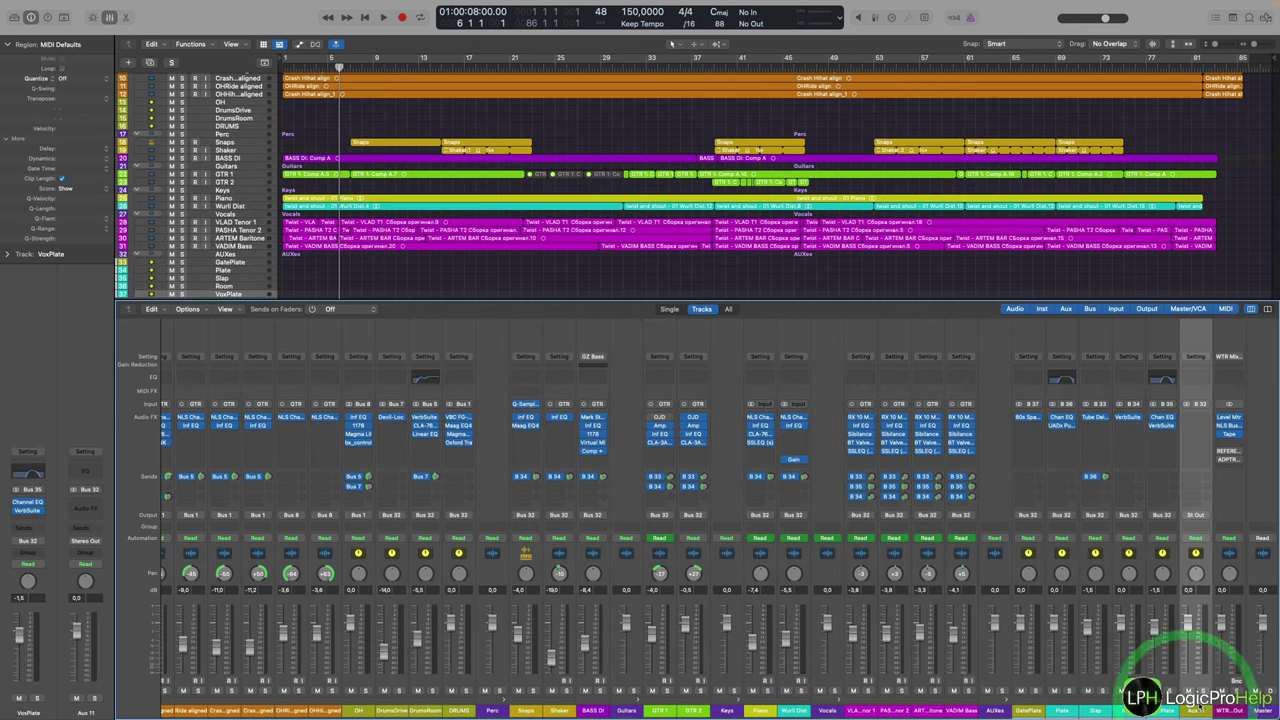
- Rename the new aux channel strip fed by Bus 32 as MASTER
click(1192, 705)
text(MASTER)
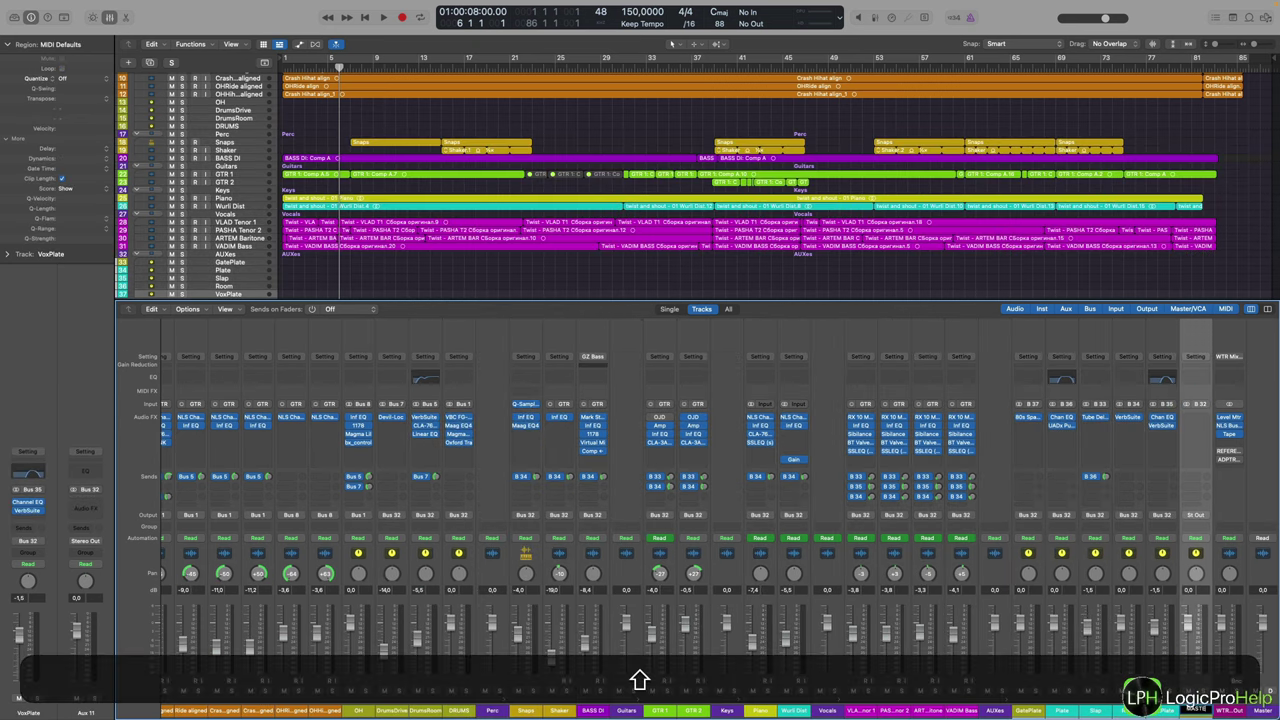
key(Return)
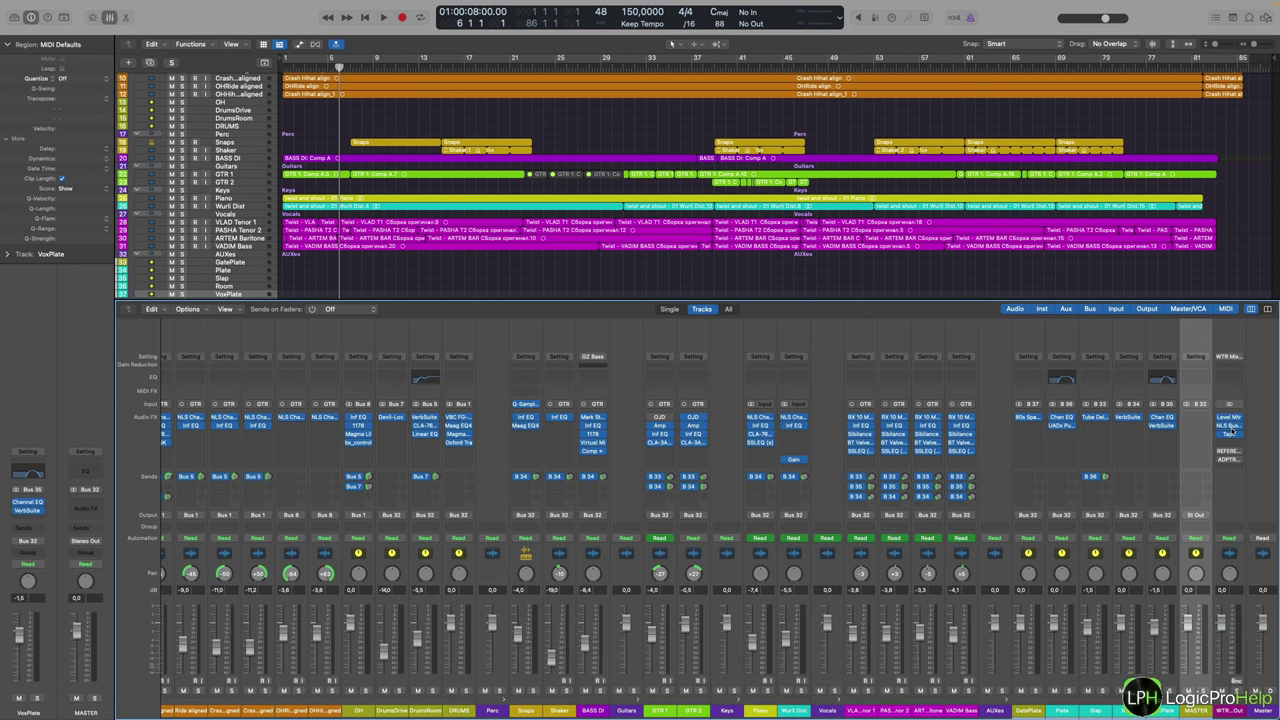
- Move the NLS Buss and Tape plug-ins from the WTR Mixing Out channel to the MASTER aux
click(1204, 423)
drag(1233, 434, 1205, 430)
click(1222, 419)
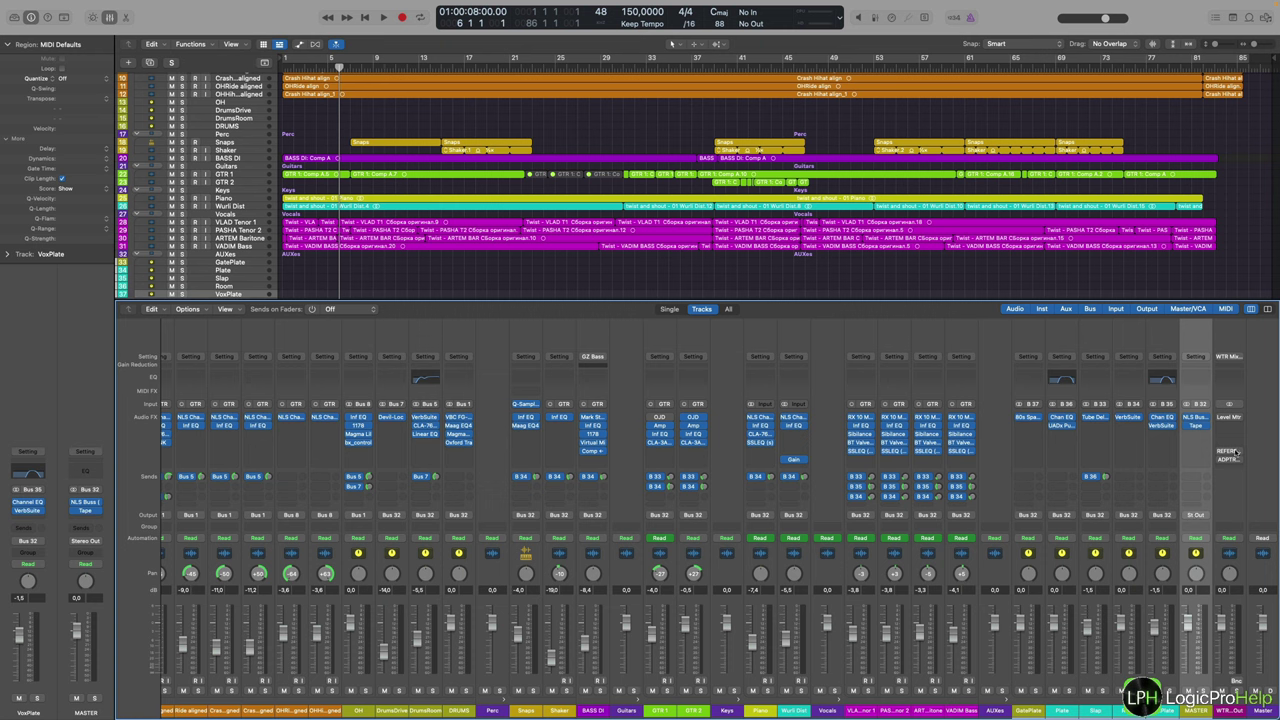
click(1226, 620)
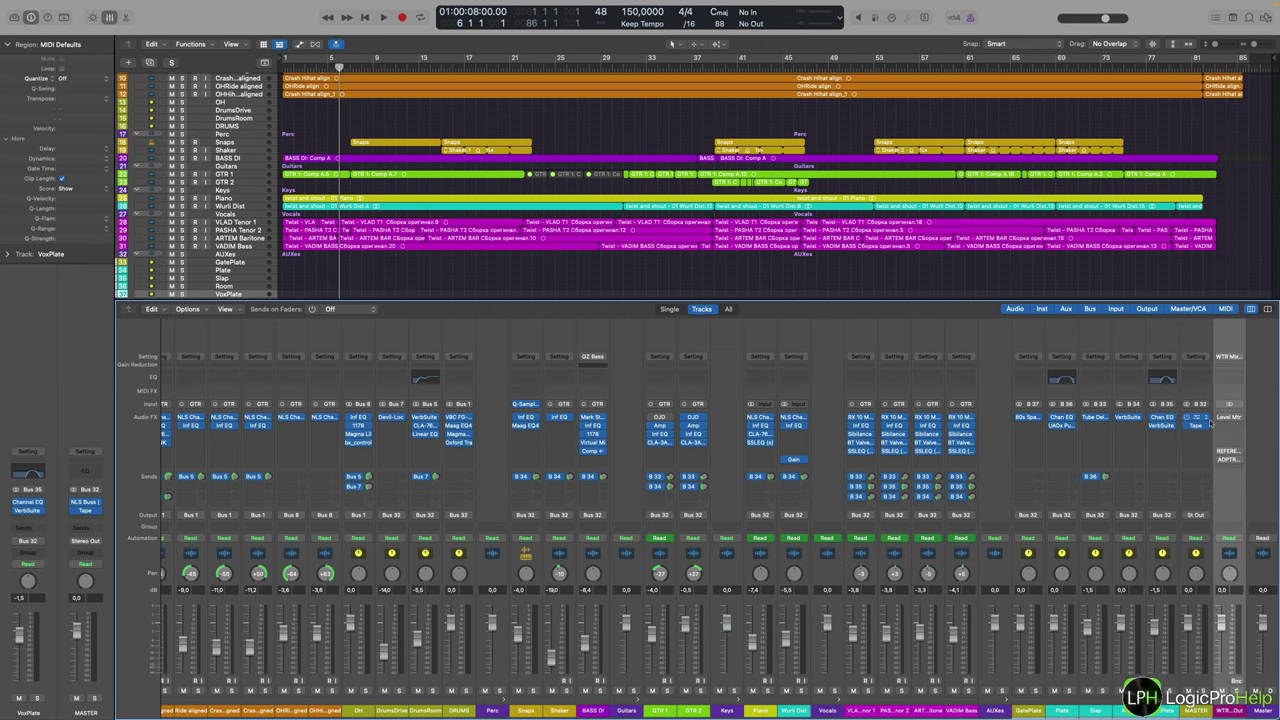
- Create one audio track with Input 10 (GTR) and Output 1+2, and mute it
click(111, 17)
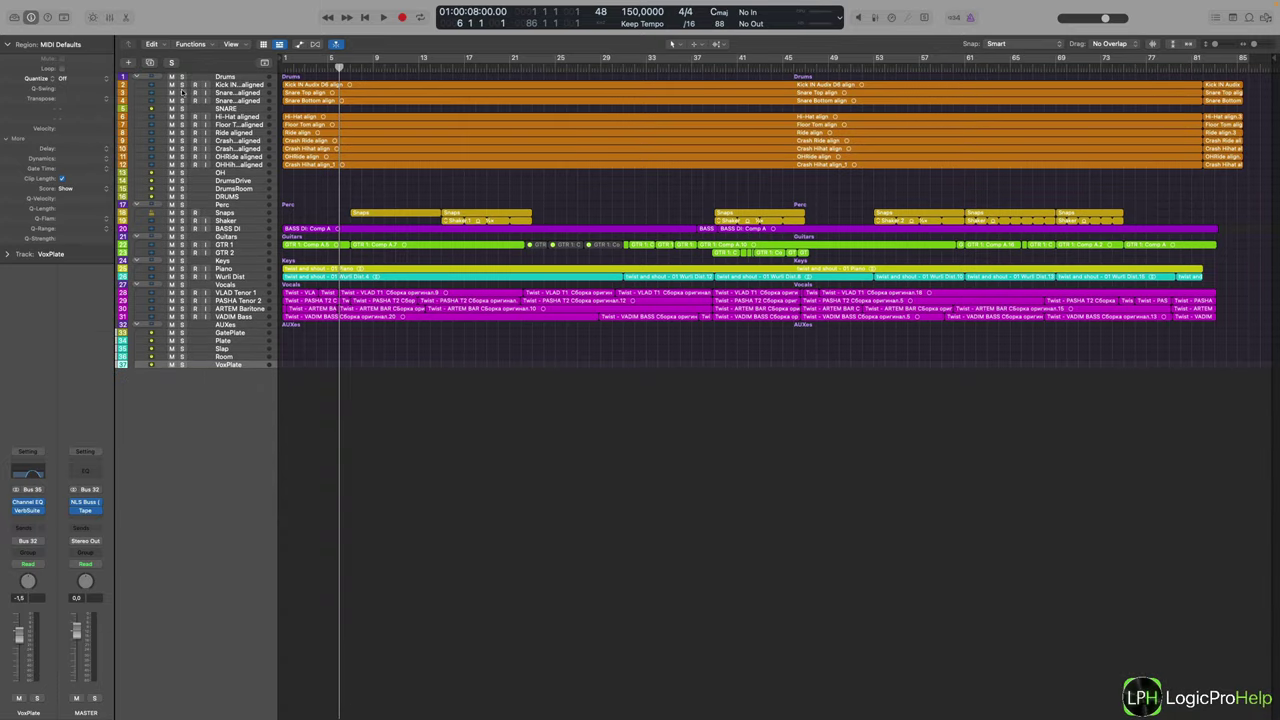
click(130, 58)
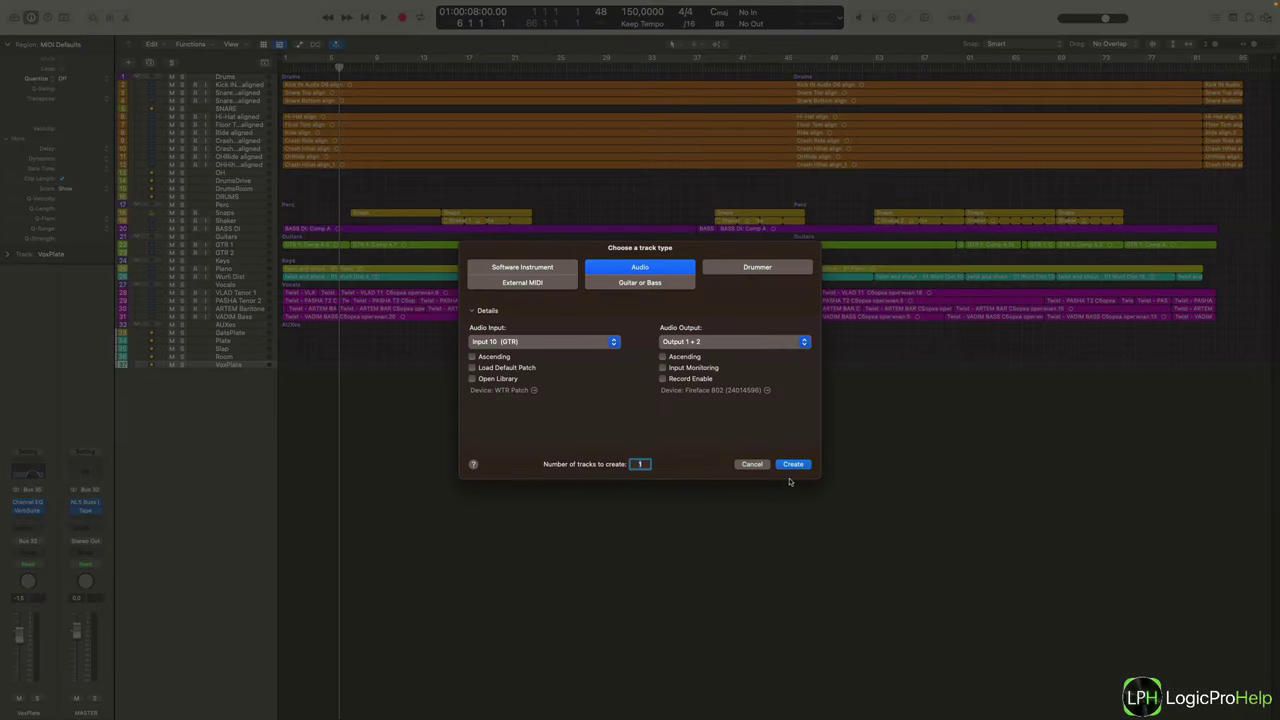
click(791, 465)
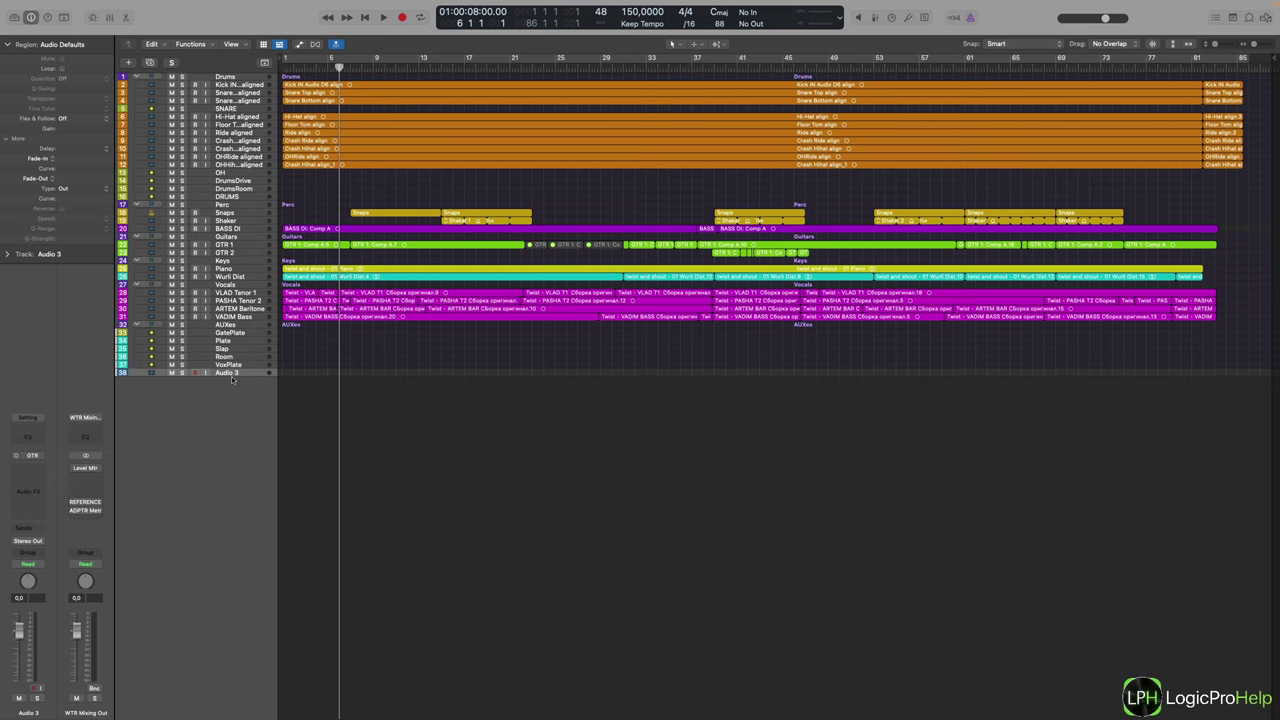
click(183, 372)
click(183, 372)
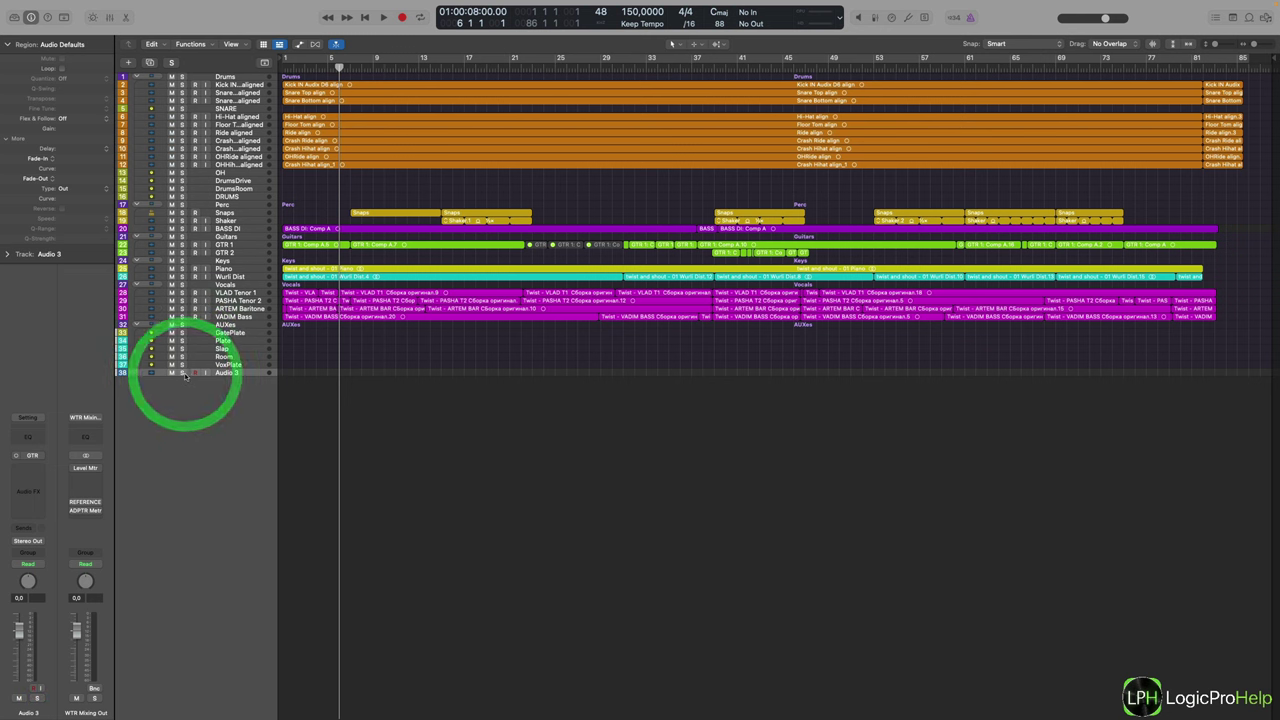
click(171, 372)
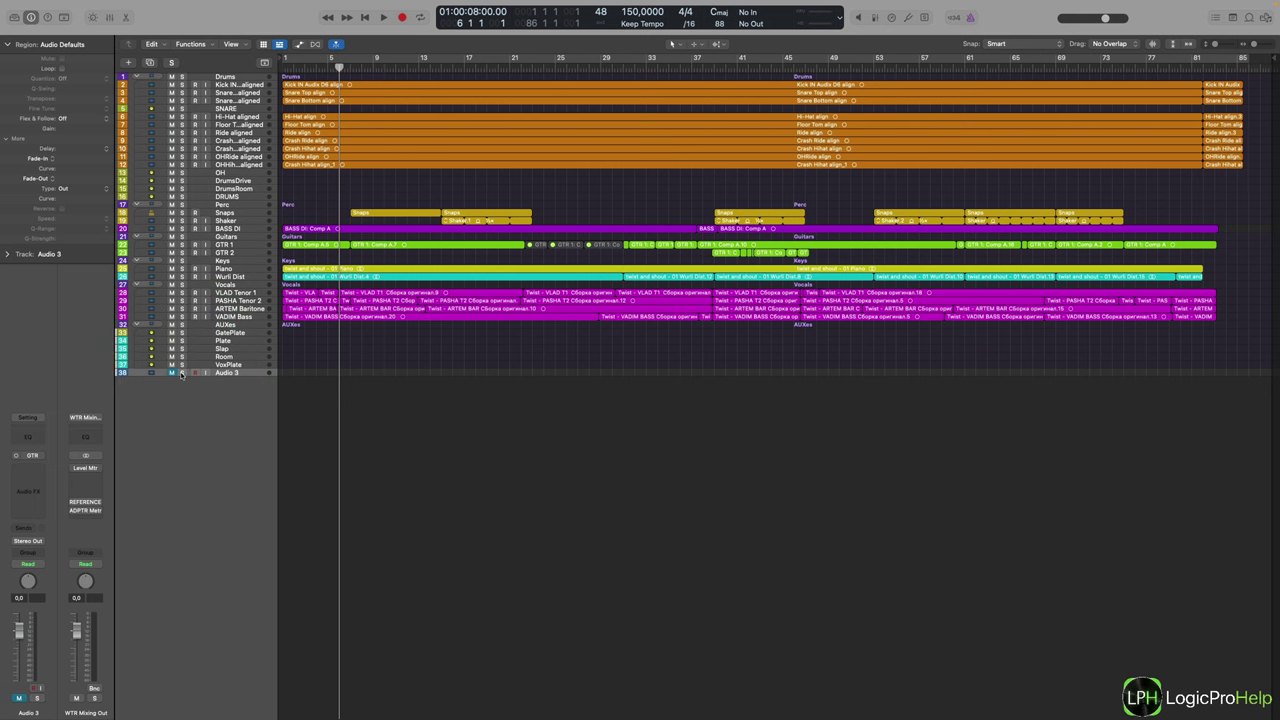
- Show the mixer below the arrangement again and select the MASTER aux channel strip
key(x)
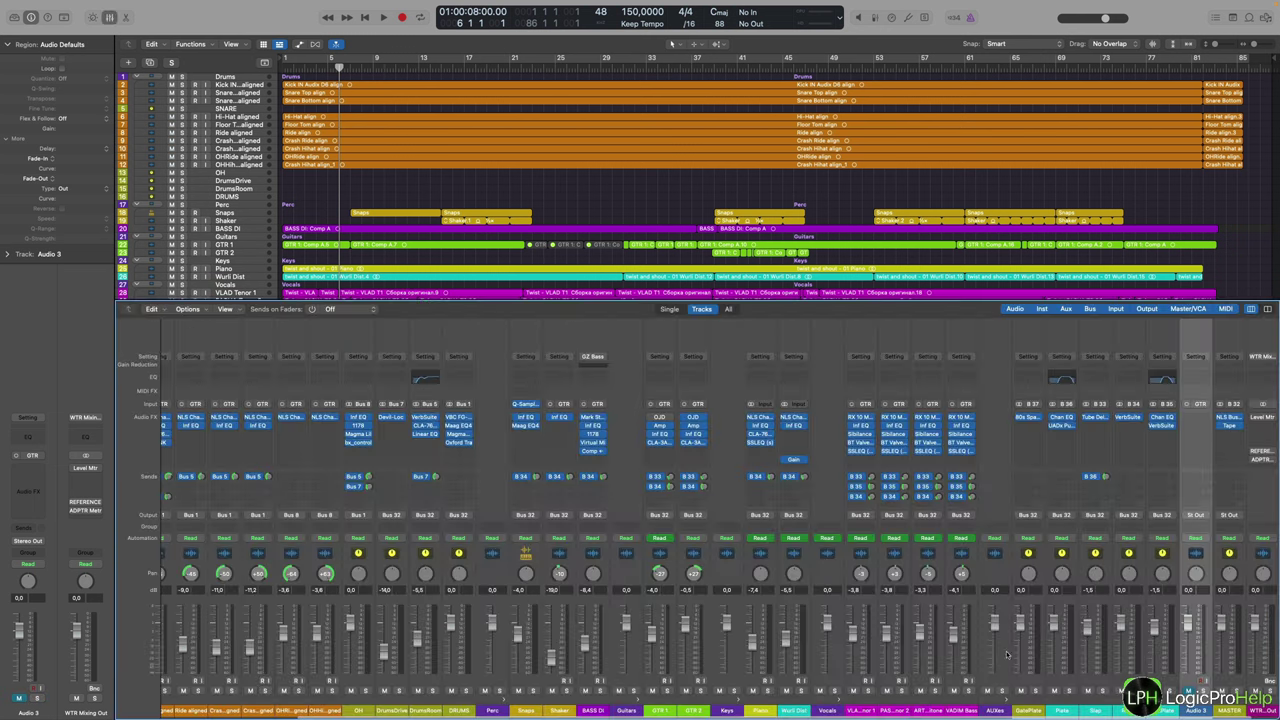
scroll(1007, 655, right, 2)
click(1193, 702)
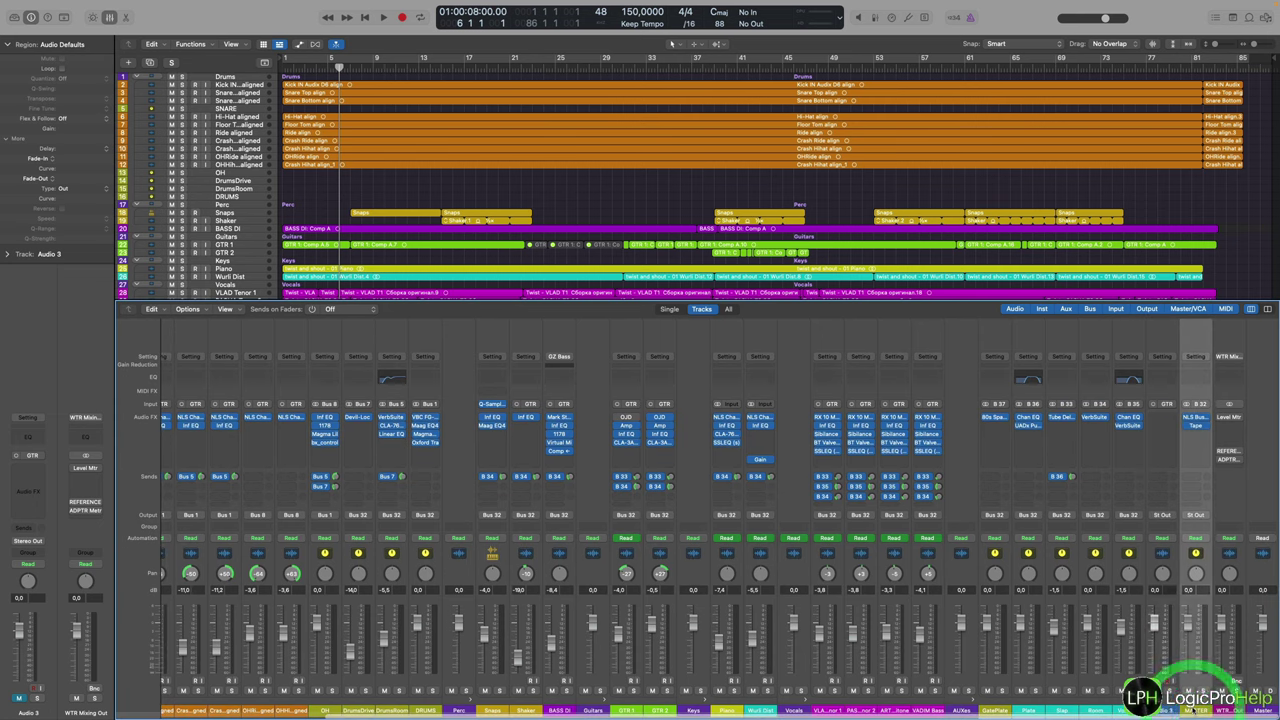
mouse_move(1196, 428)
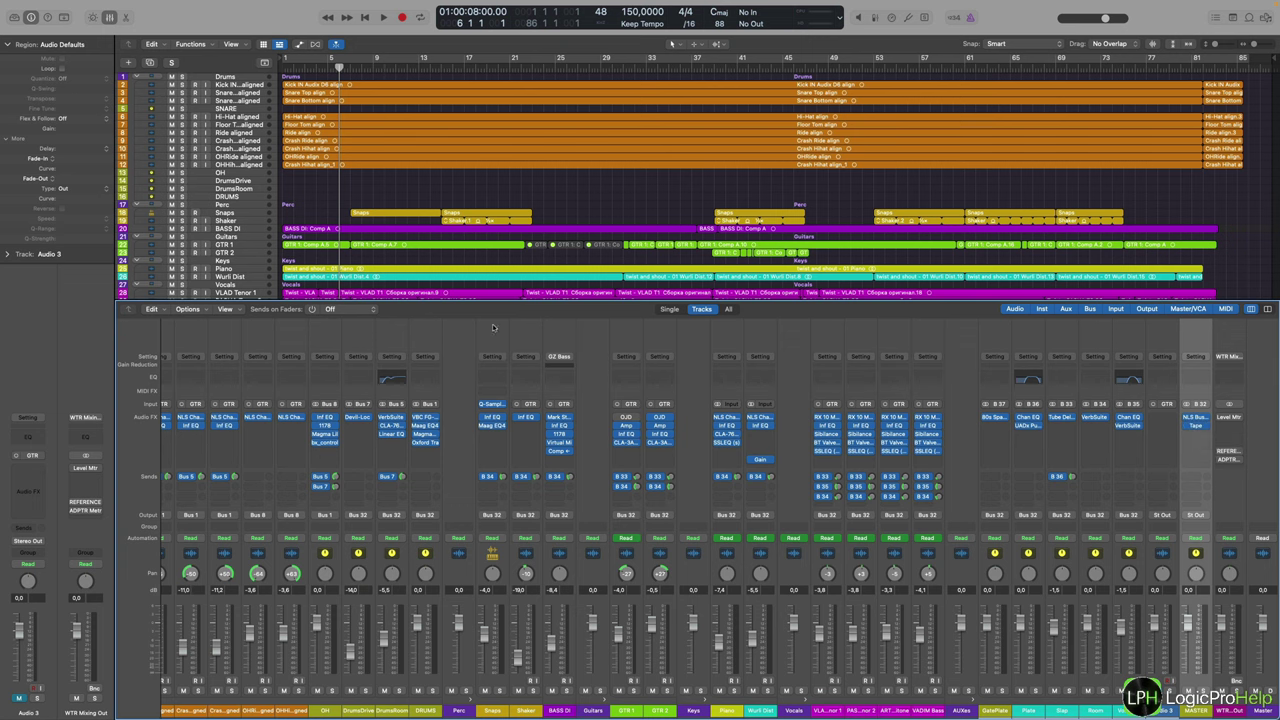
- Create a second audio track with Input 10 (GTR) and Output 1+2
scroll(136, 185, down, 5)
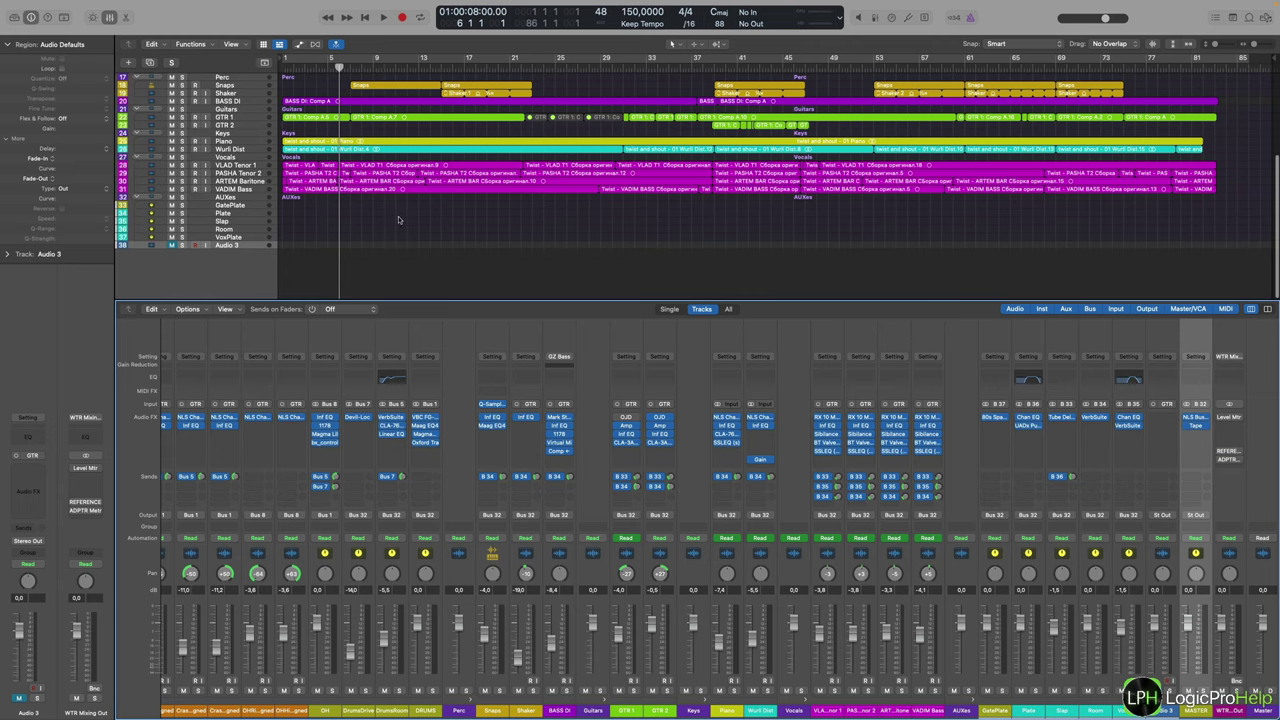
scroll(397, 214, up, 5)
scroll(300, 225, down, 5)
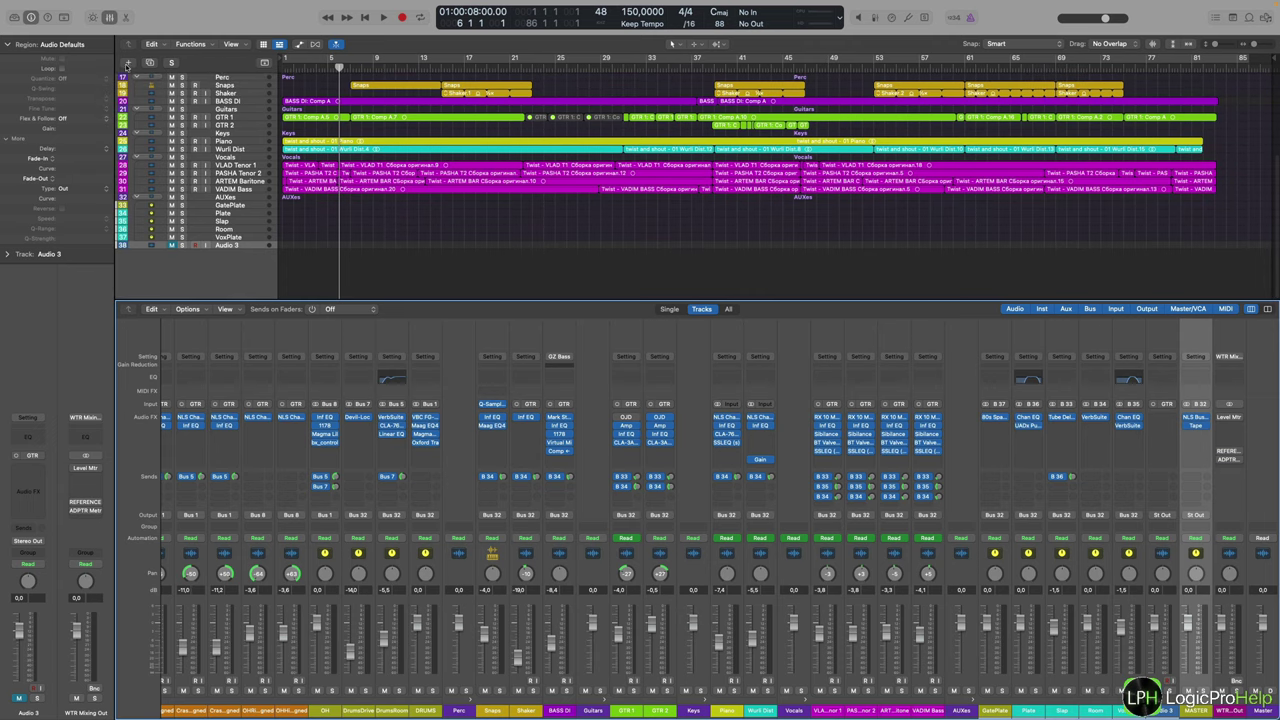
click(127, 63)
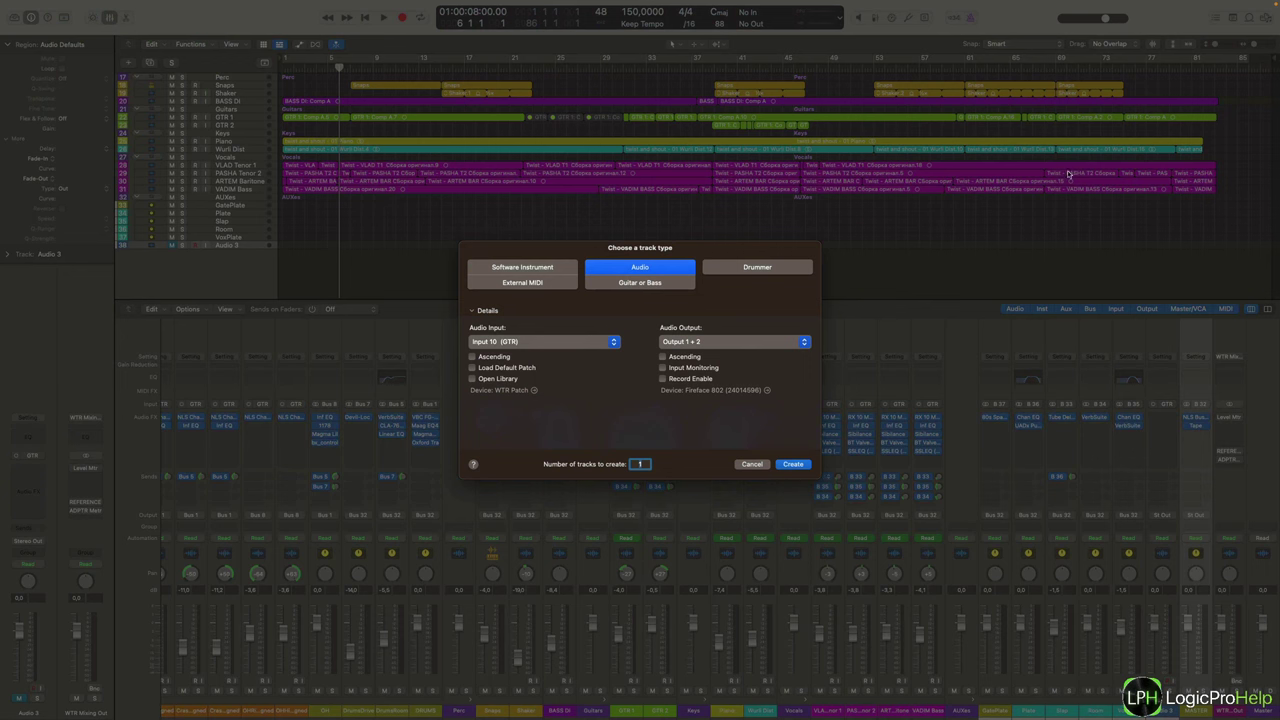
click(793, 464)
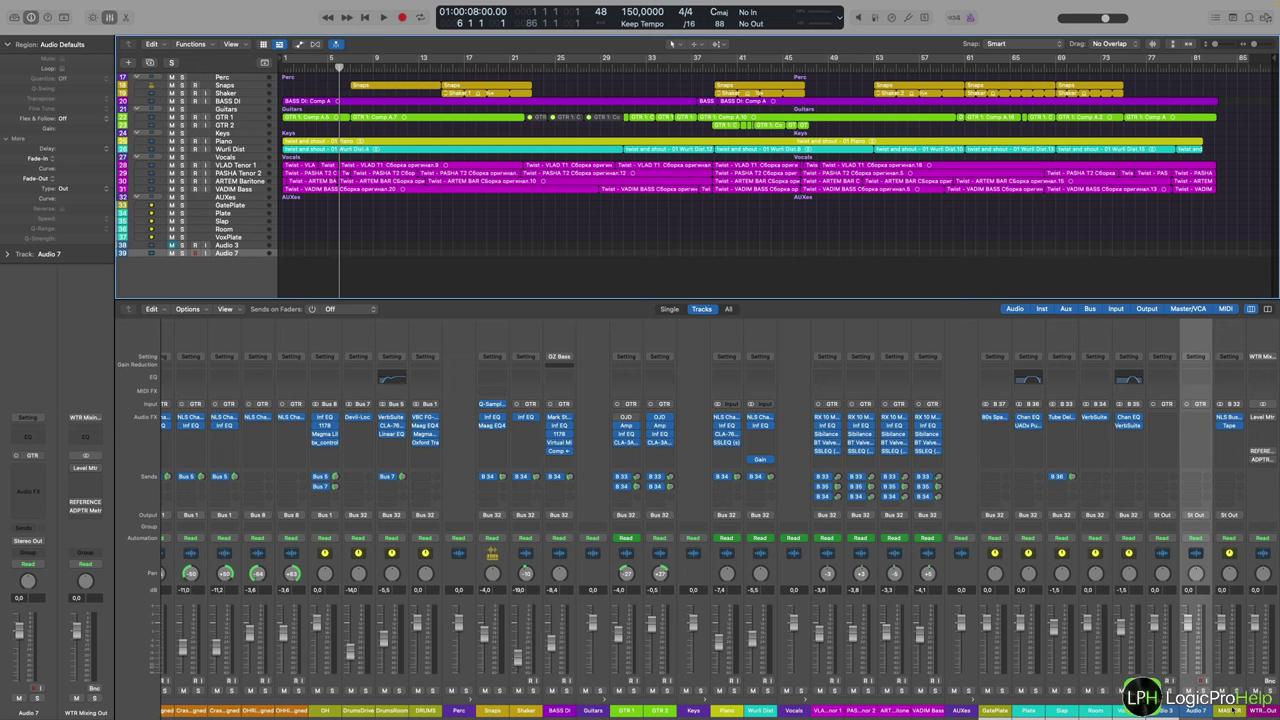
- Change the output of the Audio 7 channel strip from the stereo output to Bus 32
click(1230, 708)
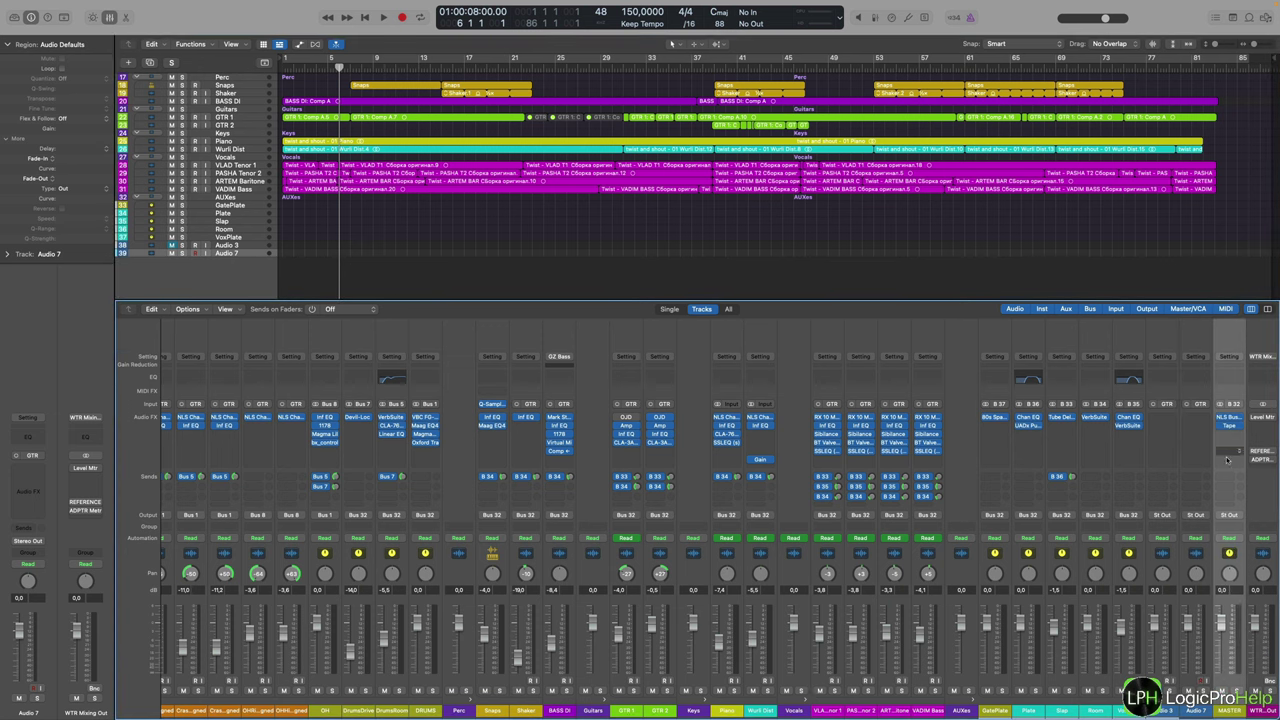
click(1196, 697)
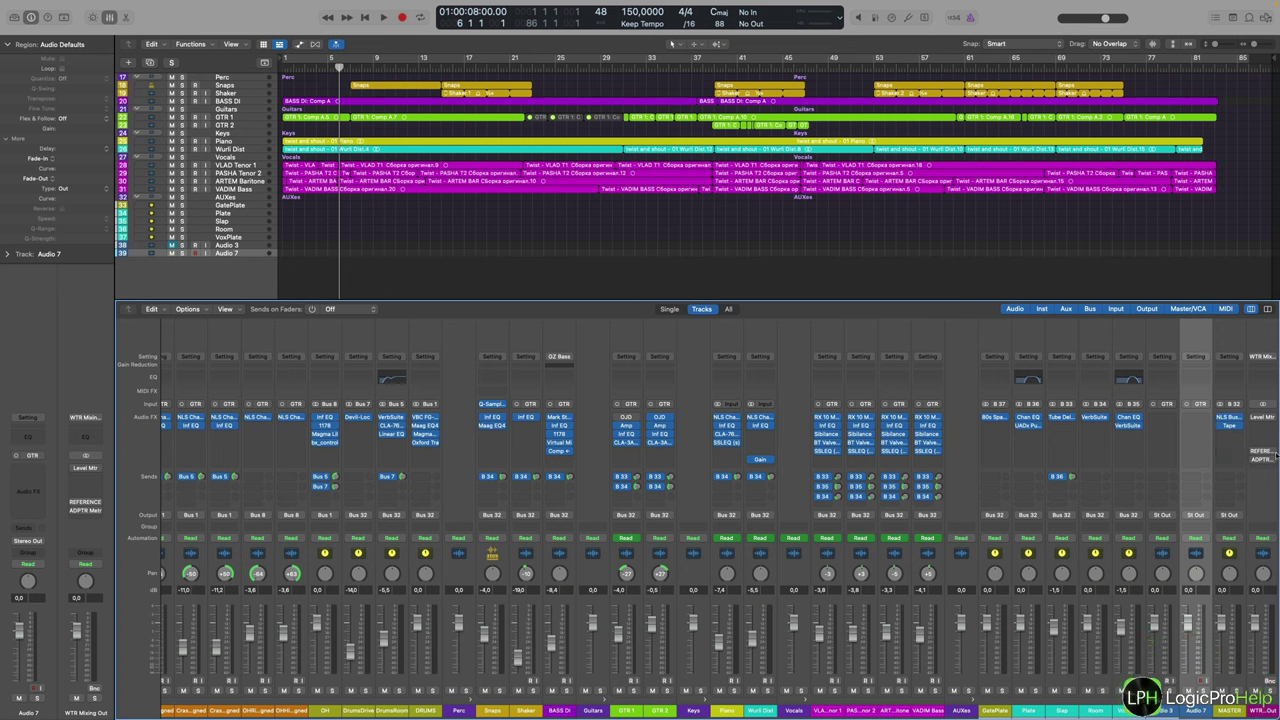
click(1226, 706)
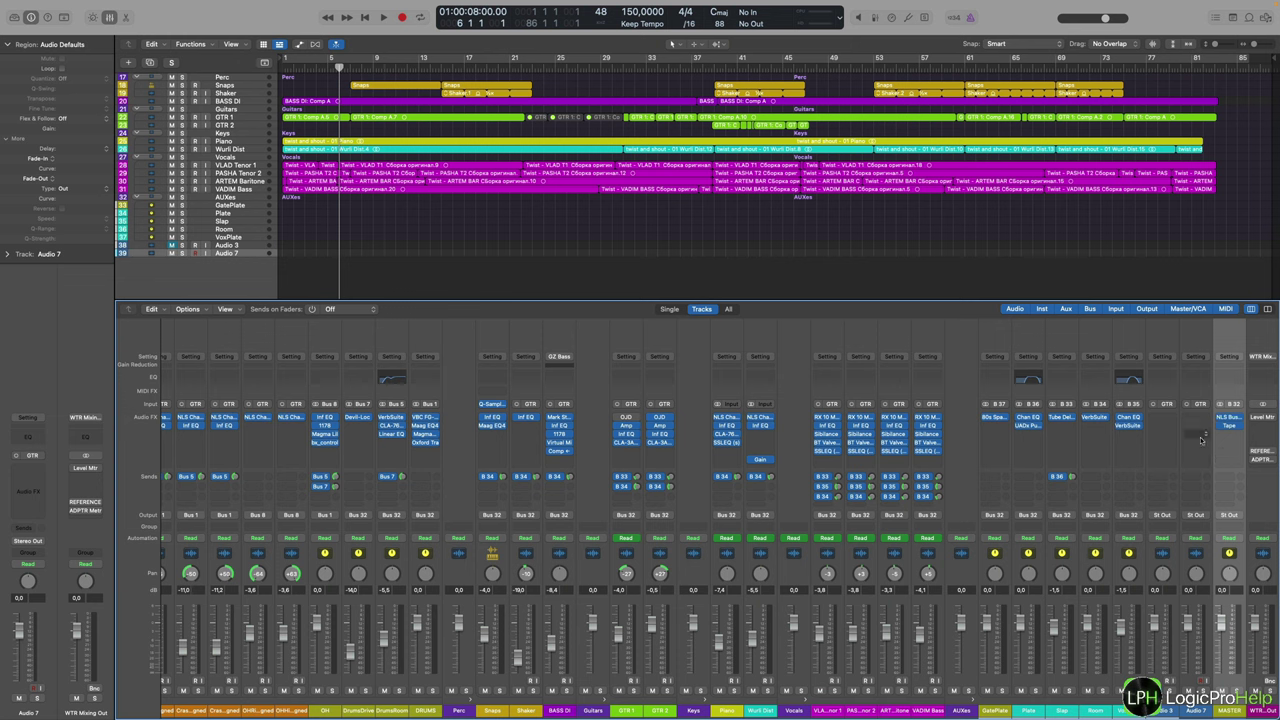
click(1196, 708)
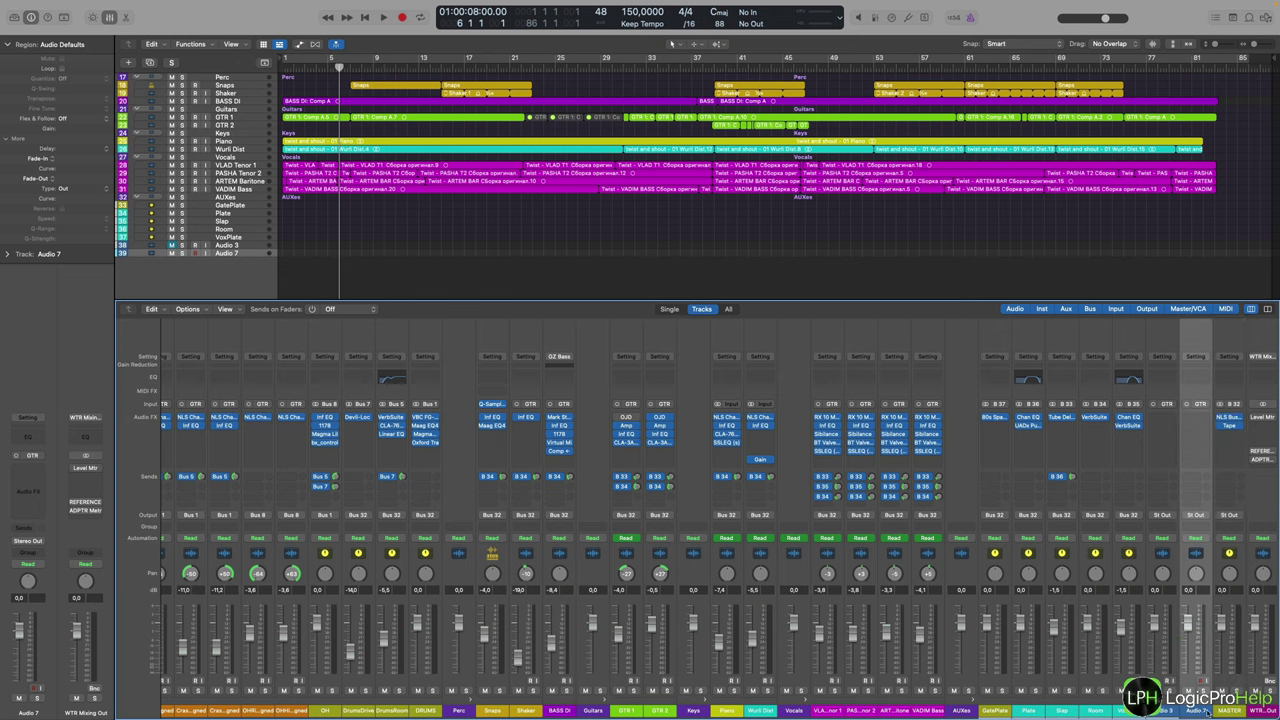
click(1198, 515)
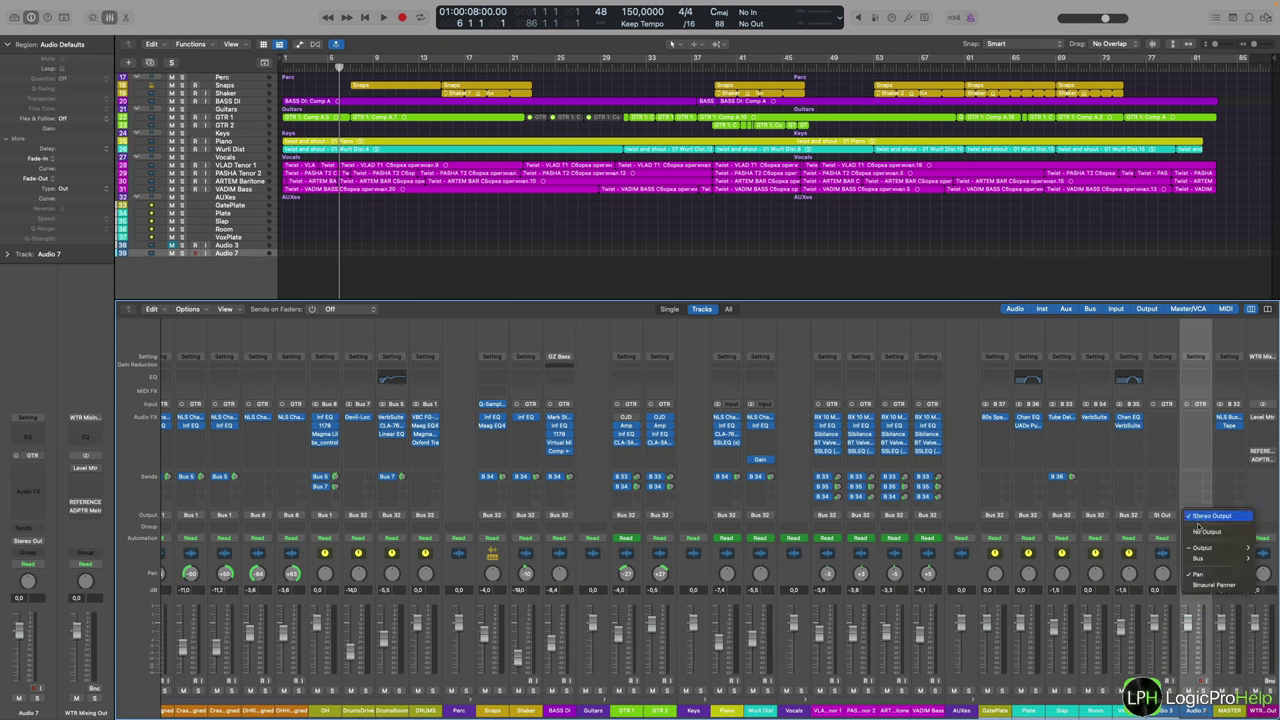
mouse_move(1200, 548)
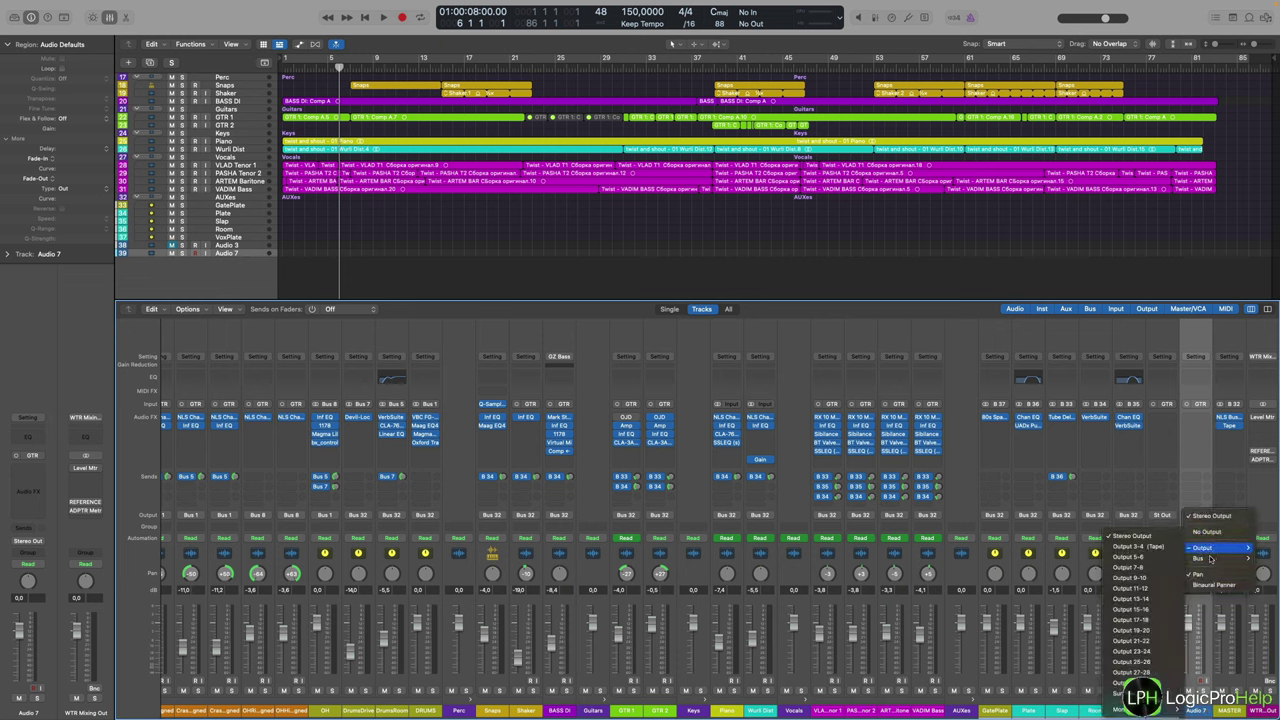
click(1140, 632)
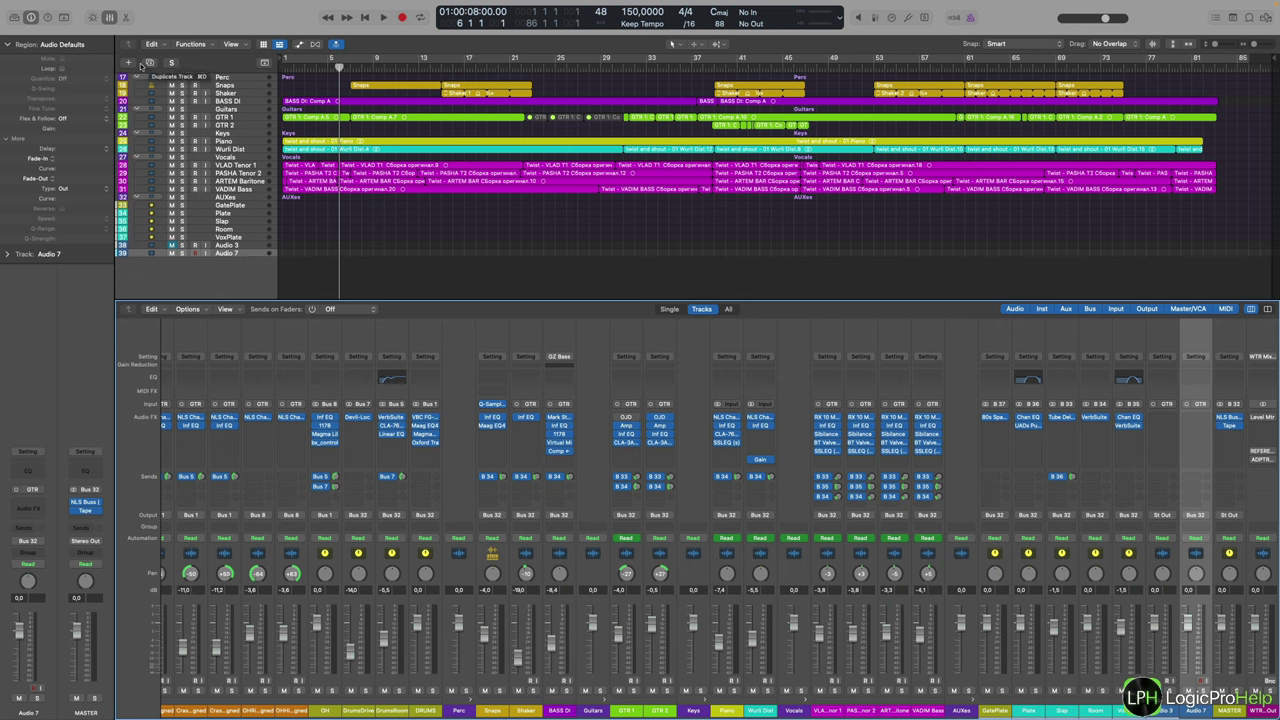
- Create another audio track with its audio output set to Bus 32 (MASTER)
click(234, 266)
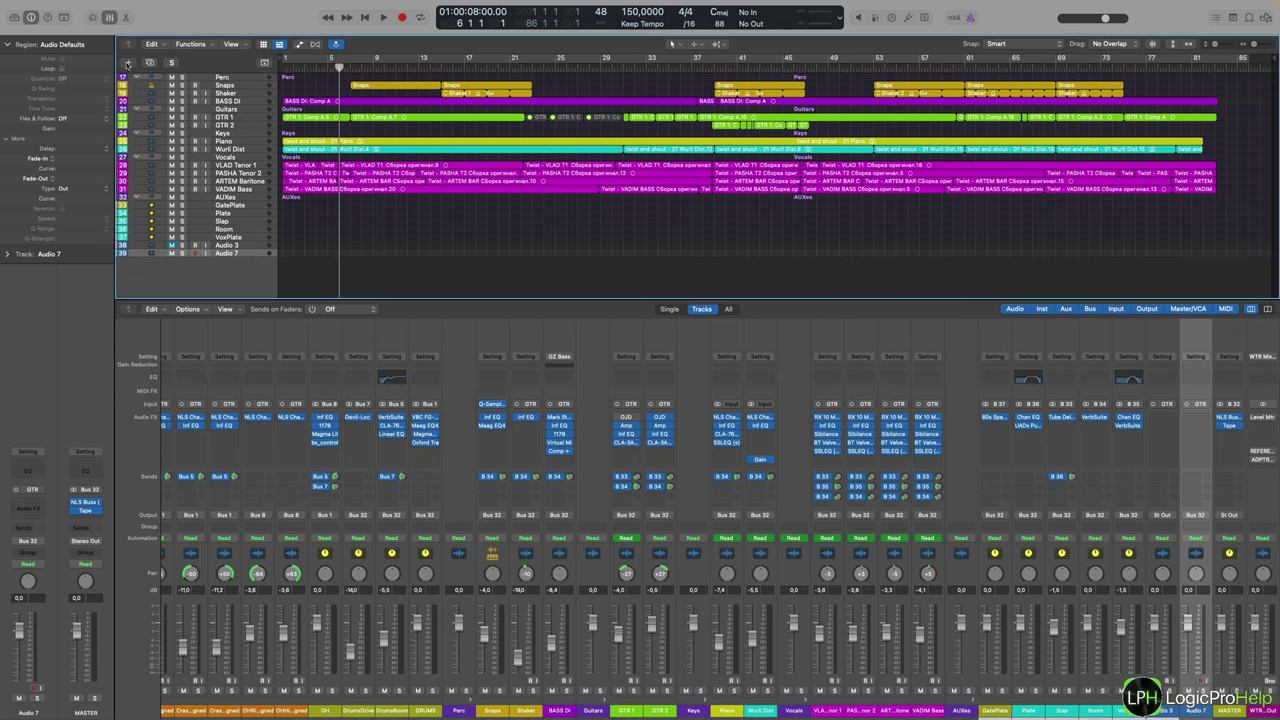
click(128, 62)
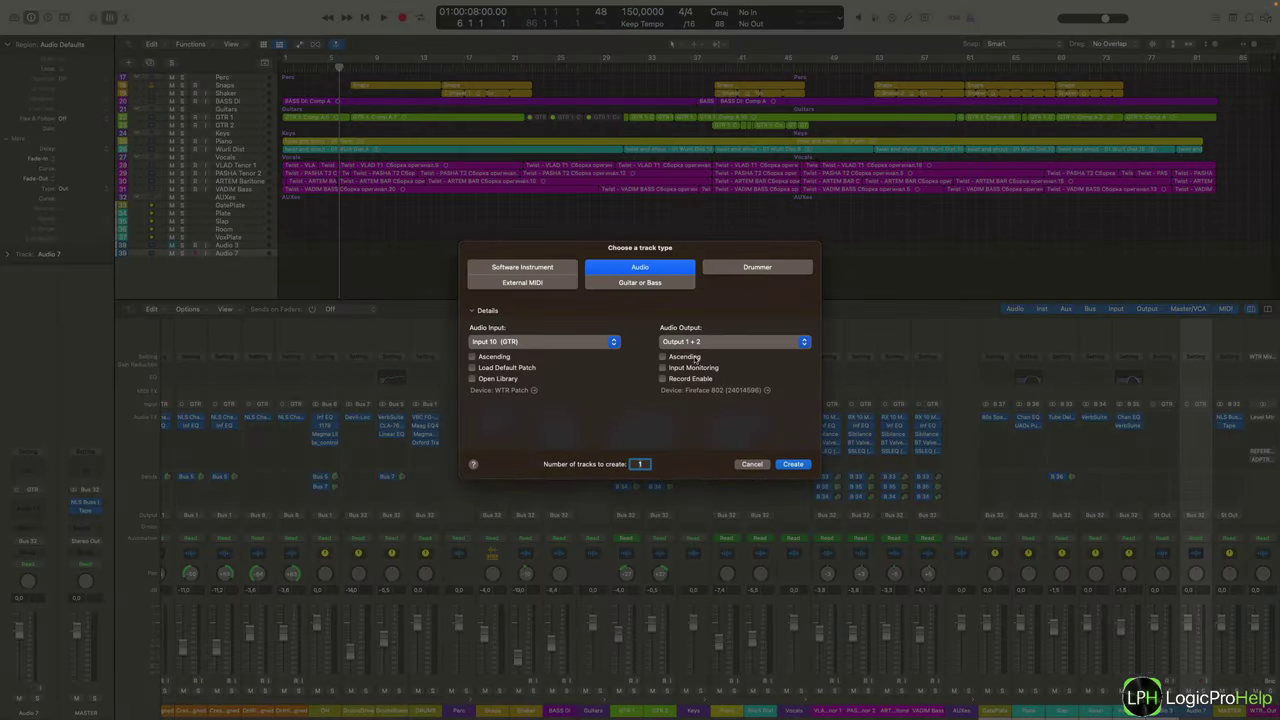
click(710, 348)
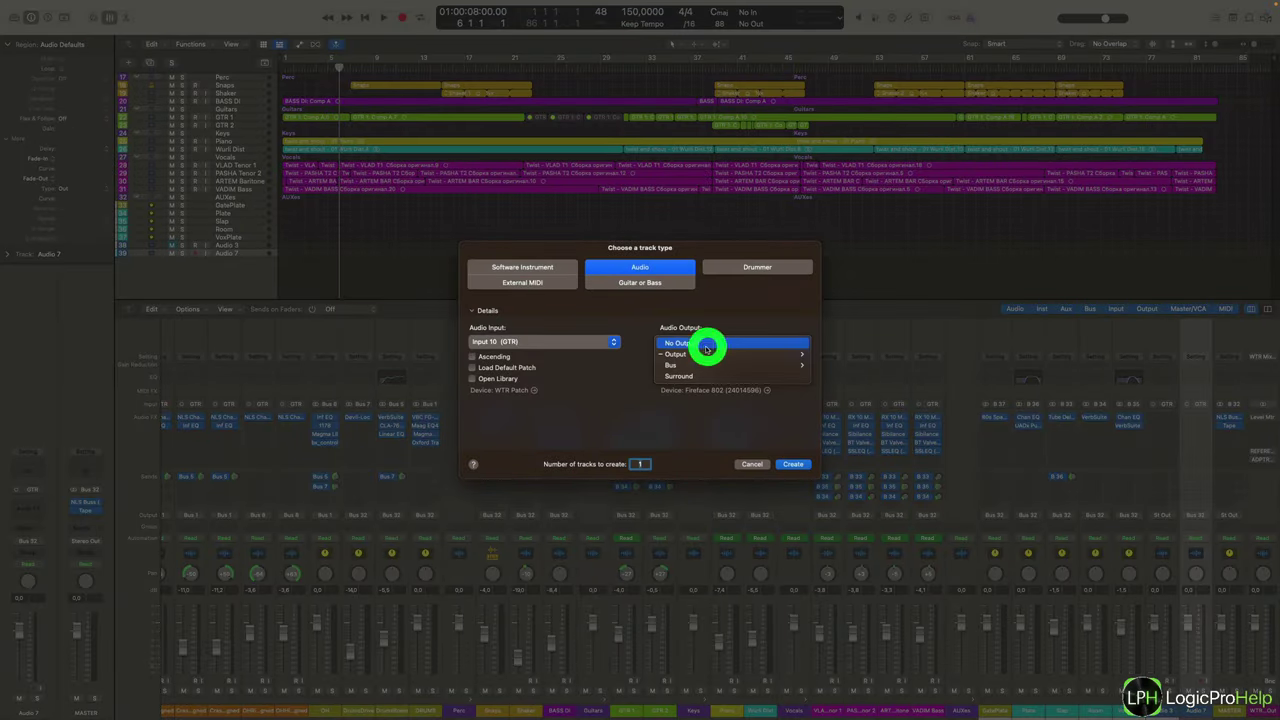
mouse_move(673, 365)
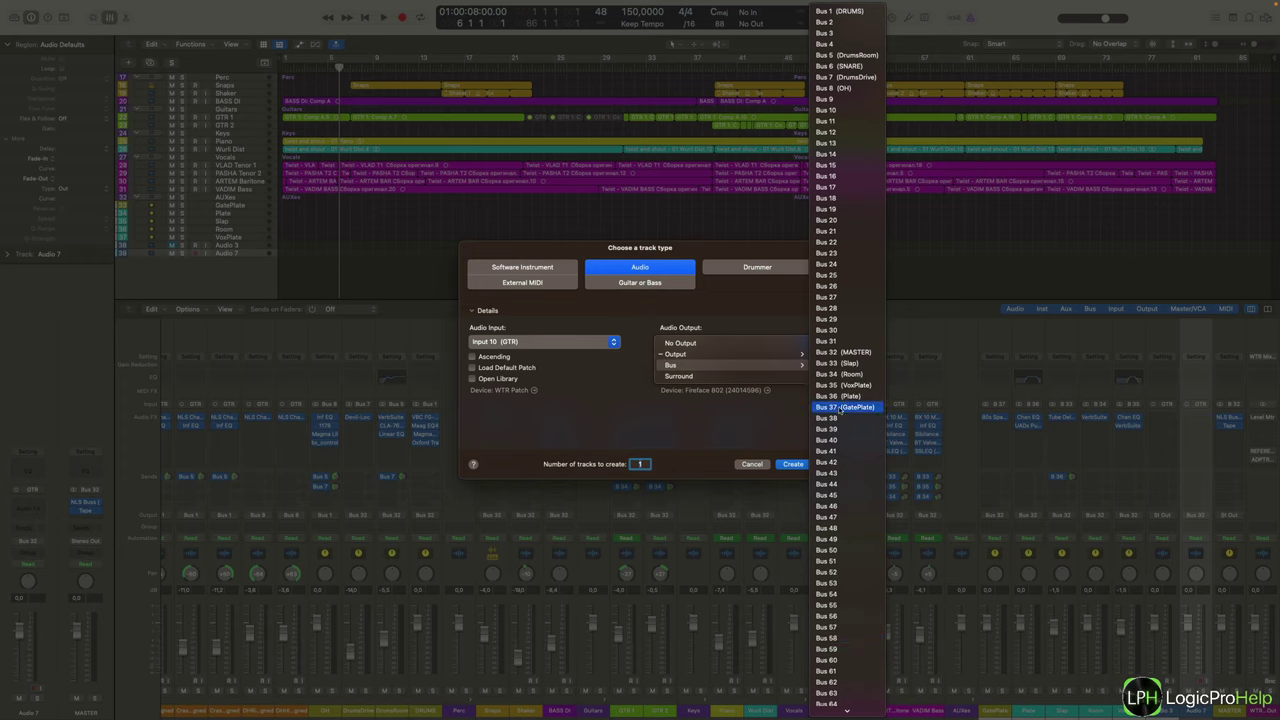
click(836, 353)
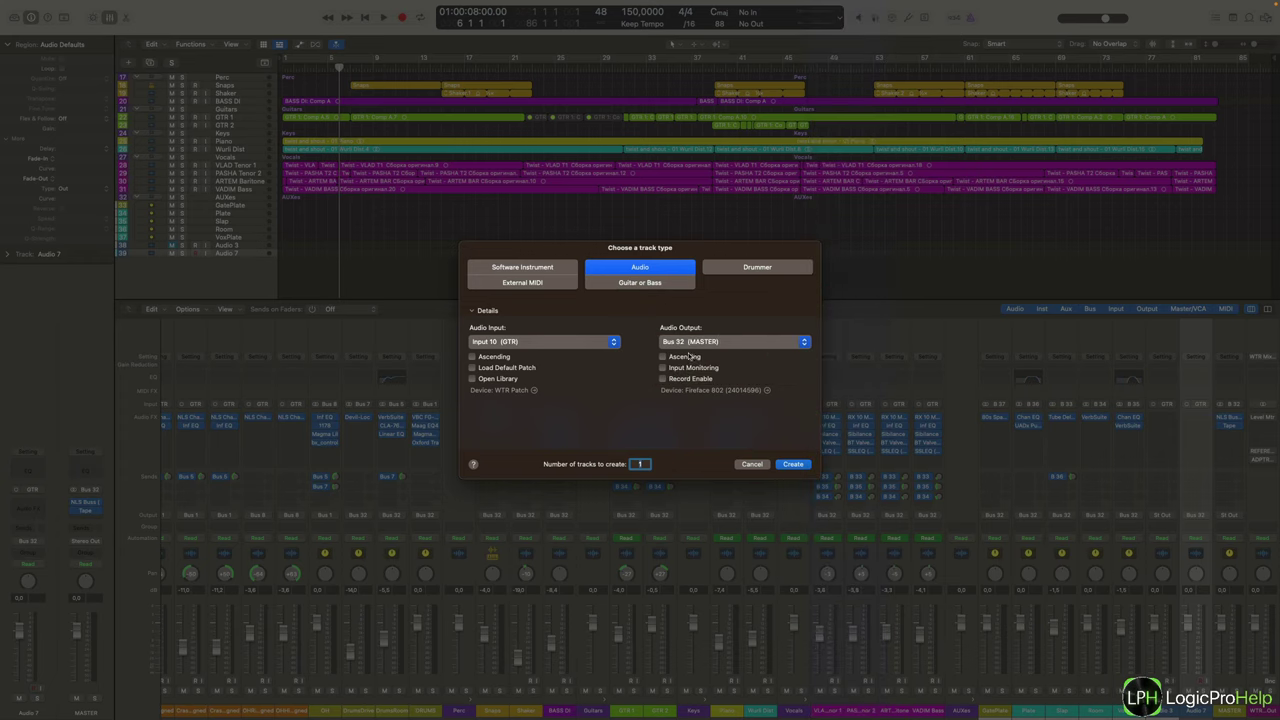
click(792, 464)
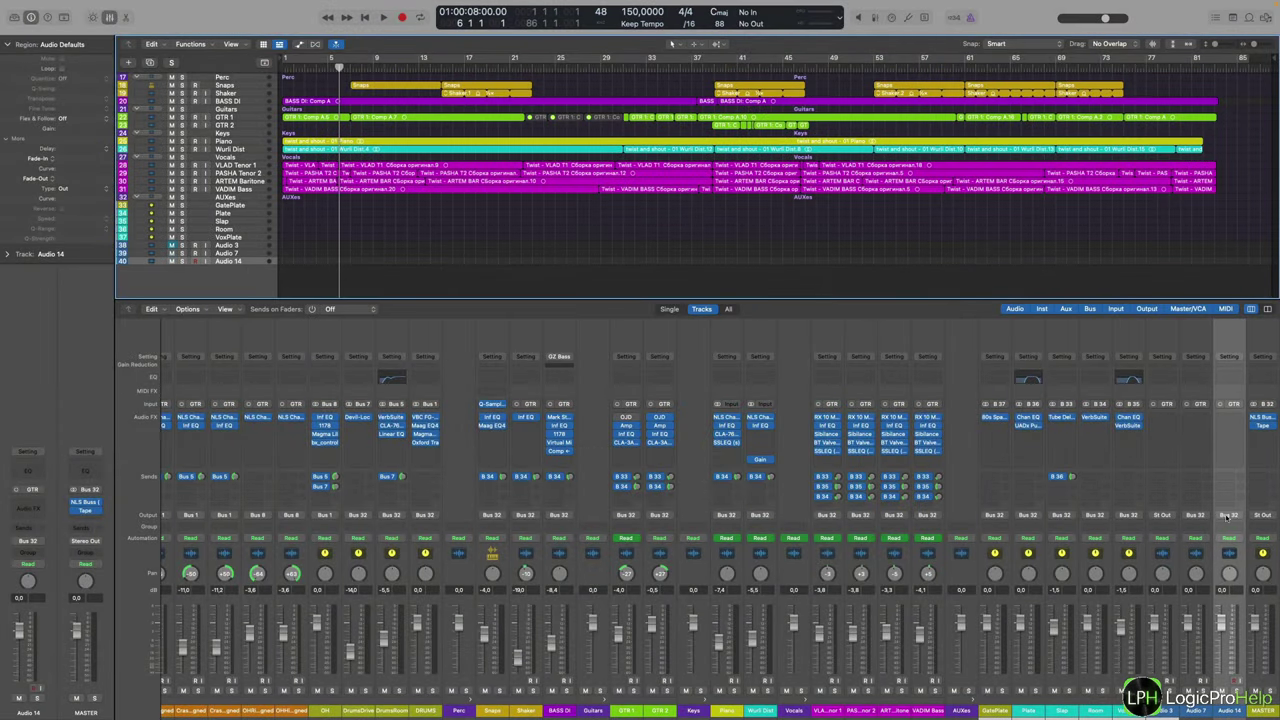
- Add one more audio track below Audio 14 that also outputs to Bus 32
scroll(600, 200, down, 2)
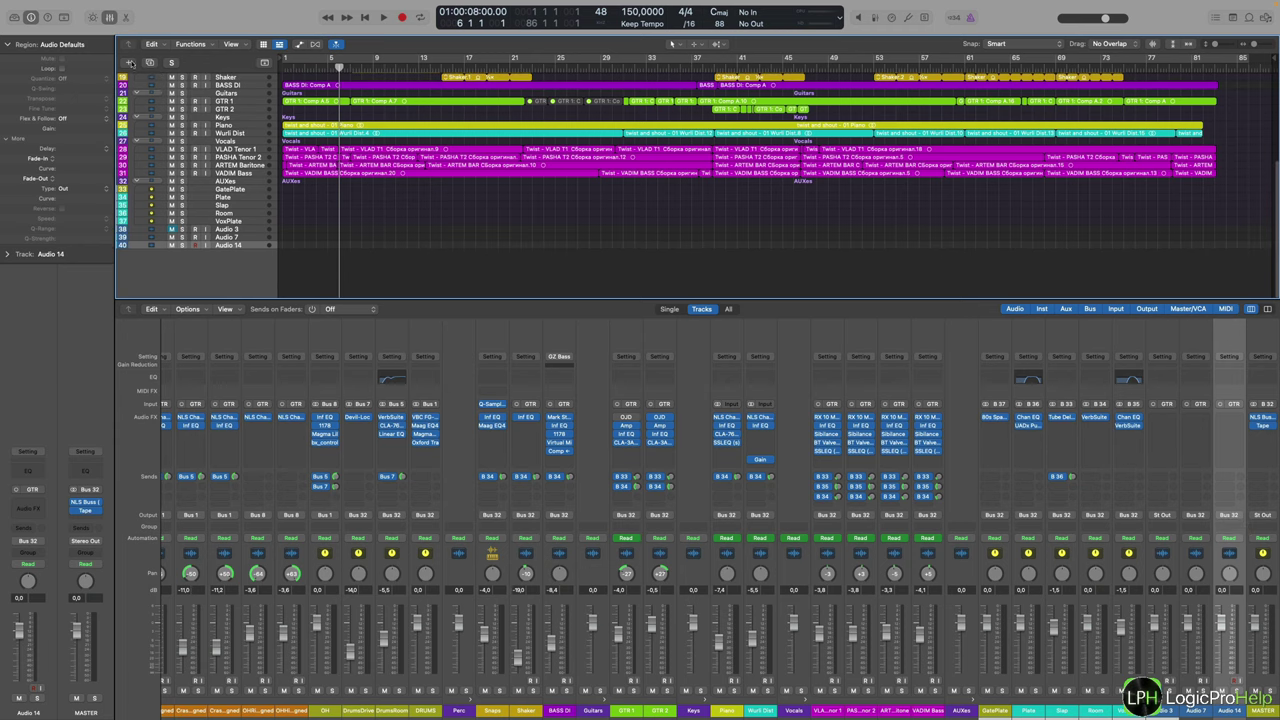
click(149, 62)
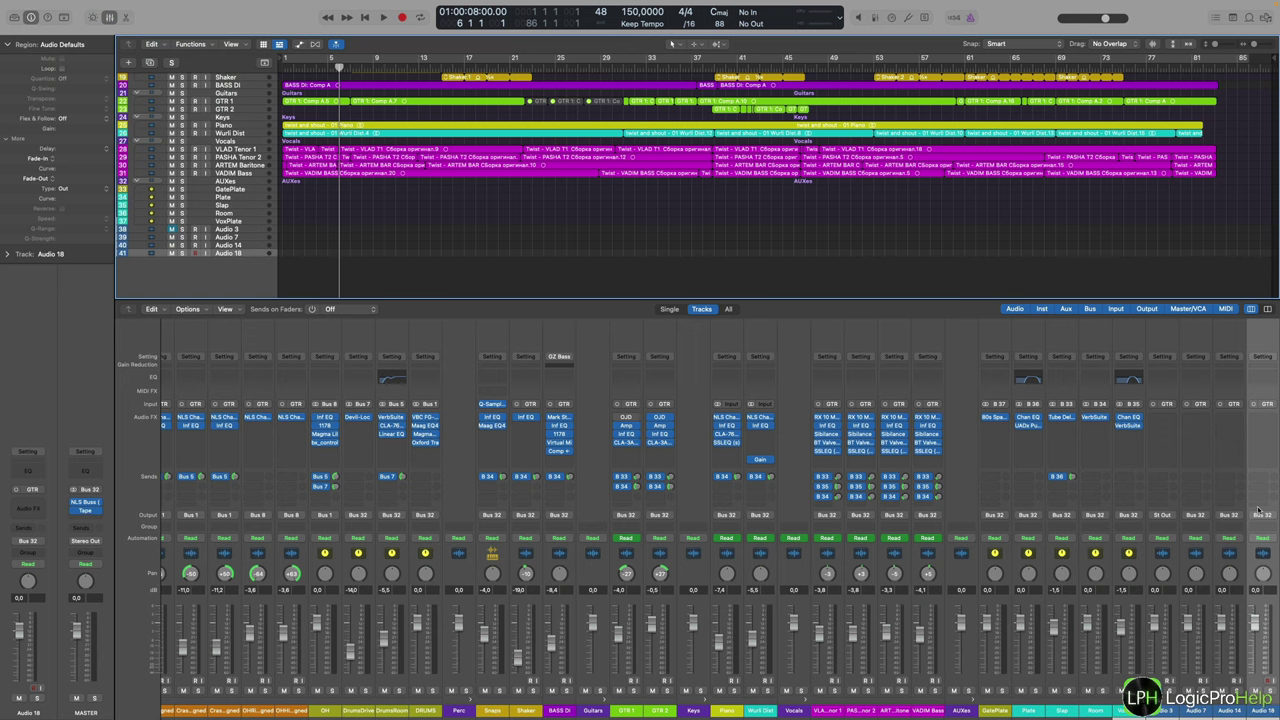
scroll(178, 253, down, 1)
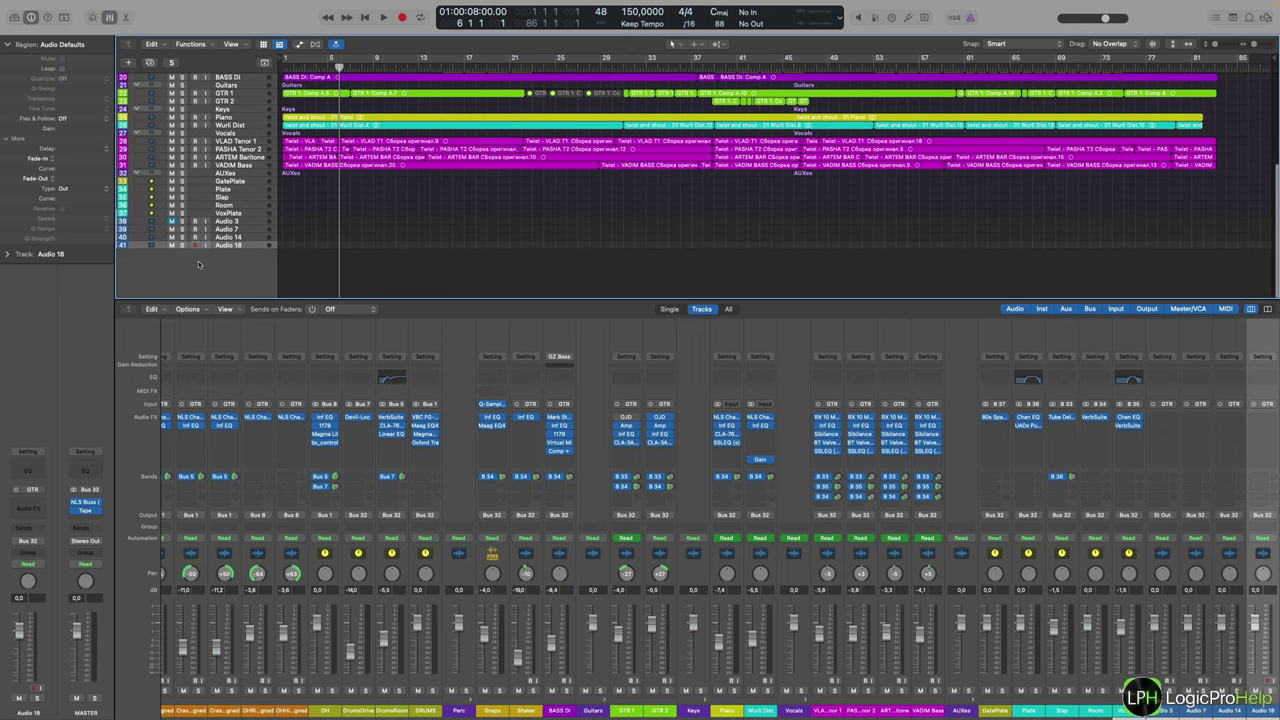
key(alt+super)
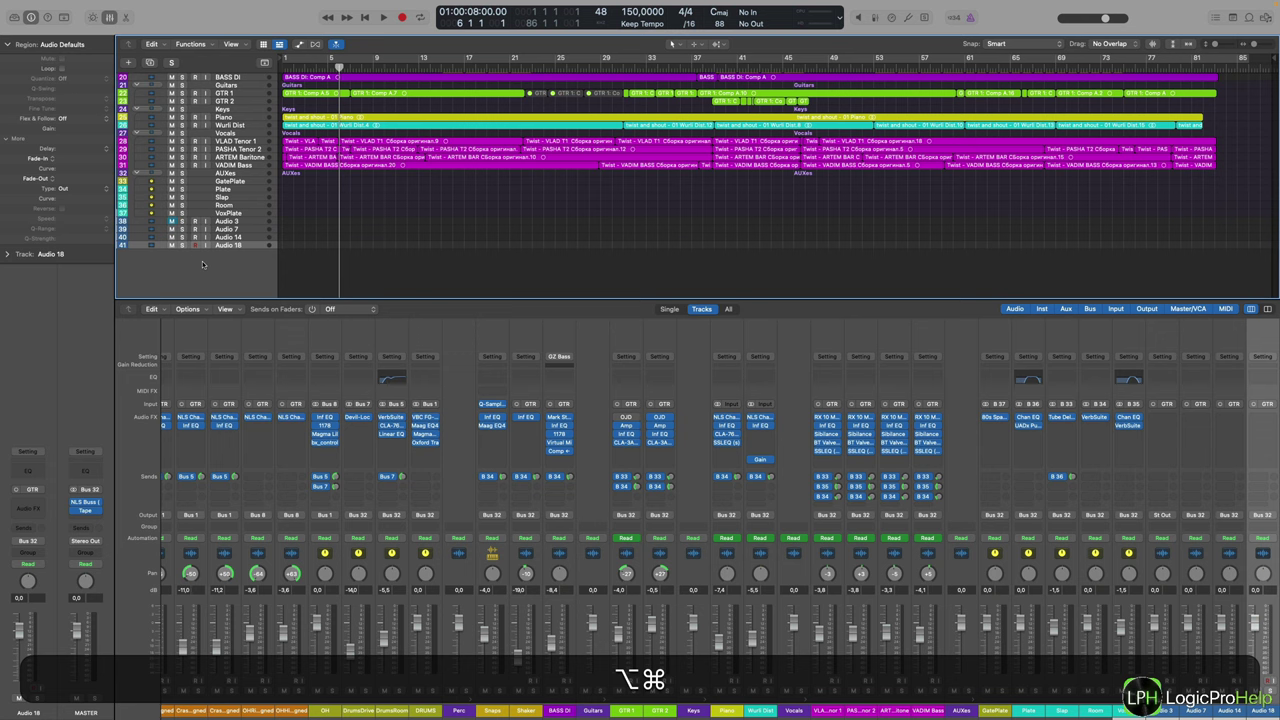
- Add another audio track below Audio 18 that also outputs to Bus 32
key(alt+super+a)
scroll(934, 610, right, 3)
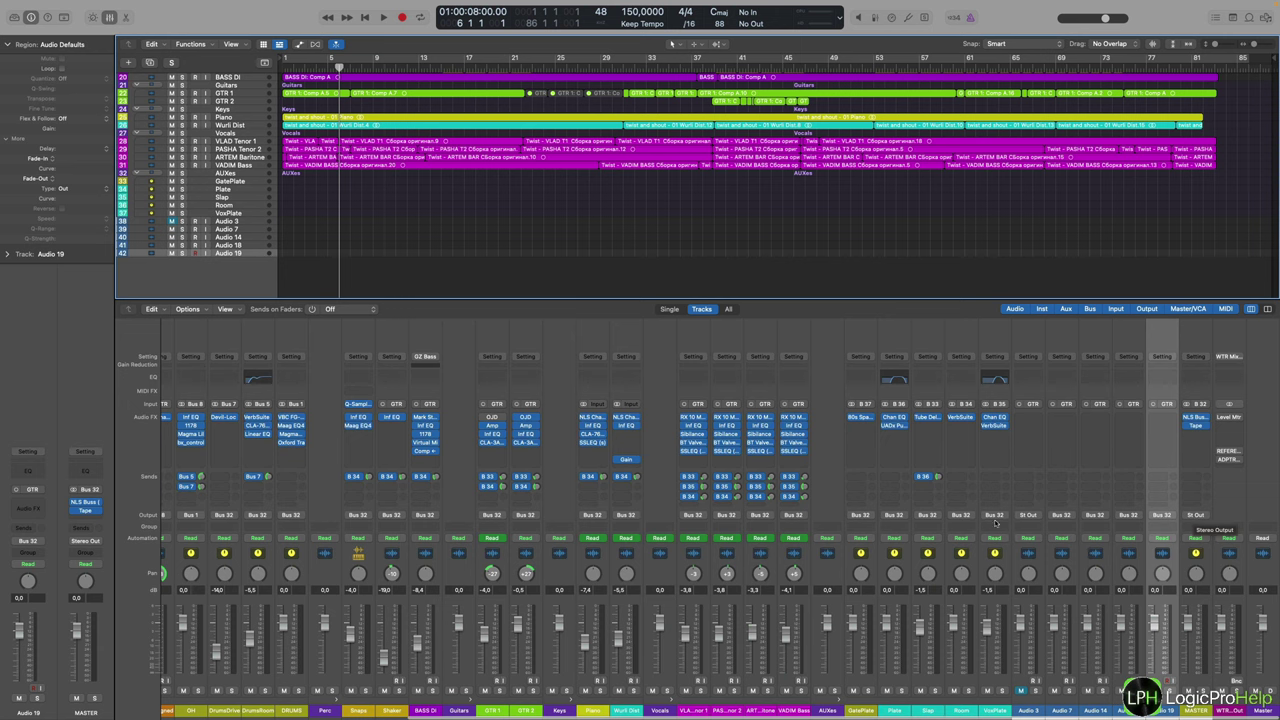
- Create one software instrument track with an empty channel strip and its audio output set to Bus 32 (MASTER)
click(128, 63)
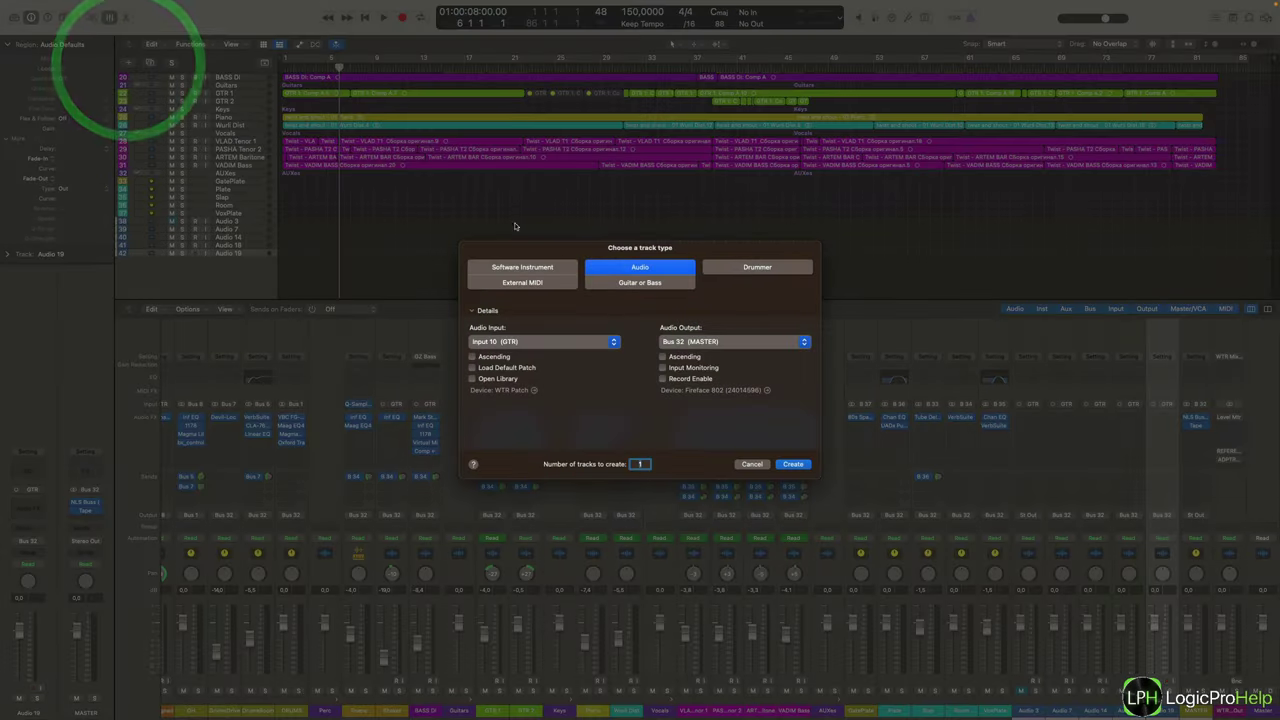
click(484, 268)
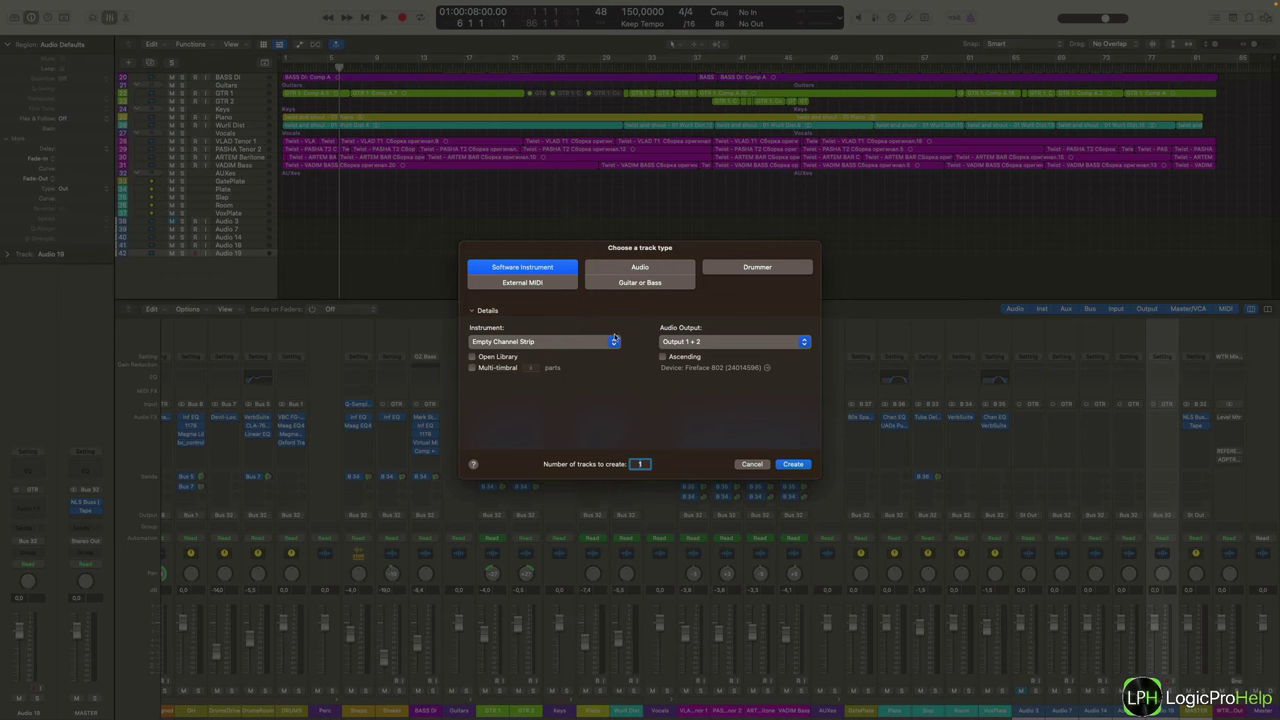
click(711, 342)
mouse_move(720, 365)
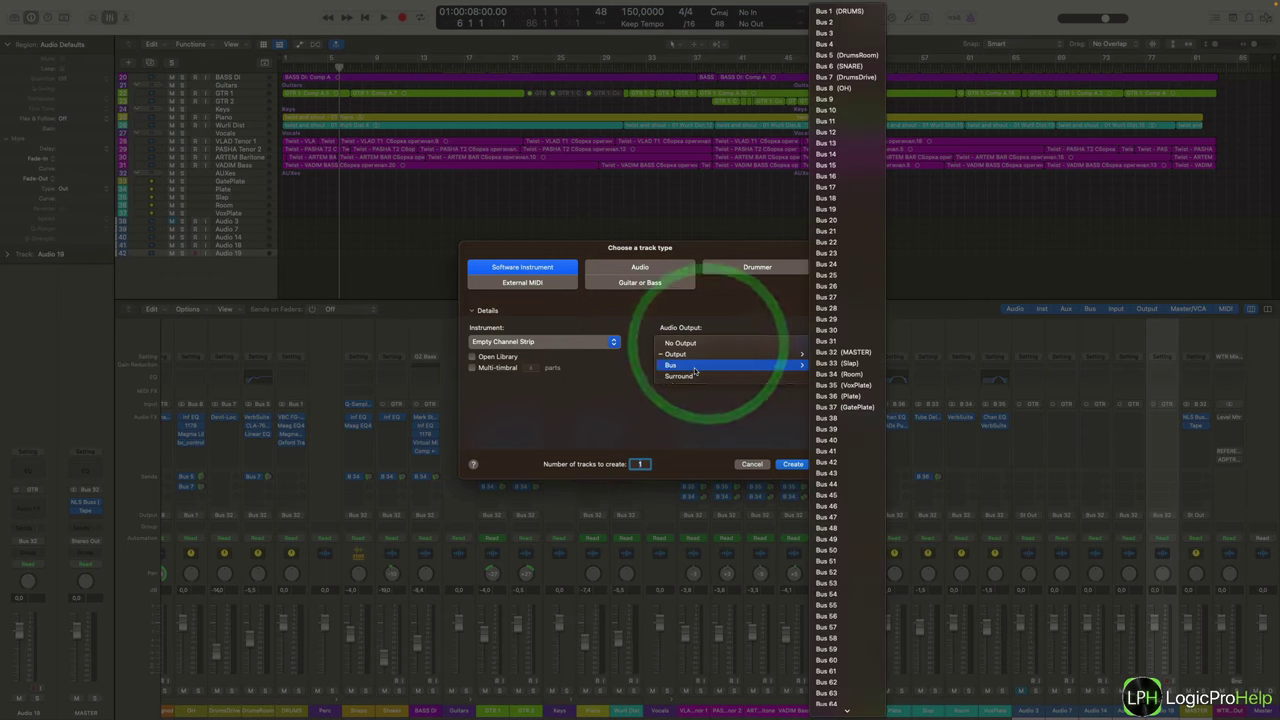
click(842, 351)
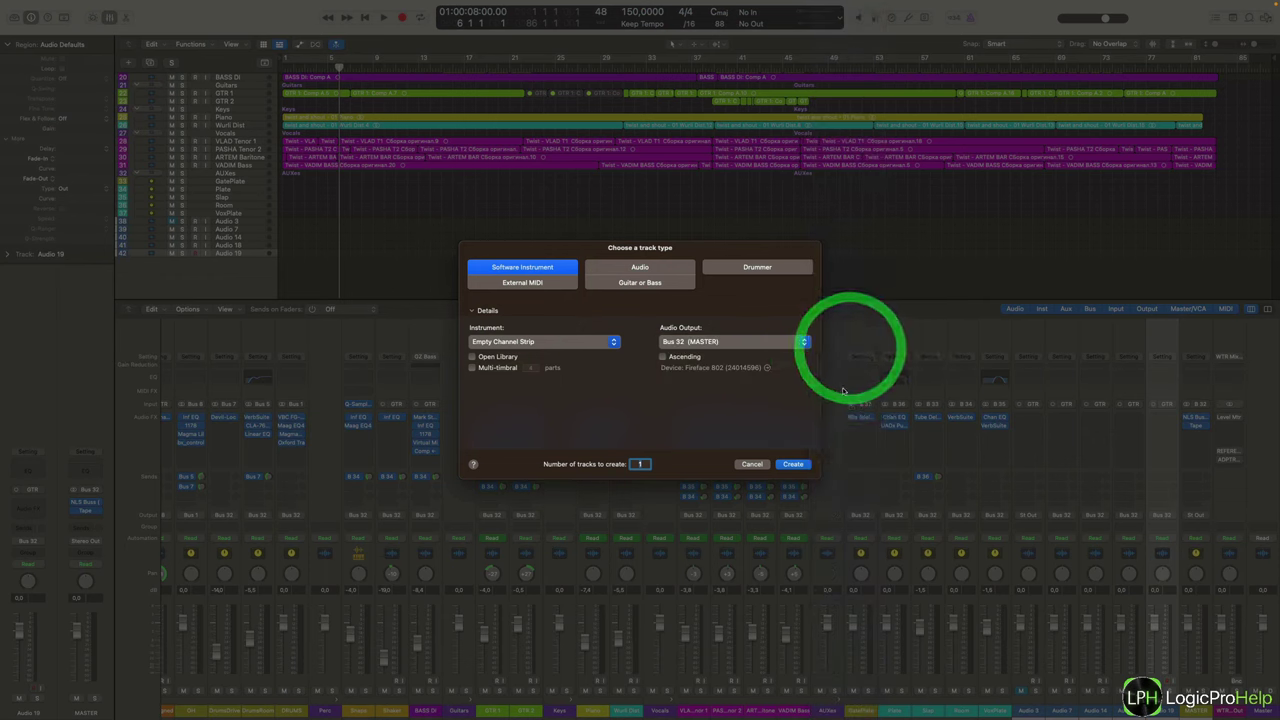
click(803, 463)
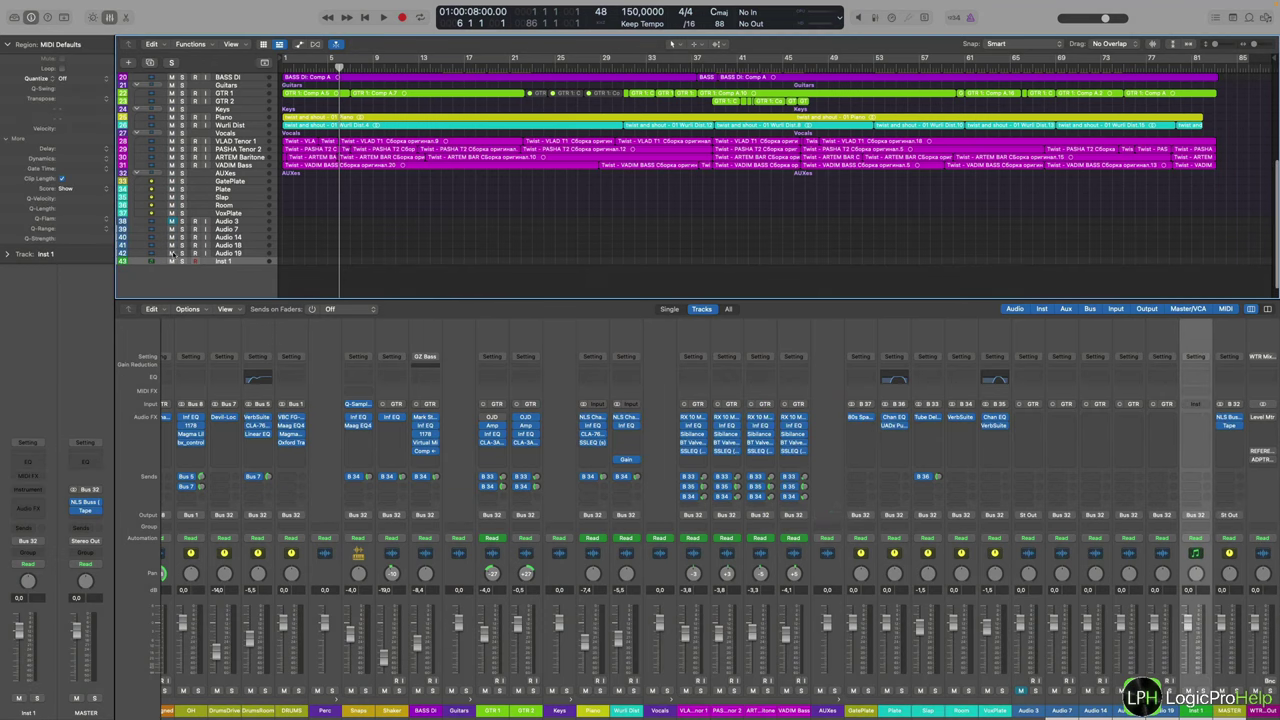
scroll(1203, 562, right, 2)
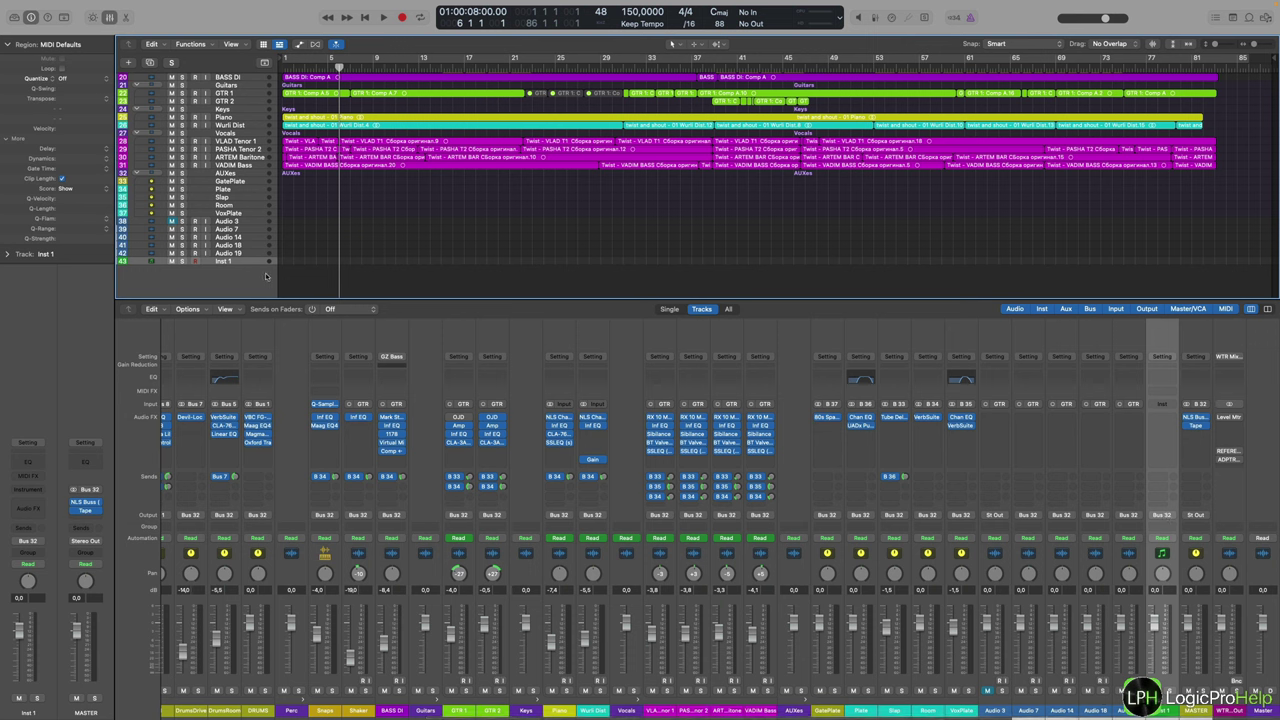
- Add three more software instrument tracks below Inst 1 that keep the Bus 32 output
key(alt+super)
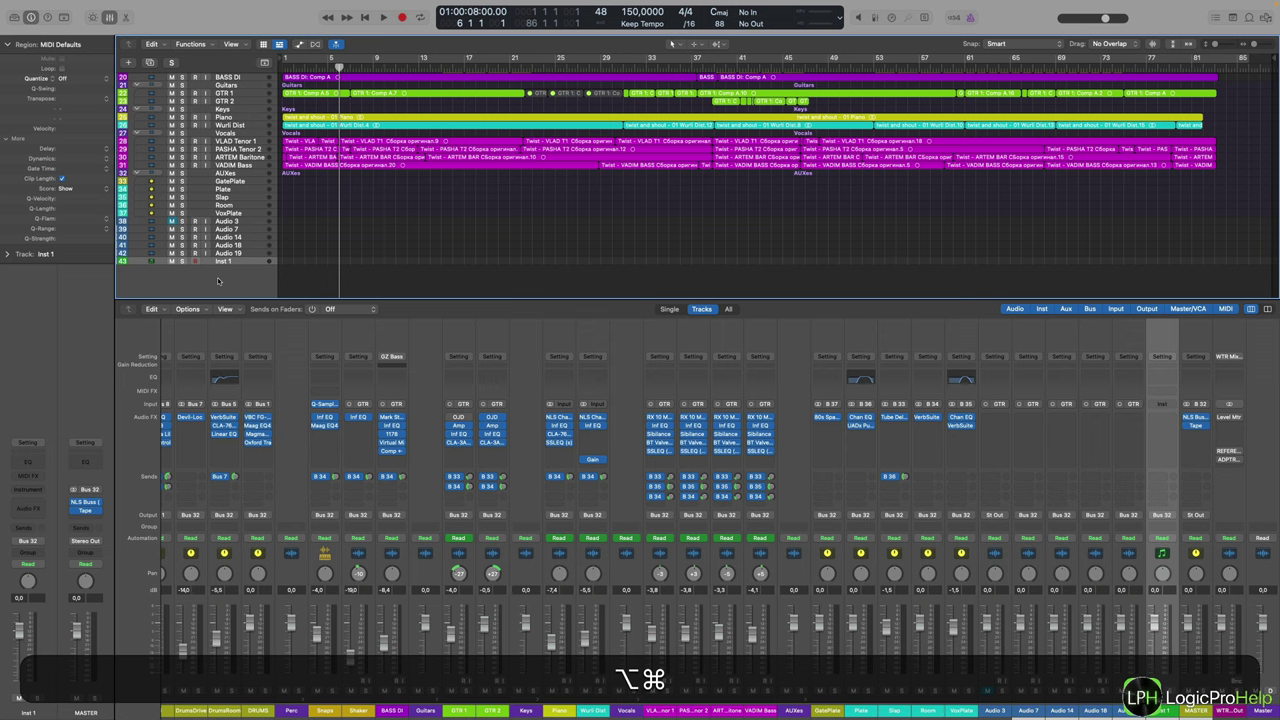
alt+super+double_click(217, 281)
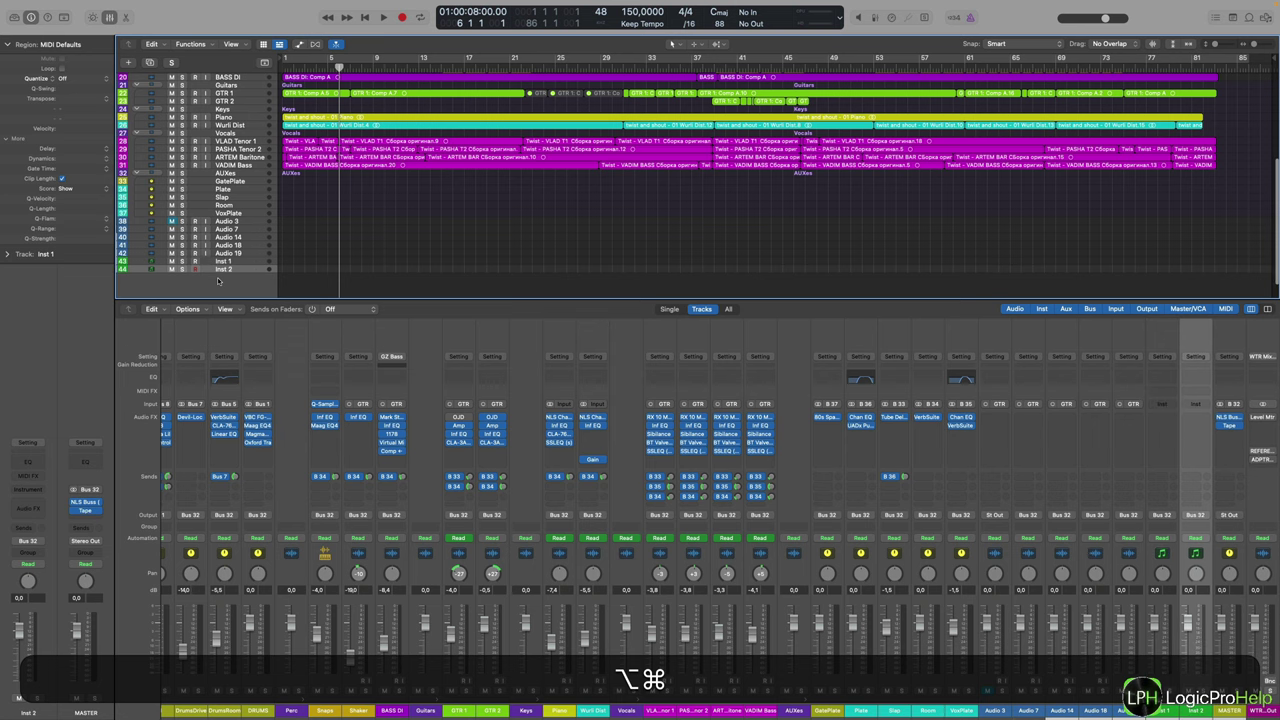
alt+super+double_click(218, 281)
alt+super+double_click(222, 282)
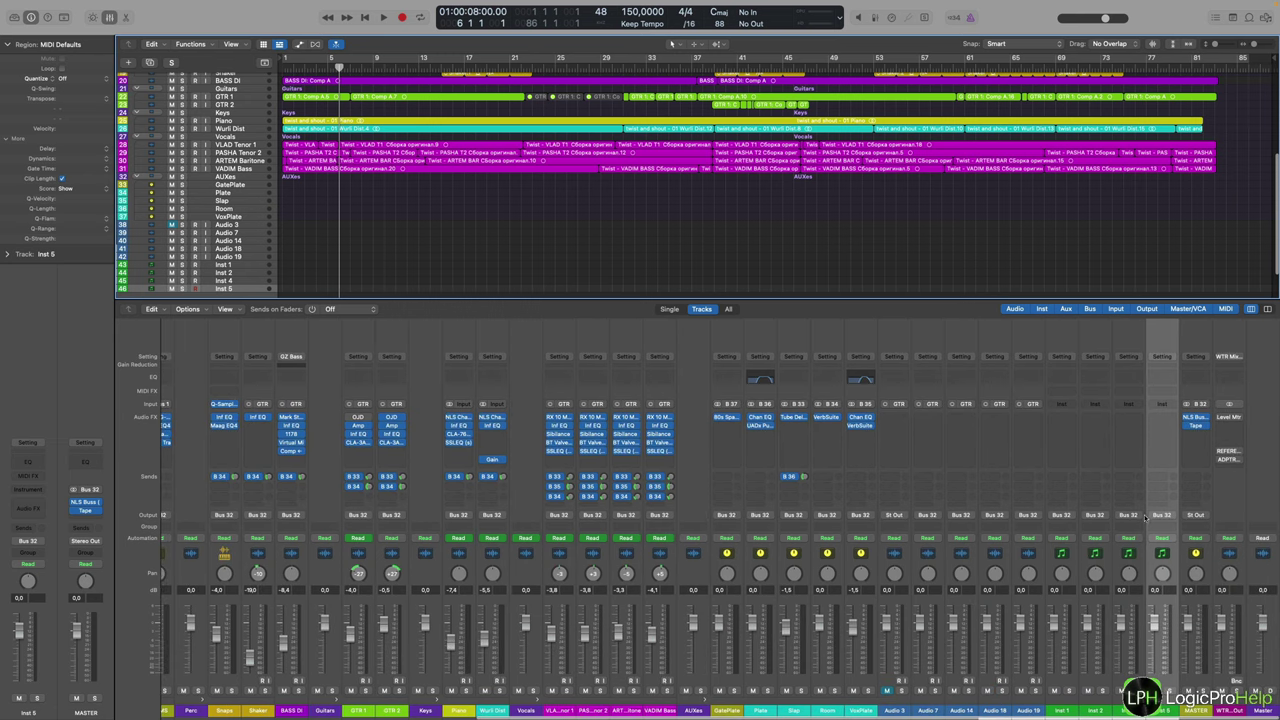
- Add a send to Bus 9 on the bass vocal channel strip
click(1196, 700)
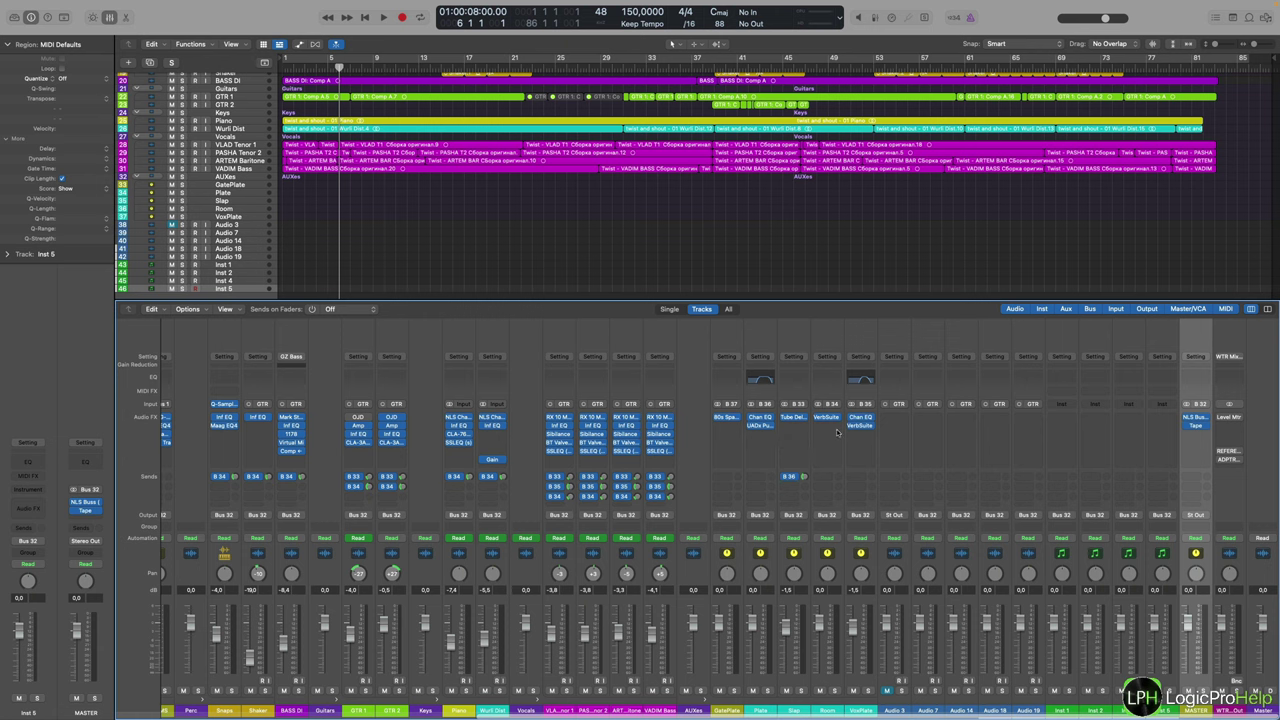
click(659, 496)
mouse_move(664, 521)
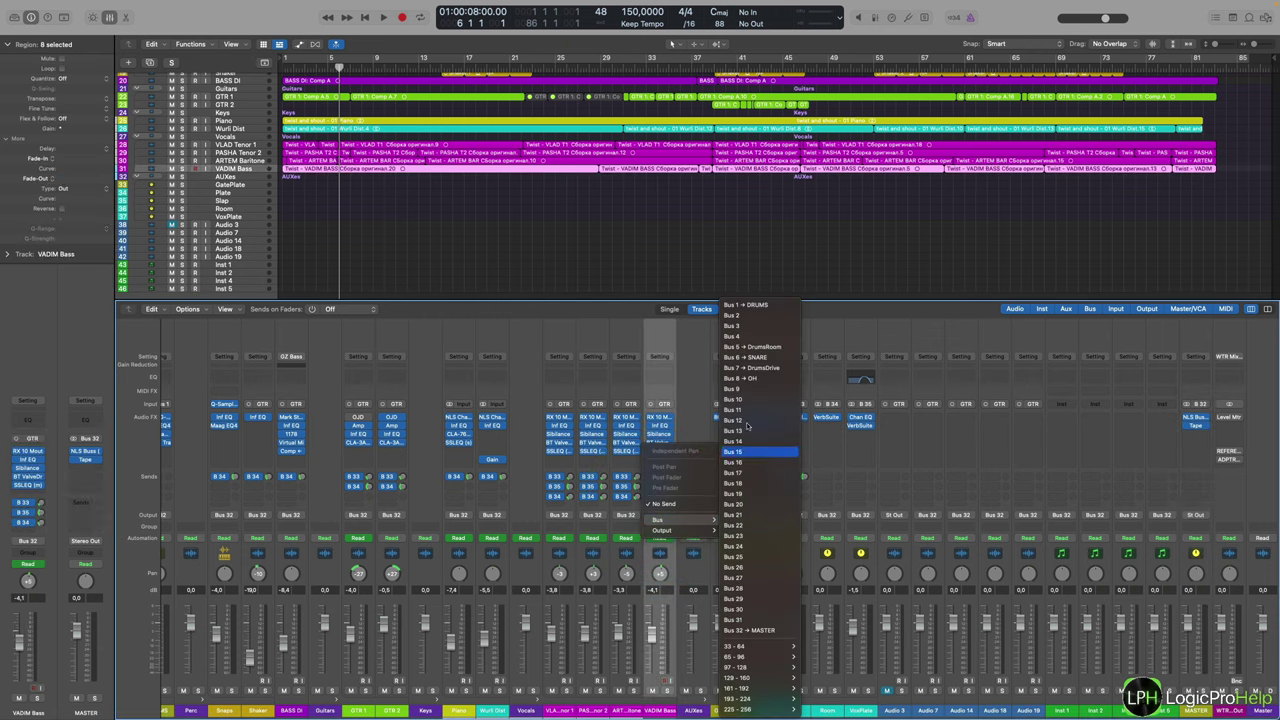
click(740, 390)
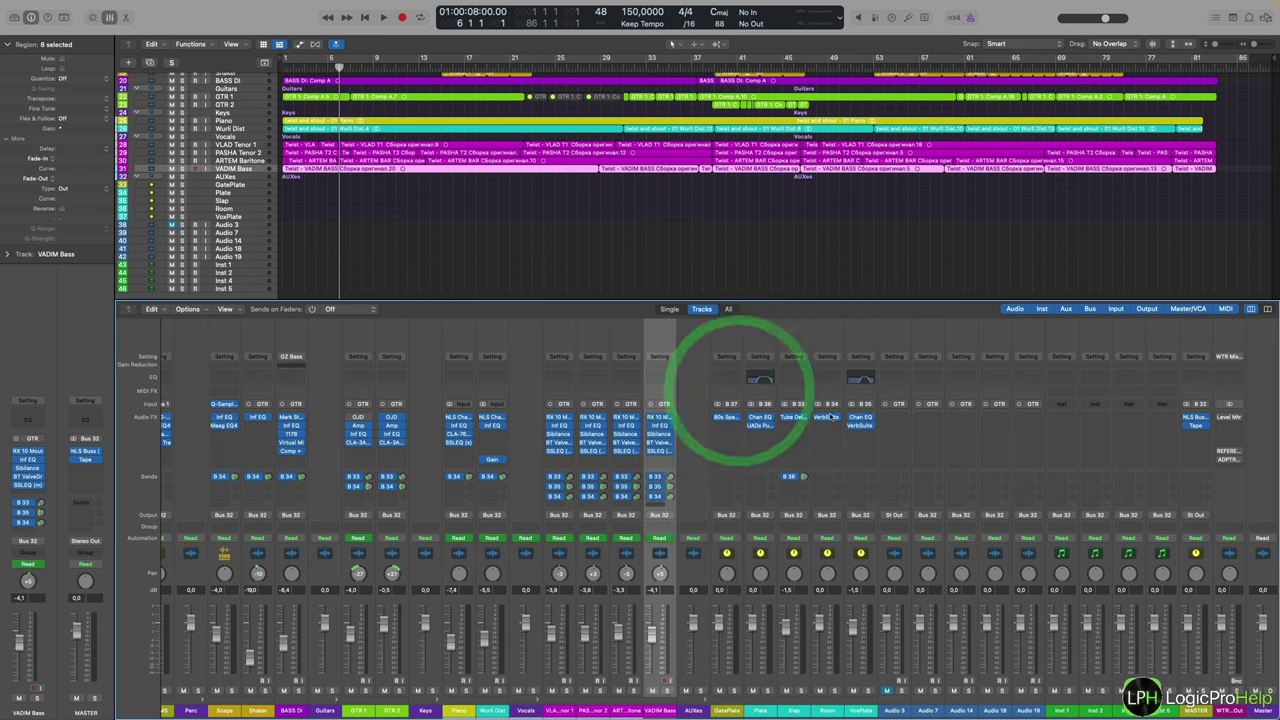
- Change the output of the new Bus 9 aux channel from the stereo output to Bus 32
click(1228, 708)
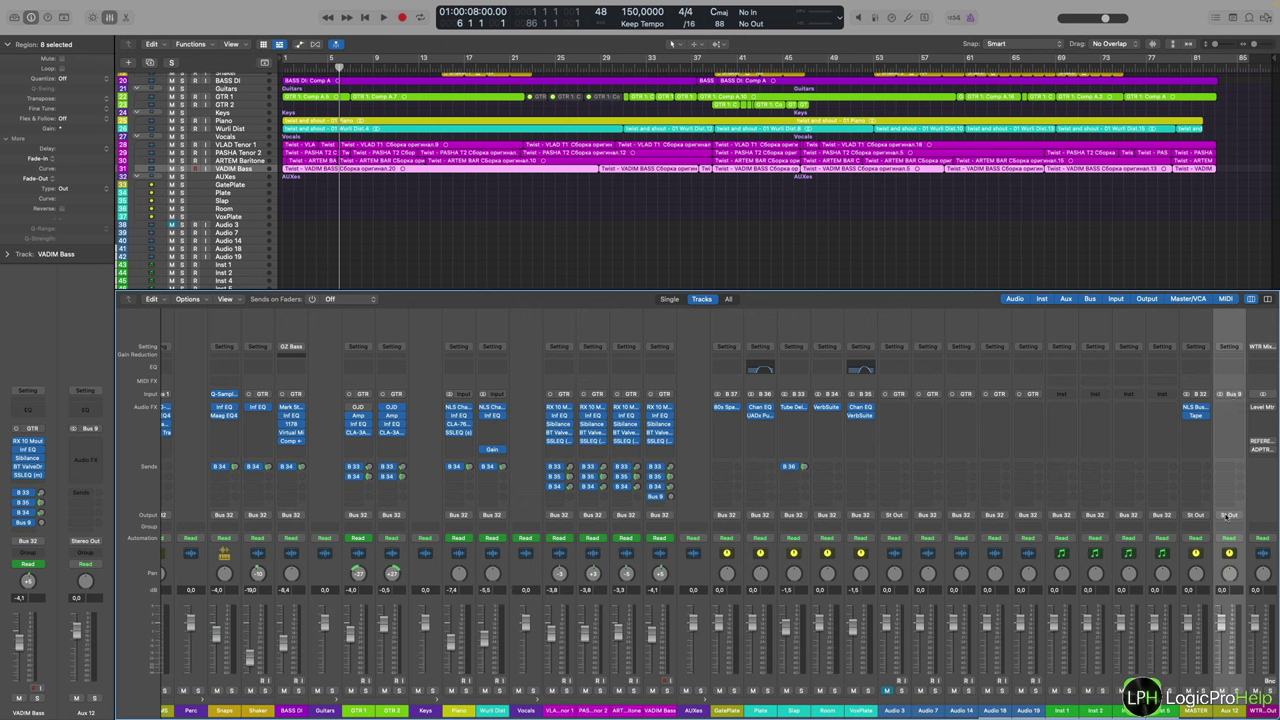
click(1228, 516)
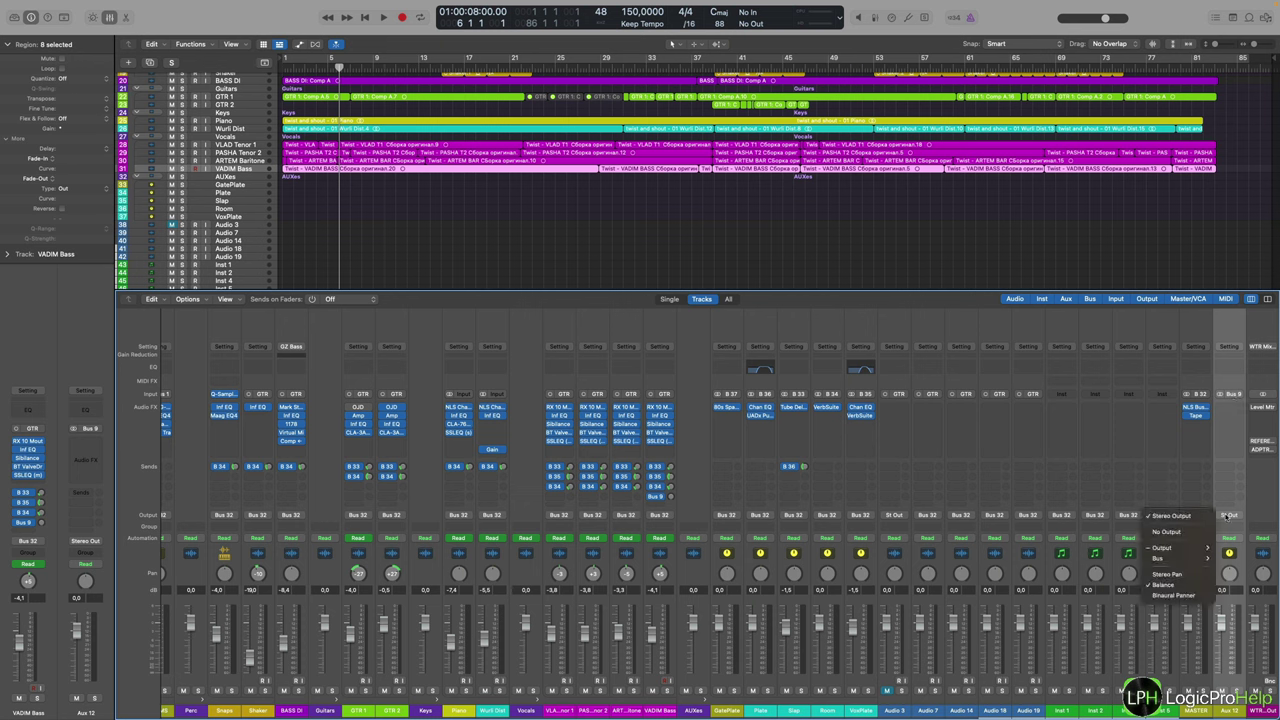
mouse_move(1178, 554)
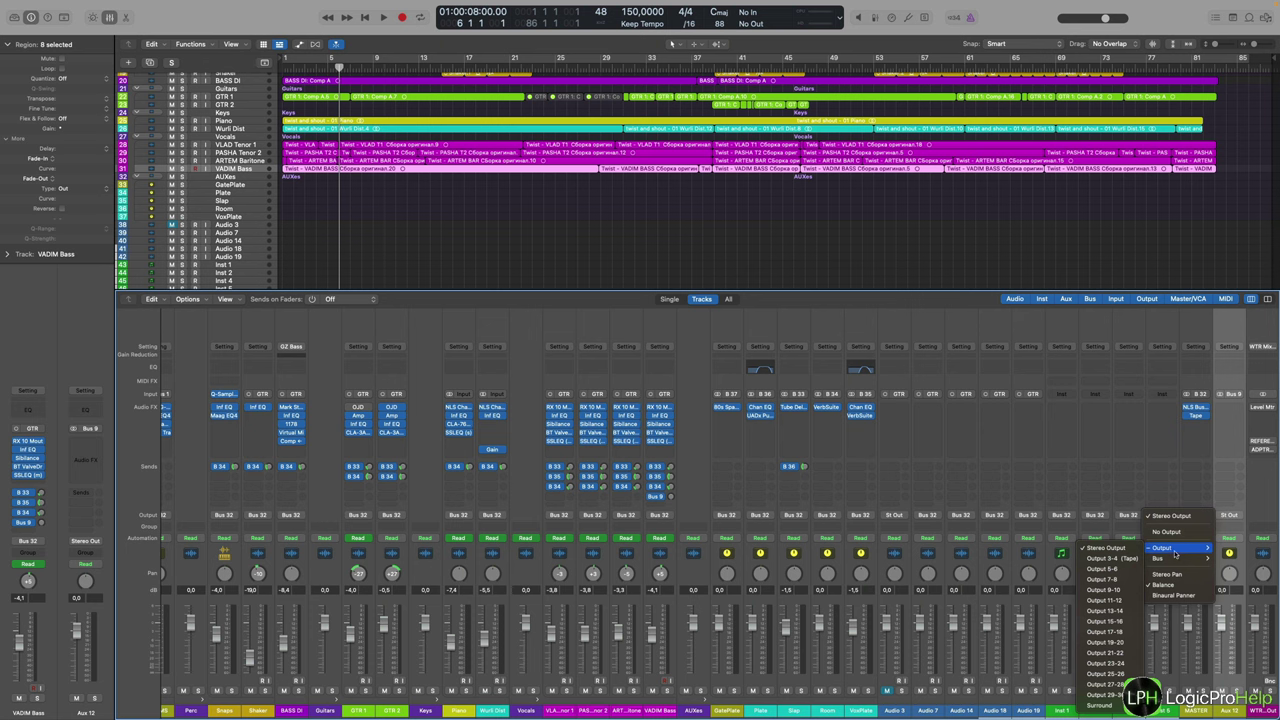
mouse_move(1163, 562)
click(1100, 631)
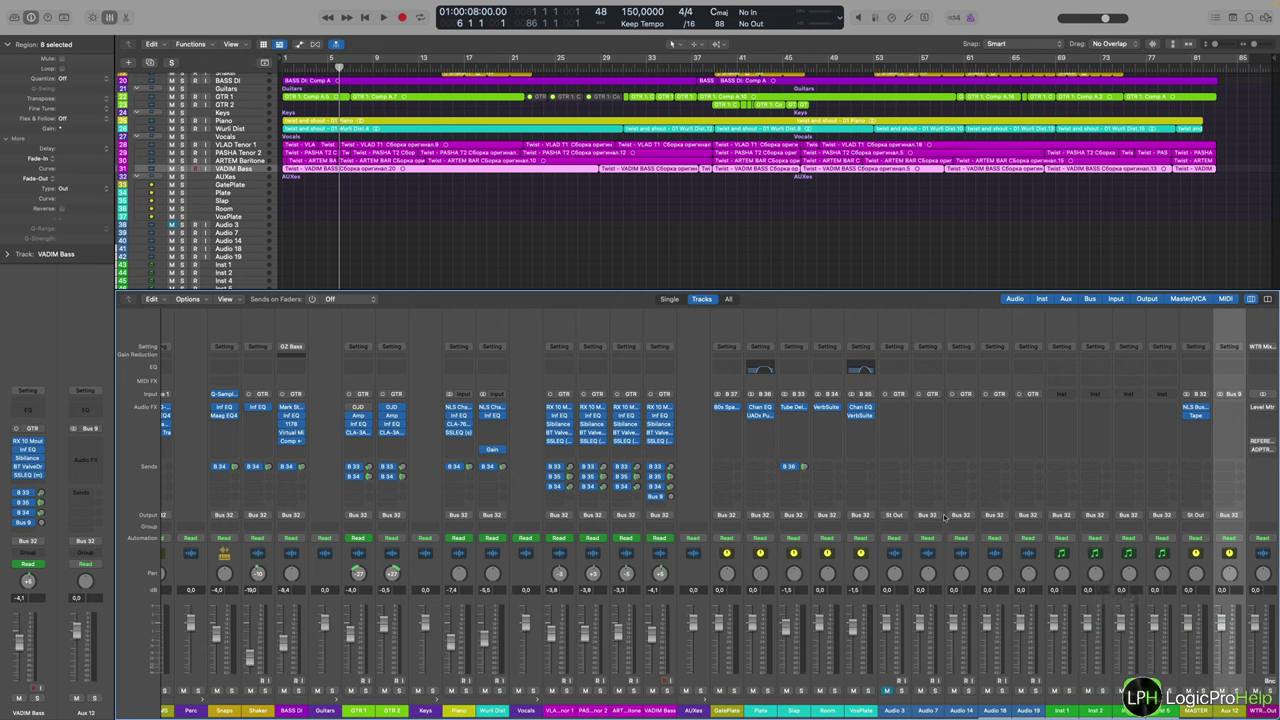
- Rename the Audio 3 track as REF
double_click(894, 710)
text(REFE)
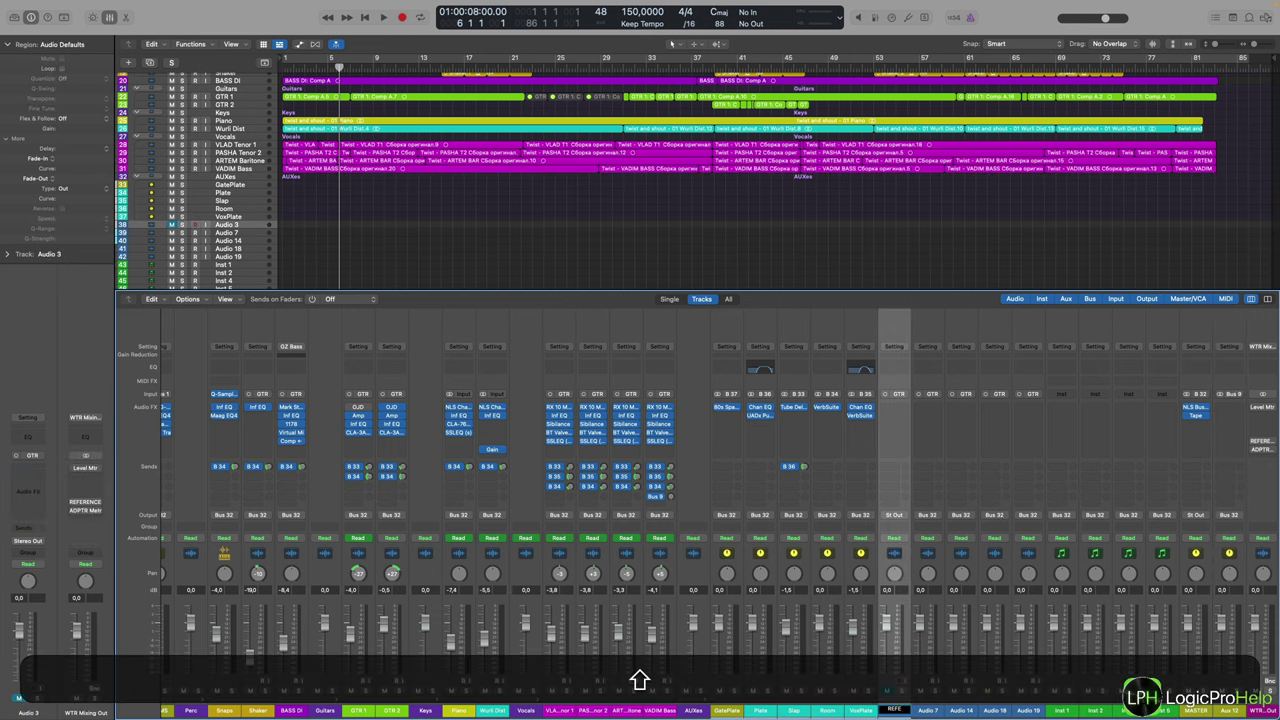
key(shift+BackSpace)
key(Return)
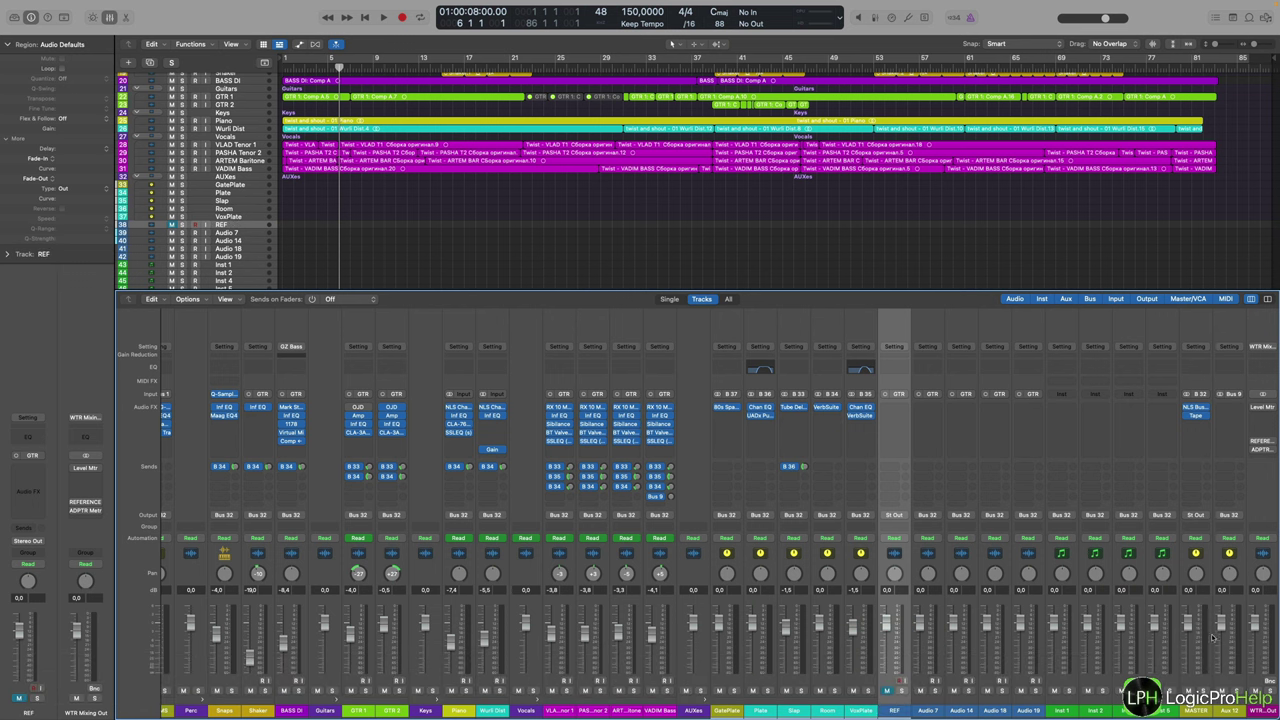
- Nudge the MASTER channel's fader to about 0.8 dB and hide the mixer
click(1196, 665)
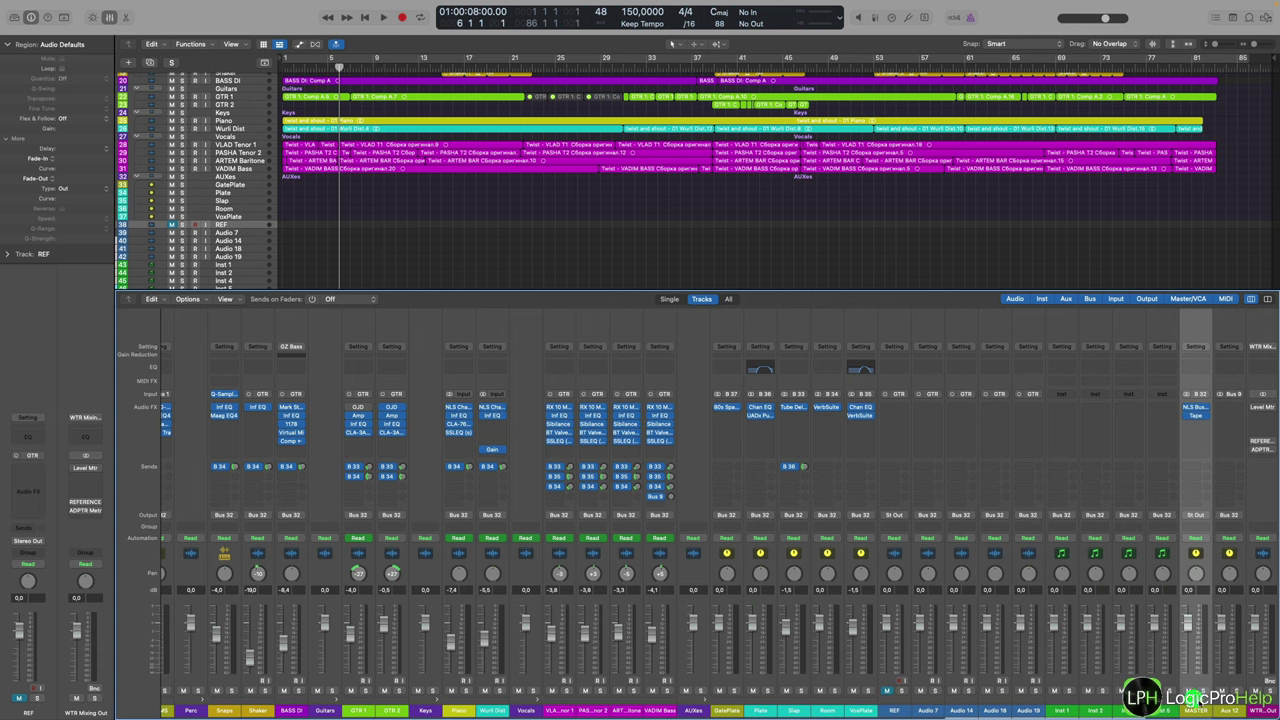
drag(1188, 626, 1188, 627)
click(1256, 598)
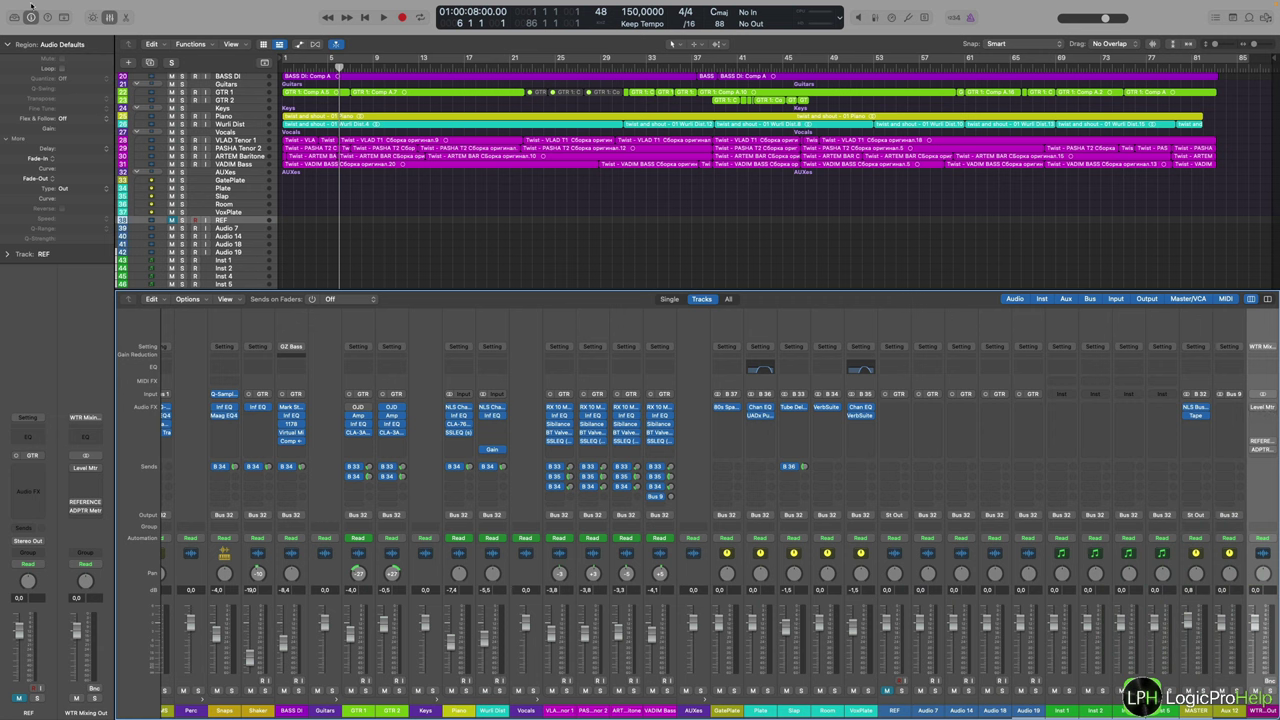
click(109, 17)
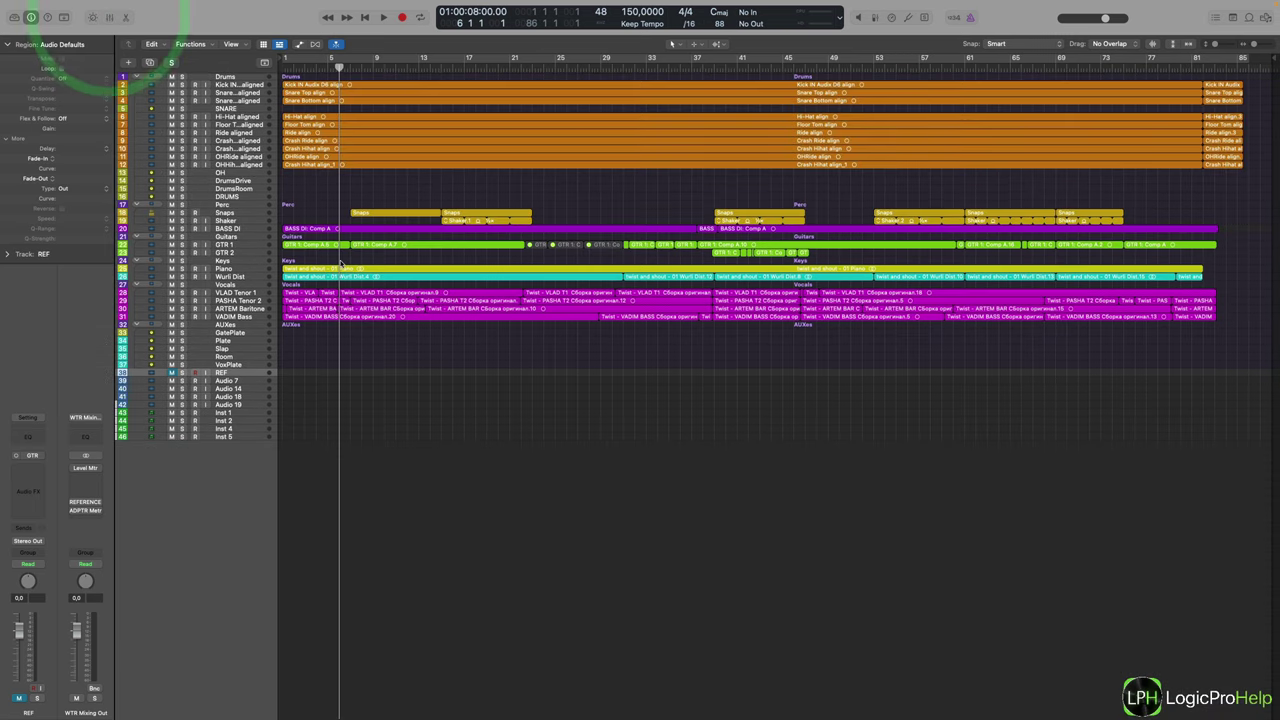